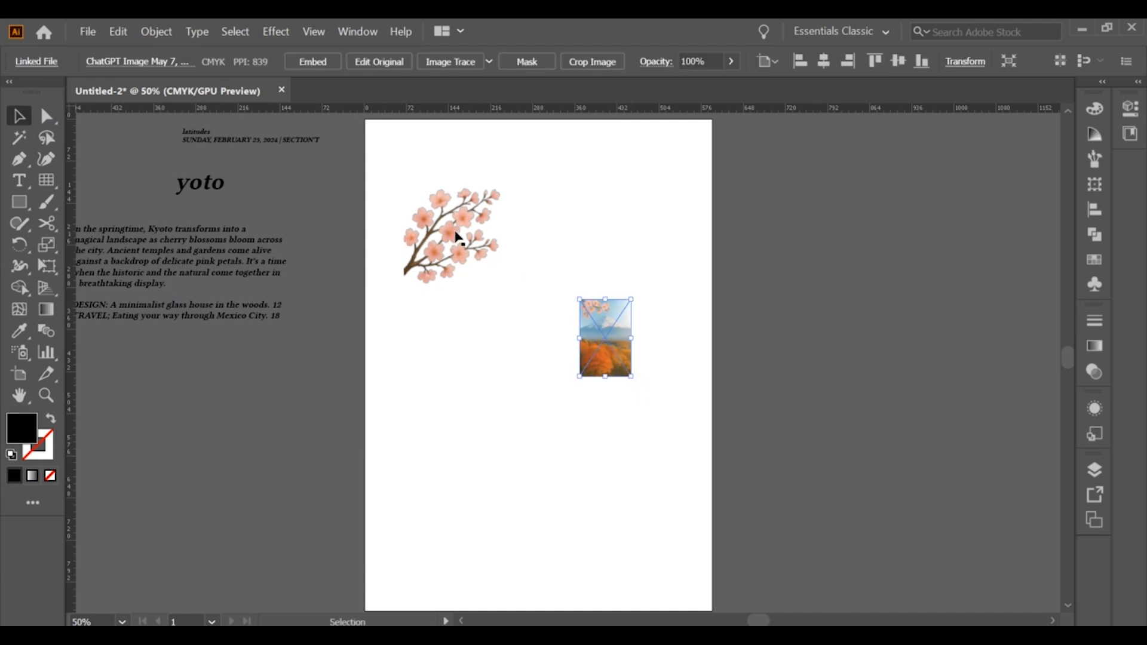
Enlarge the Mount Fuji landscape image to about 302 pt wide mid-artboard and set the blossom branch off the artboard's right side
drag(632, 378, 694, 487)
mouse_move(629, 421)
mouse_down()
mouse_move(567, 411)
mouse_move(636, 435)
mouse_up()
click(681, 378)
Draw a rectangle about 302 by 266 pt over the middle of the landscape and crop the image with a clipping mask
click(19, 202)
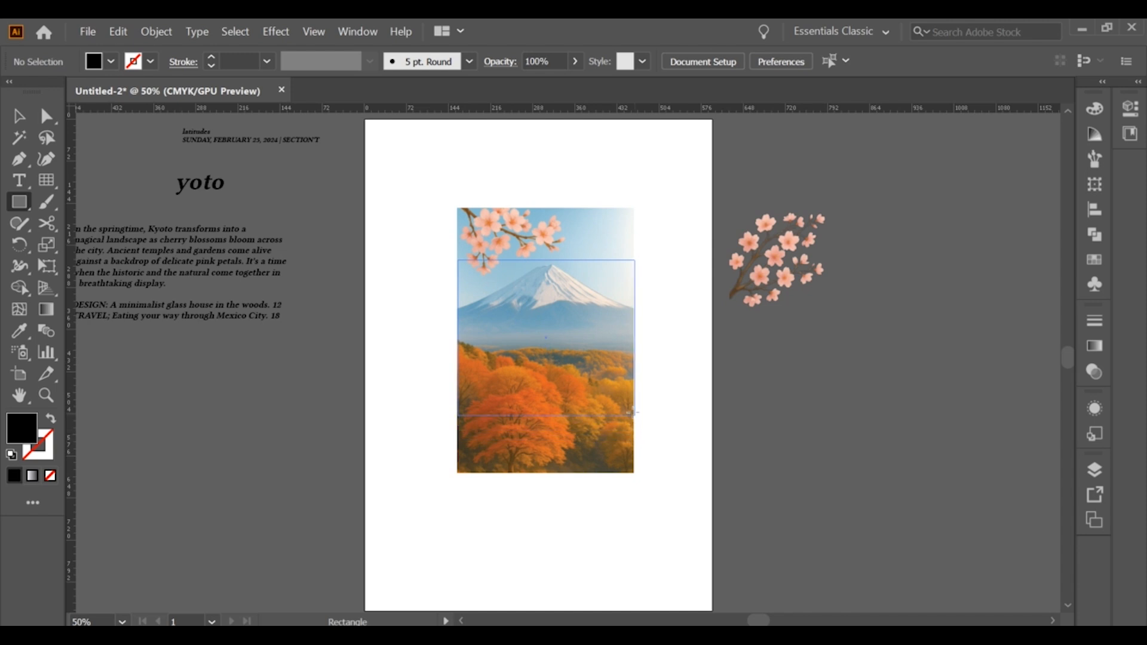
key(v)
right_click(526, 326)
click(592, 454)
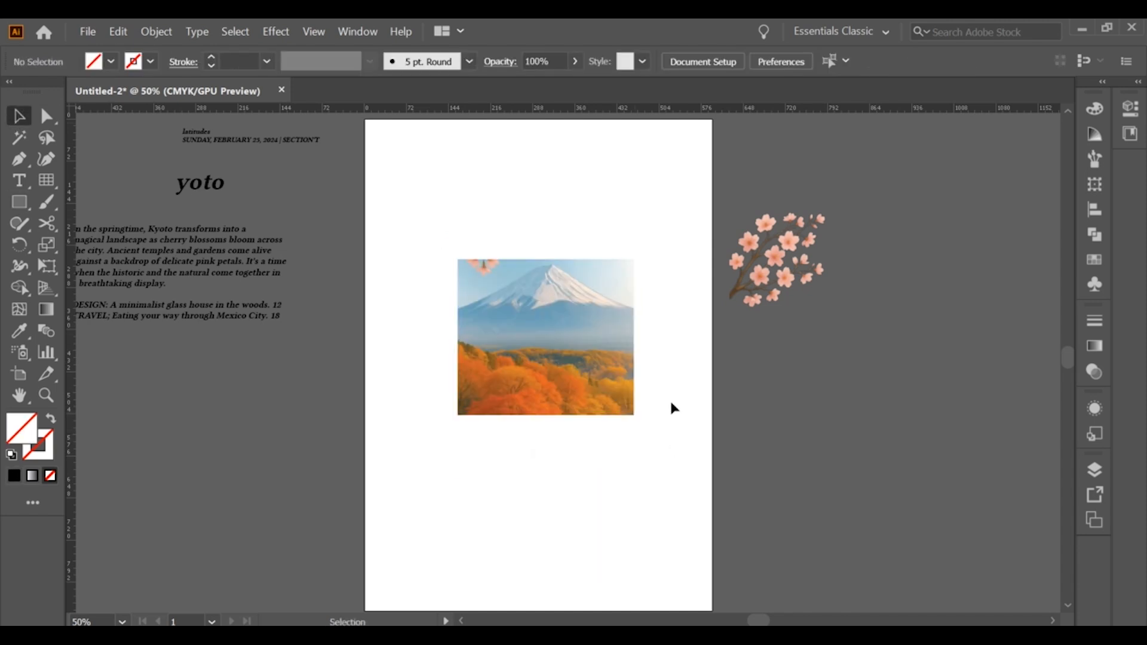
Scale the clipped landscape to about 362 by 318 pt and move it off the artboard, below the blossom branch
scroll(670, 403, up, 1)
scroll(505, 298, down, 1)
click(544, 310)
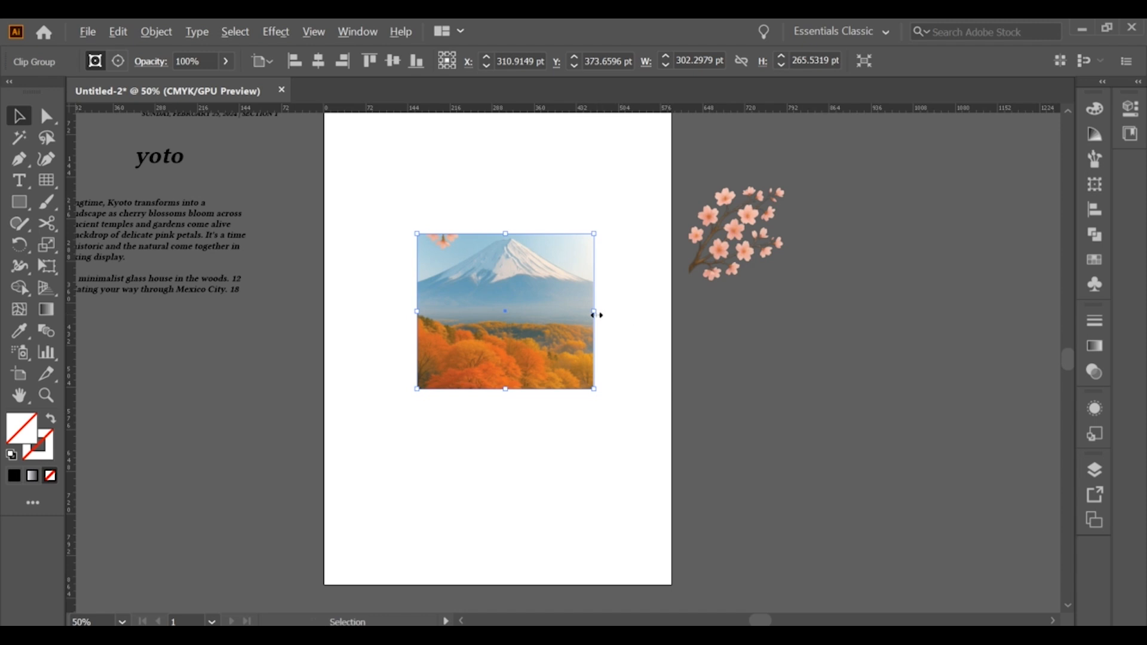
drag(598, 315, 610, 317)
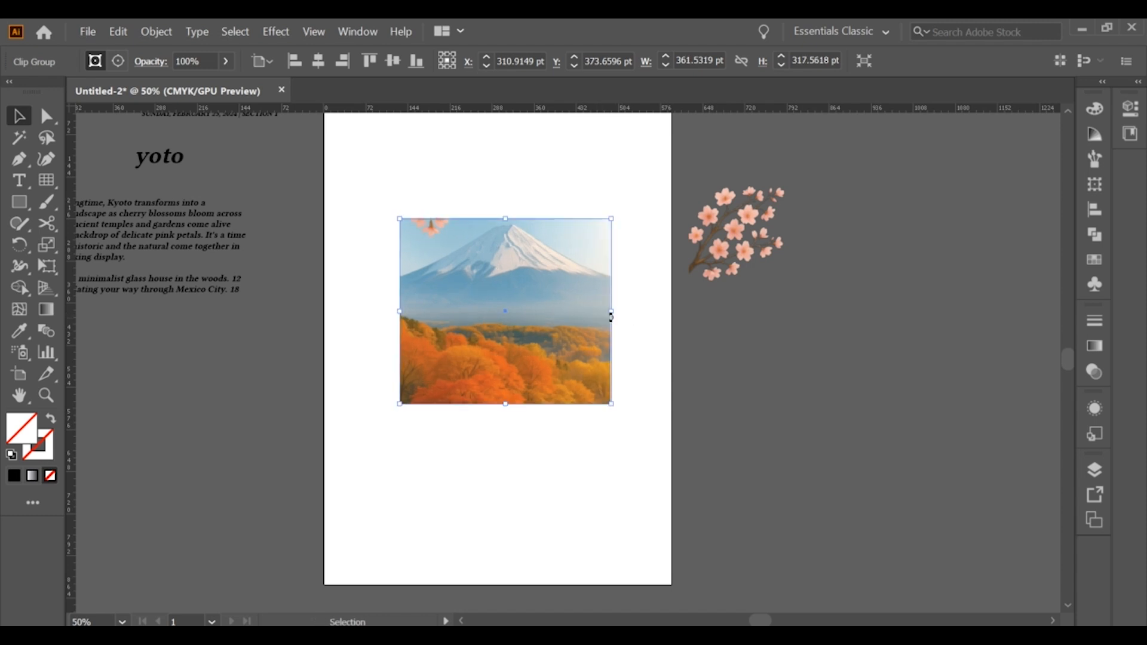
drag(493, 320, 776, 399)
Add a point text object containing the letter "k" on the artboard
click(404, 288)
click(19, 181)
click(406, 291)
key(Escape)
drag(447, 295, 657, 330)
triple_click(515, 303)
text(k)
key(Escape)
Enlarge the letter to about 270 pt and set its font to Linux Libertine Capitals
drag(434, 331, 557, 467)
drag(453, 385, 449, 313)
click(509, 205)
click(475, 290)
click(702, 60)
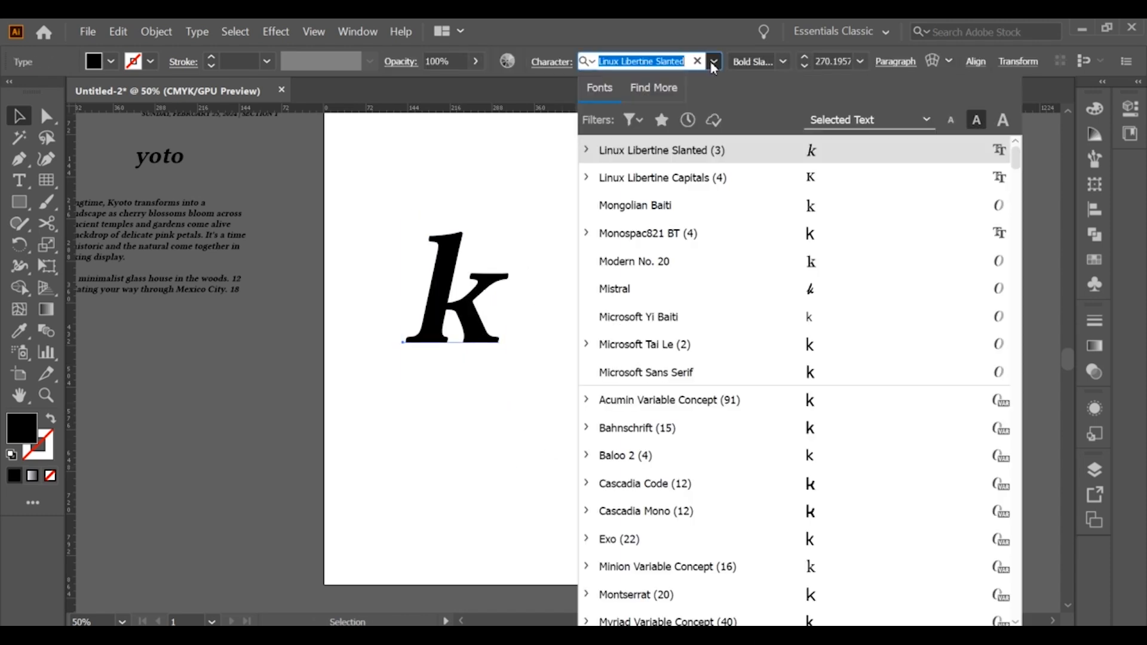
click(808, 177)
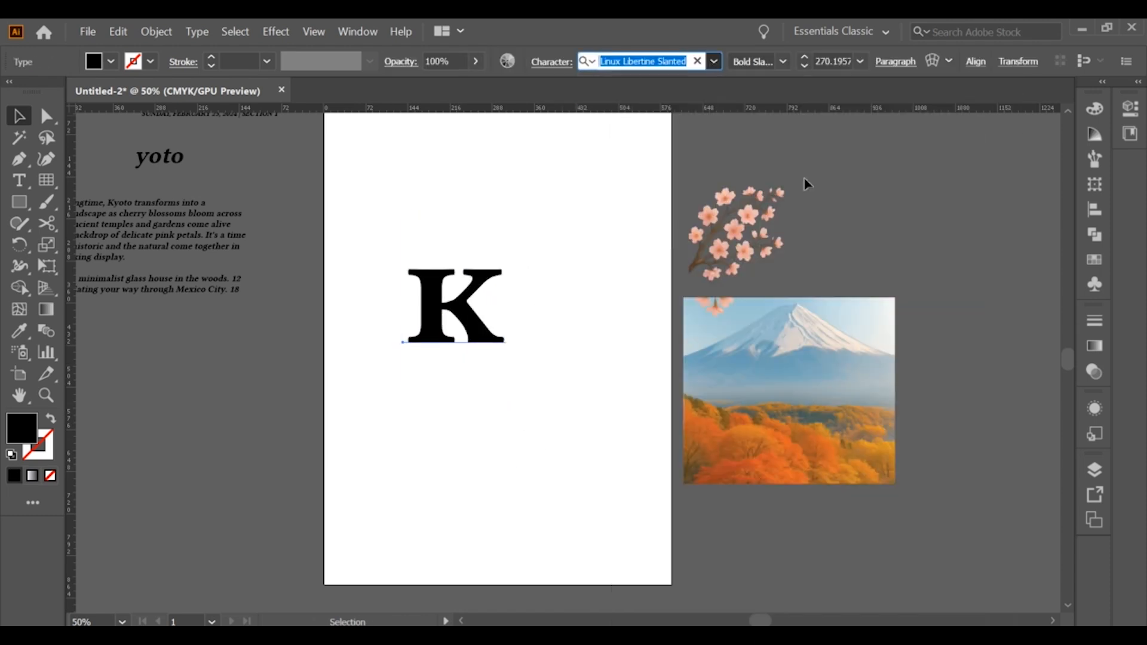
Convert the letter K to outlines and ungroup the resulting shape
right_click(466, 310)
click(511, 408)
right_click(466, 323)
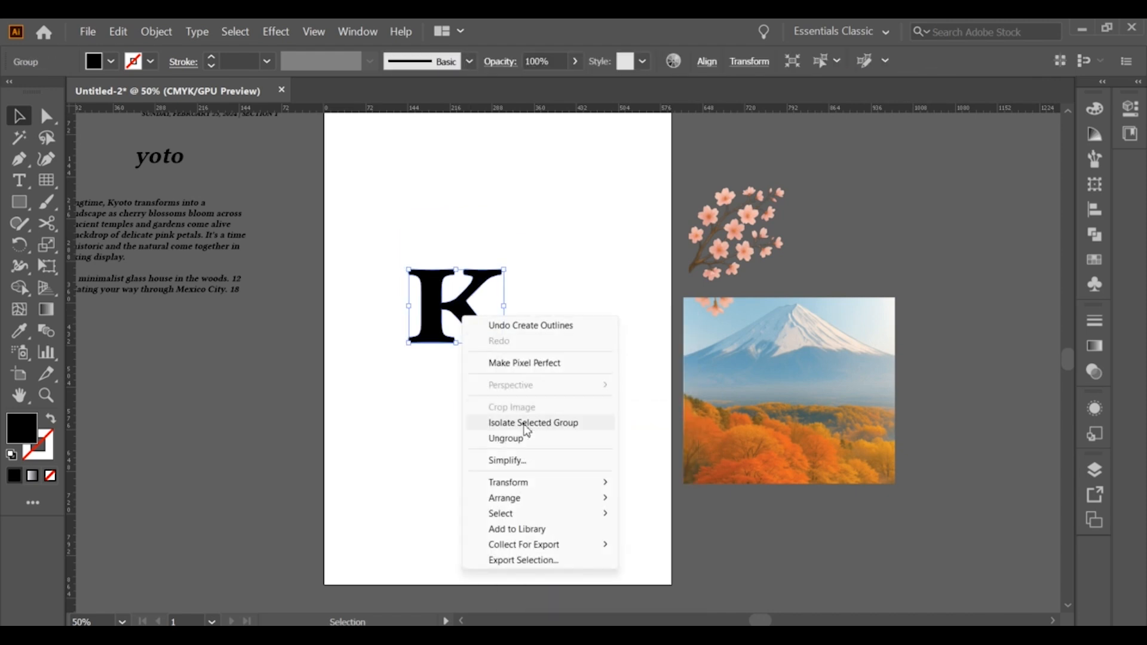
click(507, 426)
double_click(493, 296)
right_click(467, 299)
click(463, 306)
right_click(466, 309)
click(511, 432)
click(530, 387)
click(469, 307)
Try to split the K's stem from its arms using a vertical Pen line at their junction and Shape Builder
scroll(469, 307, up, 3)
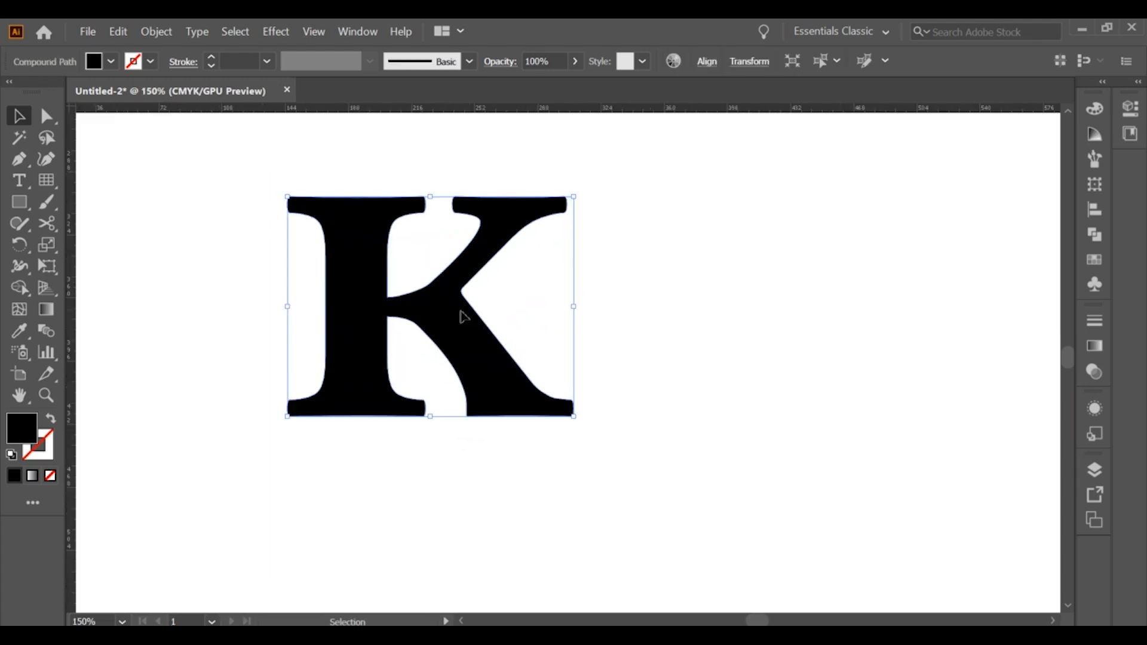
drag(462, 310, 469, 310)
click(404, 363)
scroll(401, 364, up, 3)
click(19, 159)
click(384, 179)
click(385, 235)
click(19, 116)
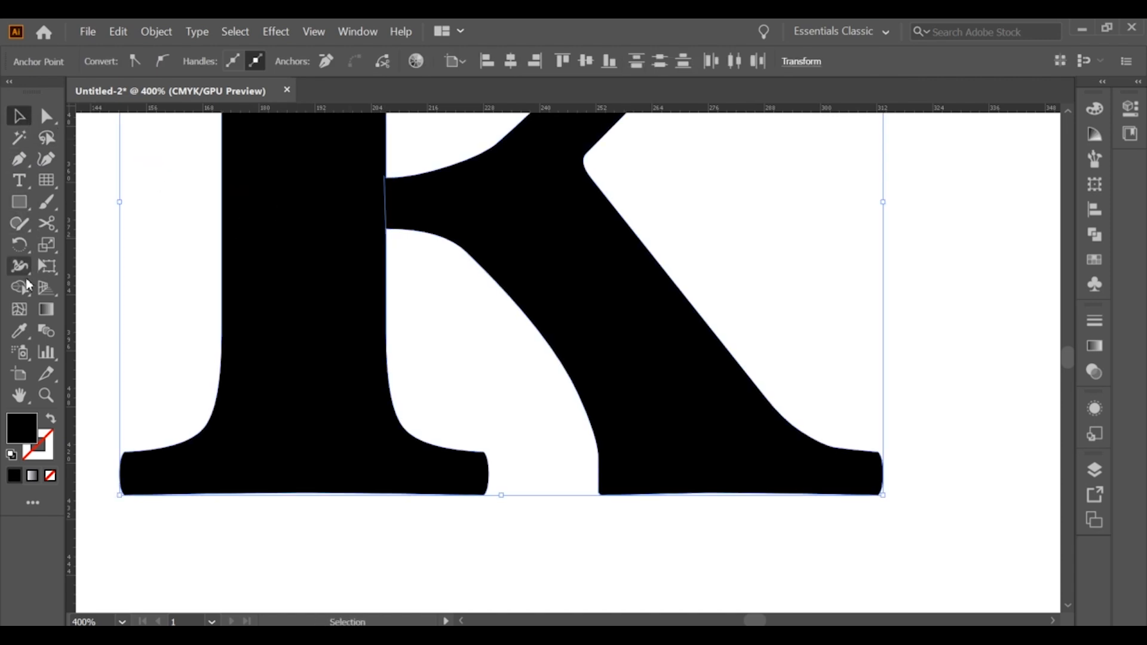
click(27, 286)
click(276, 232)
key(v)
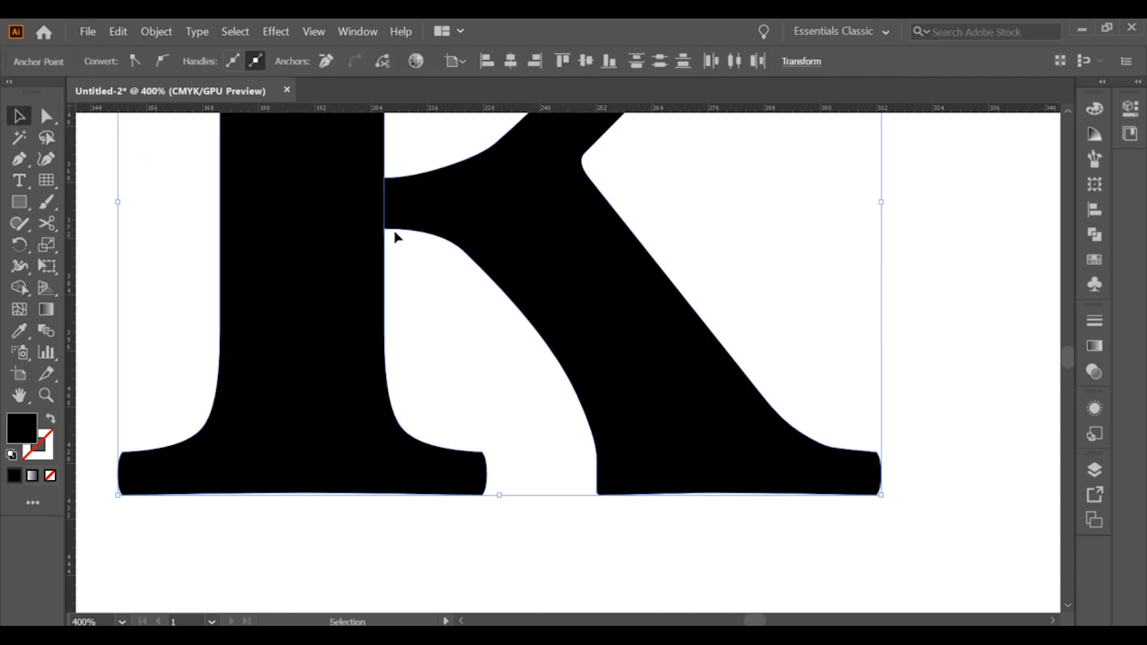
click(392, 236)
Try the stem split again with a longer vertical Pen line that overshoots the junction at both ends
click(18, 159)
click(384, 170)
click(384, 245)
click(22, 112)
drag(228, 167, 392, 243)
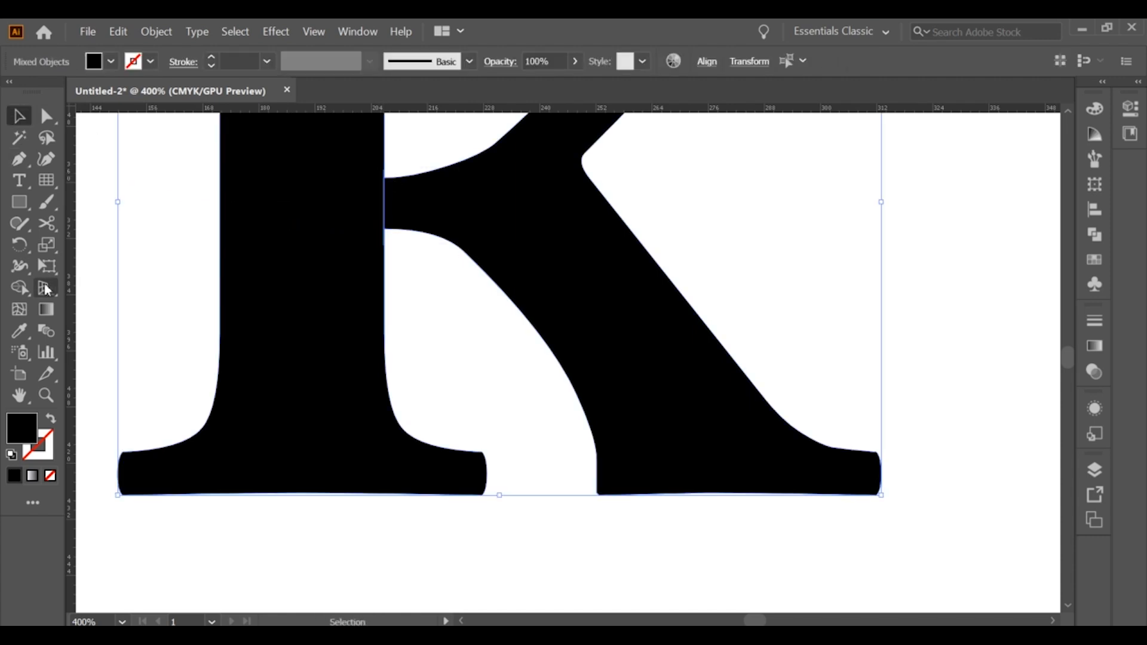
click(21, 288)
click(21, 116)
click(146, 173)
Move the K to the right and delete the leftover cutting line
scroll(367, 189, up, 2)
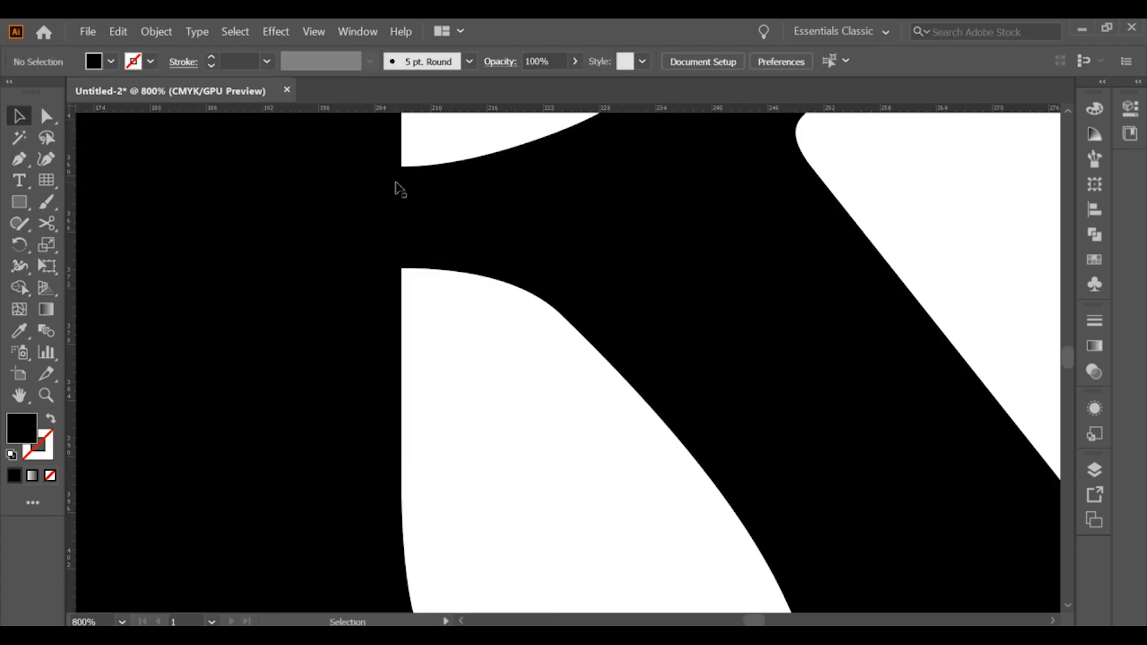
click(404, 184)
scroll(405, 261, down, 3)
scroll(367, 175, left, 3)
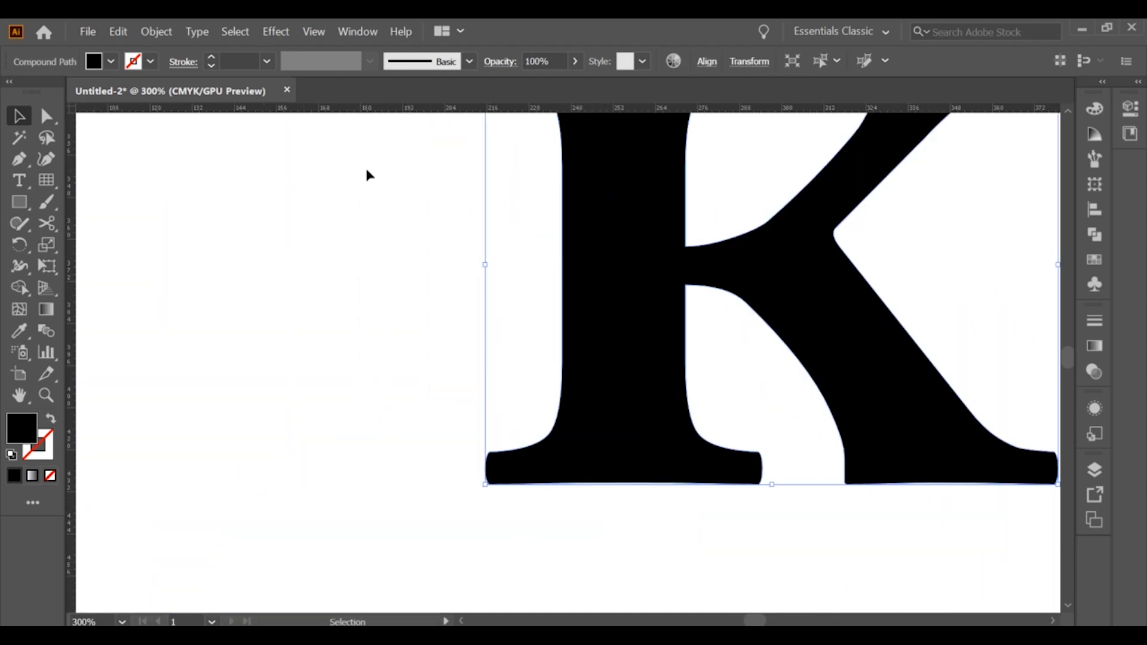
drag(368, 173, 484, 309)
key(Delete)
Draw a straight vertical Pen line joining the two corner points where the arms meet the K's stem
drag(676, 291, 524, 287)
scroll(520, 248, up, 5)
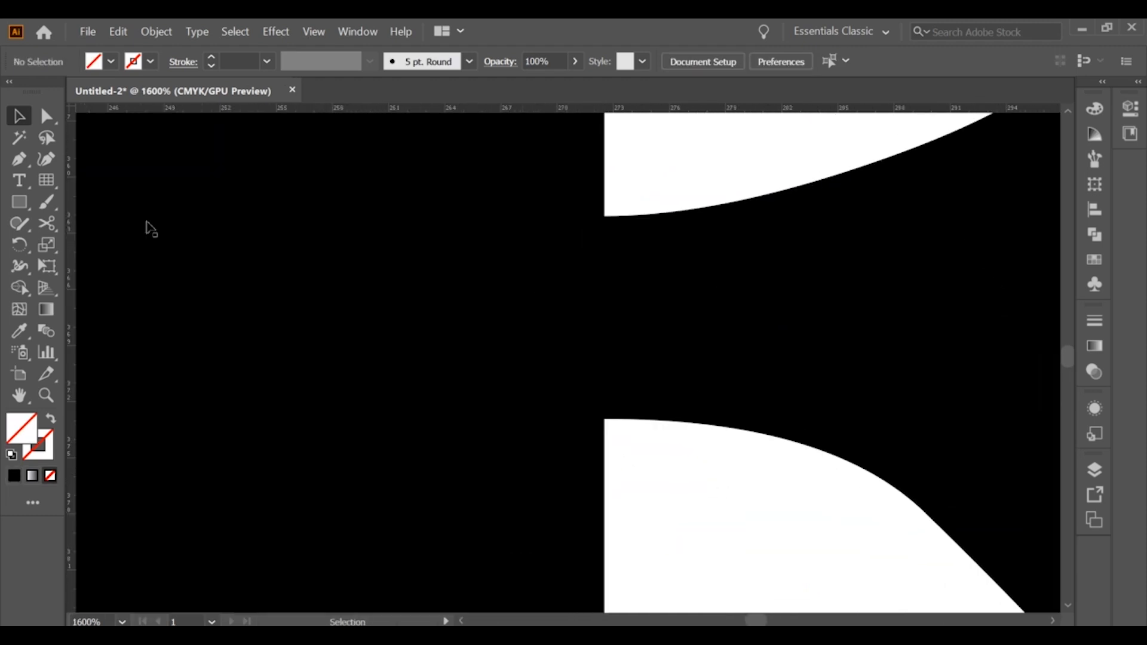
key(p)
click(604, 419)
click(604, 217)
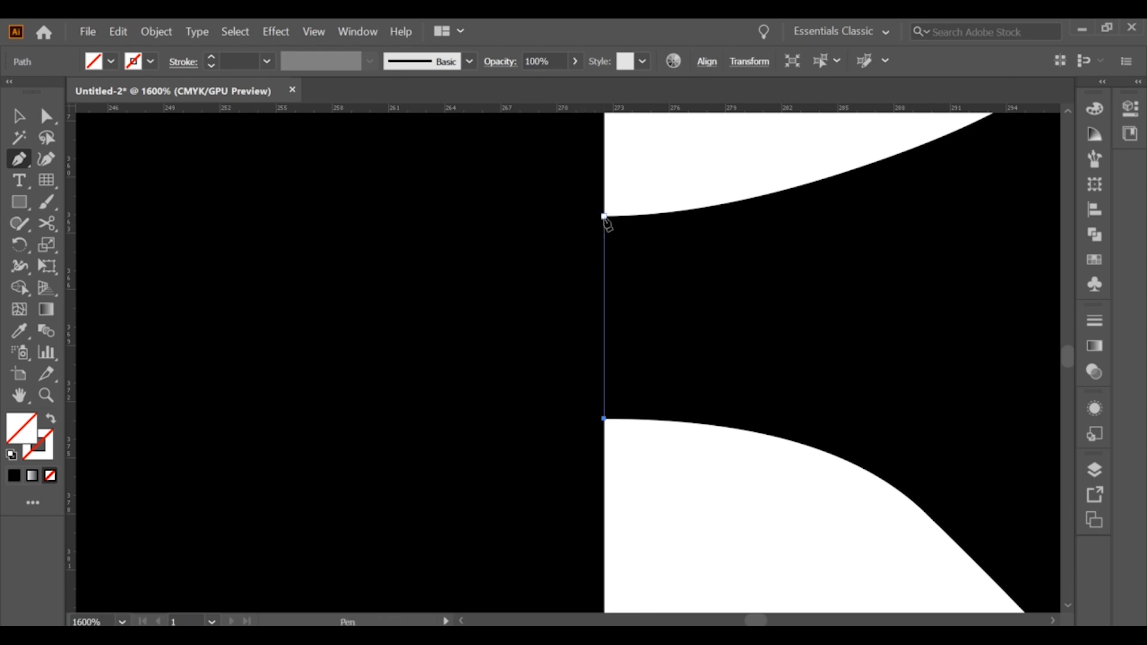
key(v)
Divide the K along the vertical line with Shape Builder into a stem and an arm piece, both filled black
click(19, 286)
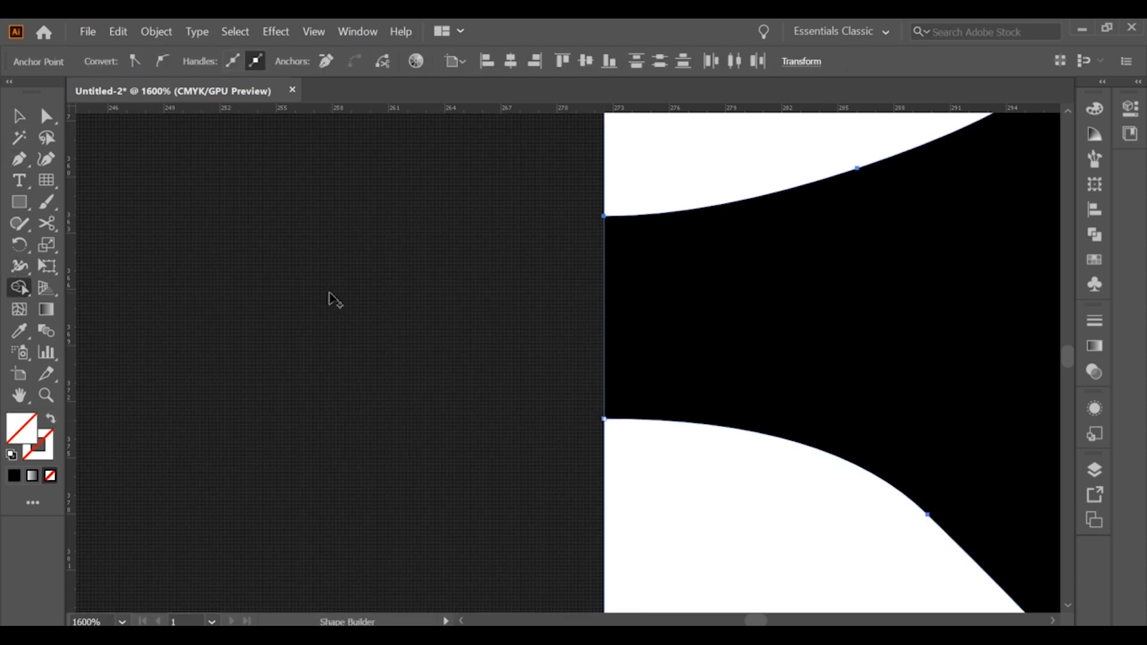
key(ctrl+a)
click(14, 476)
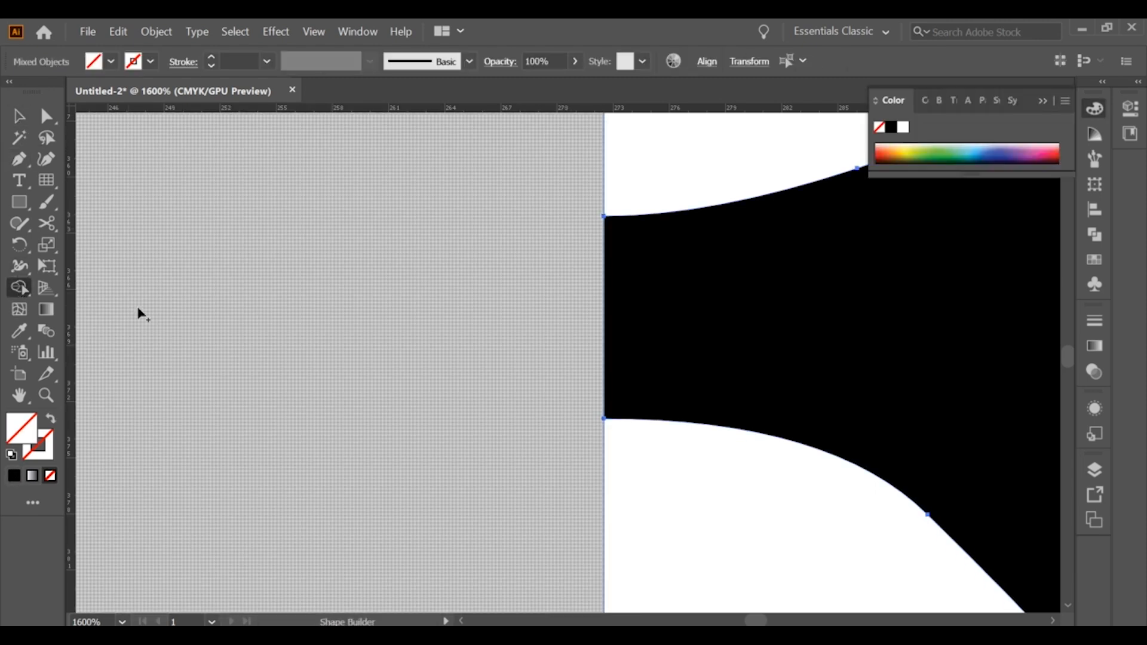
scroll(193, 392, down, 6)
click(14, 476)
click(19, 116)
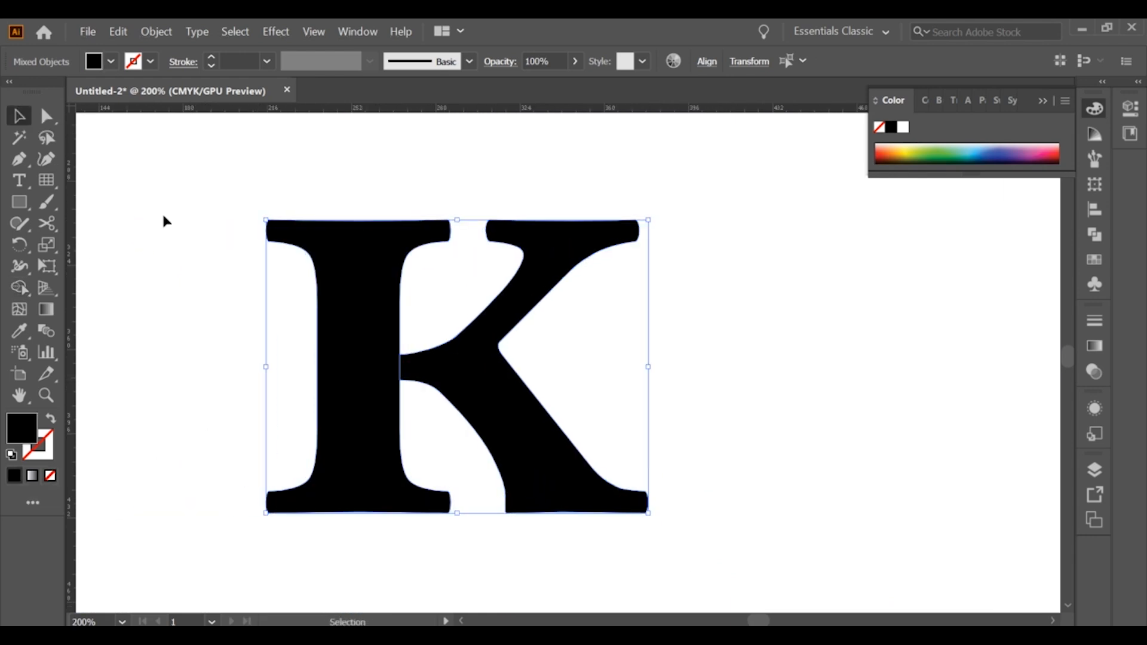
click(164, 218)
drag(351, 340, 320, 349)
key(ctrl+z)
Move the stem away from the K's arms and enlarge it to fill the left part of the artboard
scroll(375, 367, down, 5)
click(487, 393)
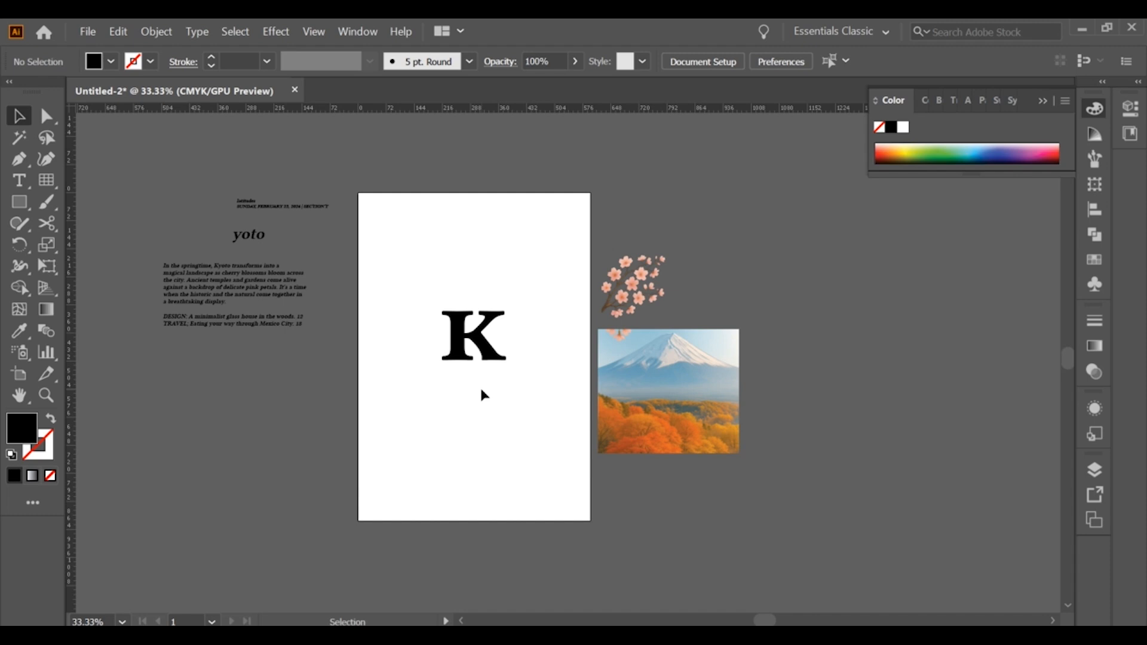
drag(457, 349, 437, 326)
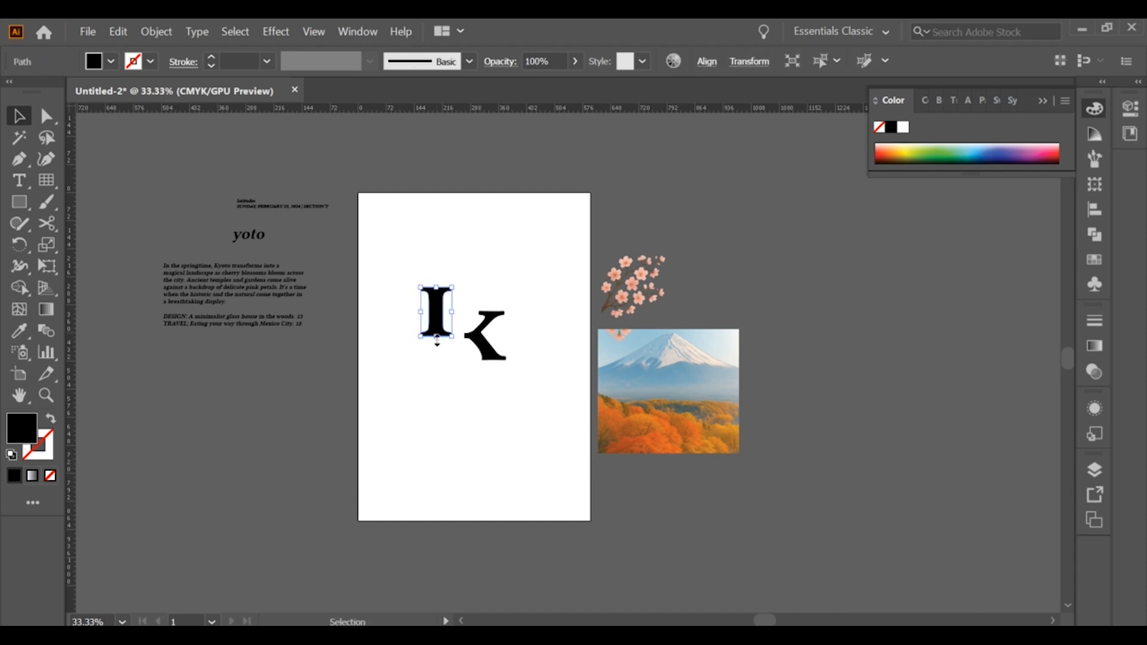
mouse_move(433, 374)
mouse_down()
mouse_move(435, 502)
mouse_move(440, 388)
mouse_up()
click(466, 466)
click(453, 339)
drag(454, 342, 403, 385)
Draw a curved Pen path across the arm piece, from its inner right edge to the lower left curve
click(486, 344)
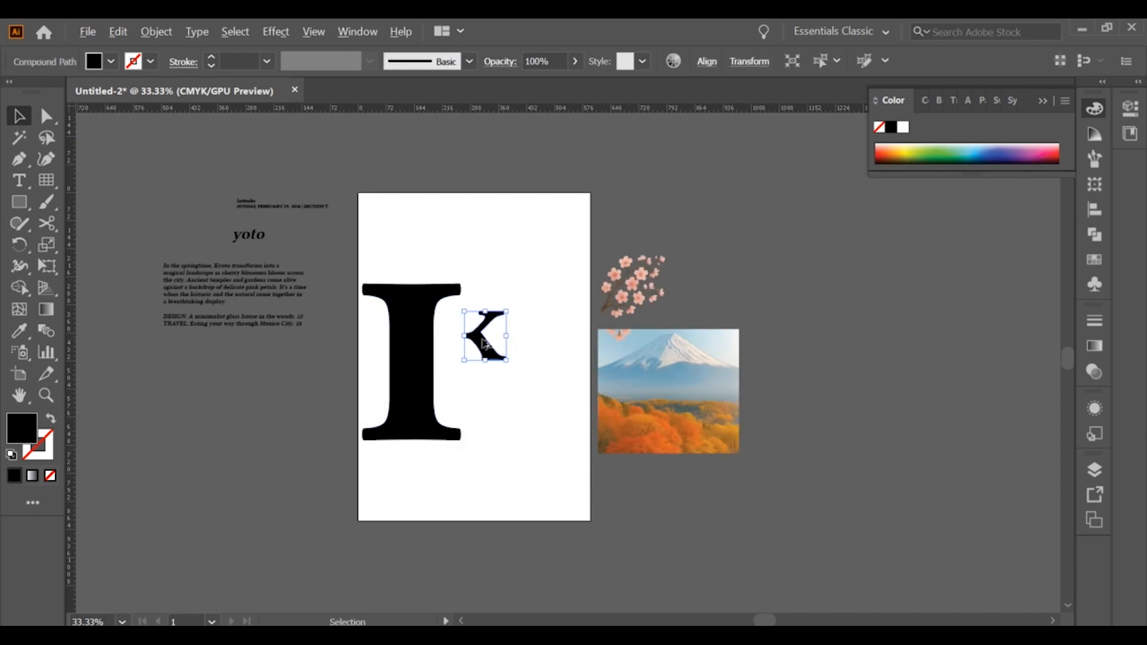
scroll(482, 343, up, 8)
click(220, 277)
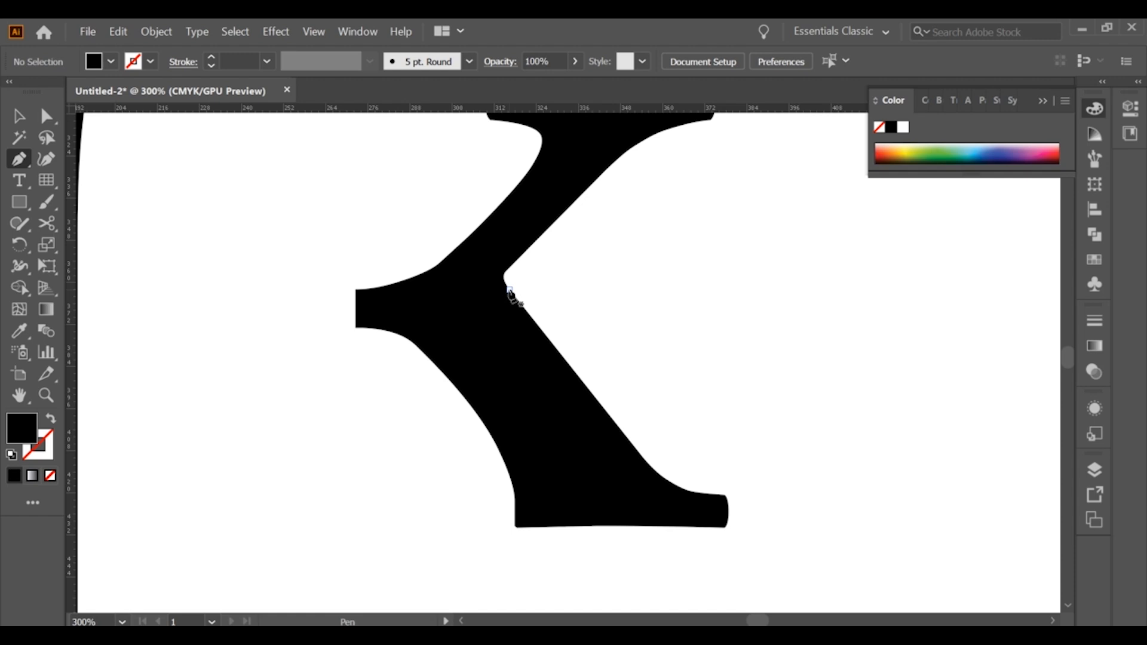
click(520, 307)
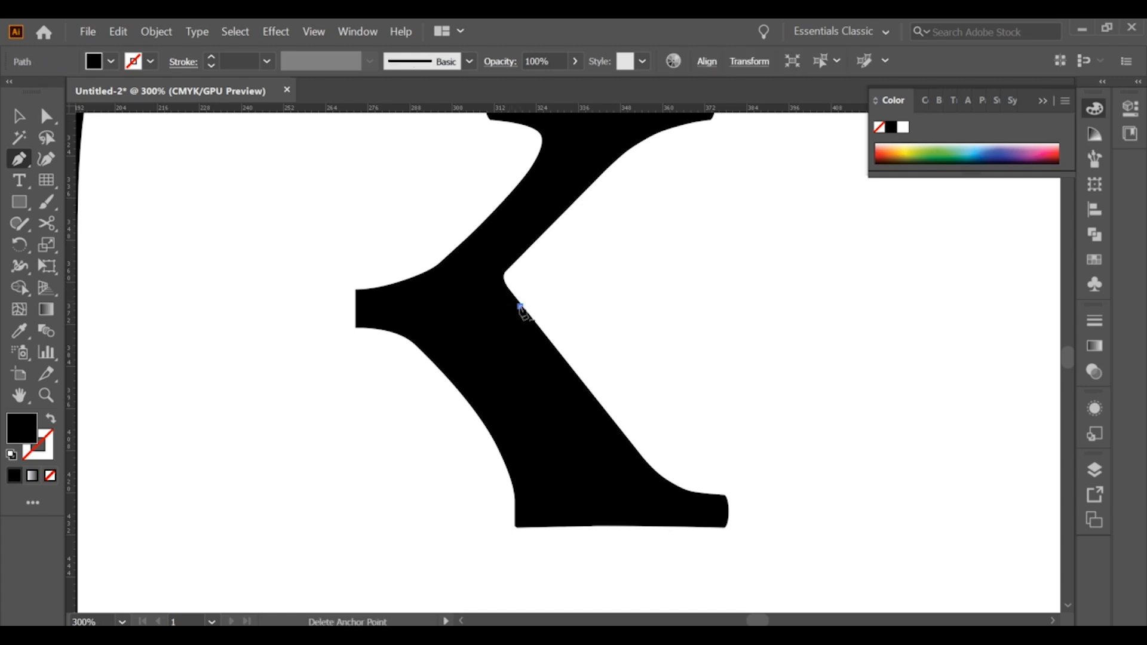
click(408, 338)
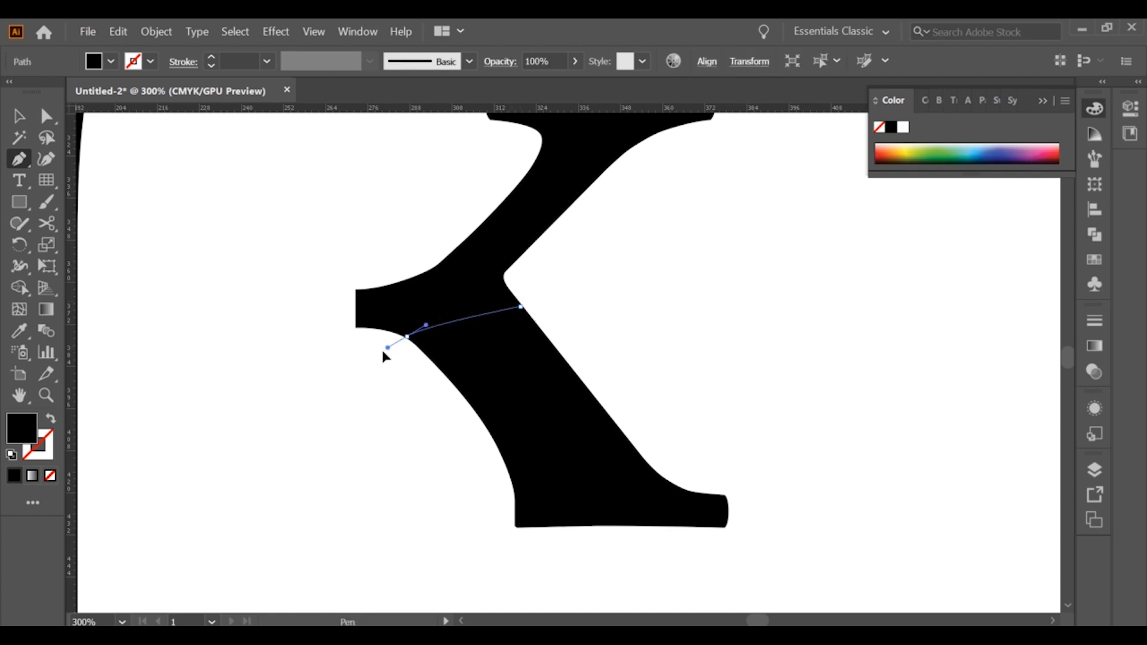
drag(383, 352, 346, 366)
Try to divide the arm piece along the curved path with Shape Builder, and undo the path
click(19, 117)
drag(292, 239, 541, 396)
click(16, 291)
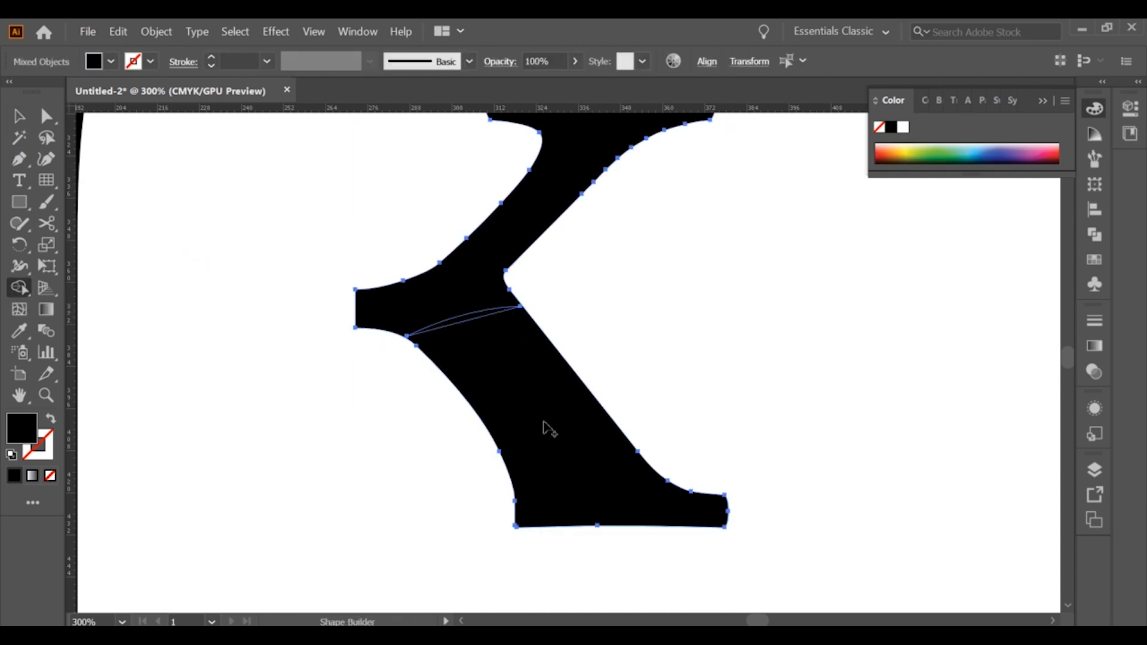
click(21, 118)
key(ctrl+z)
key(ctrl+z)
key(ctrl+z)
click(584, 317)
Draw a straight black-stroked, unfilled line across the arm piece from its lower left corner, extending past both edges
scroll(583, 322, down, 2)
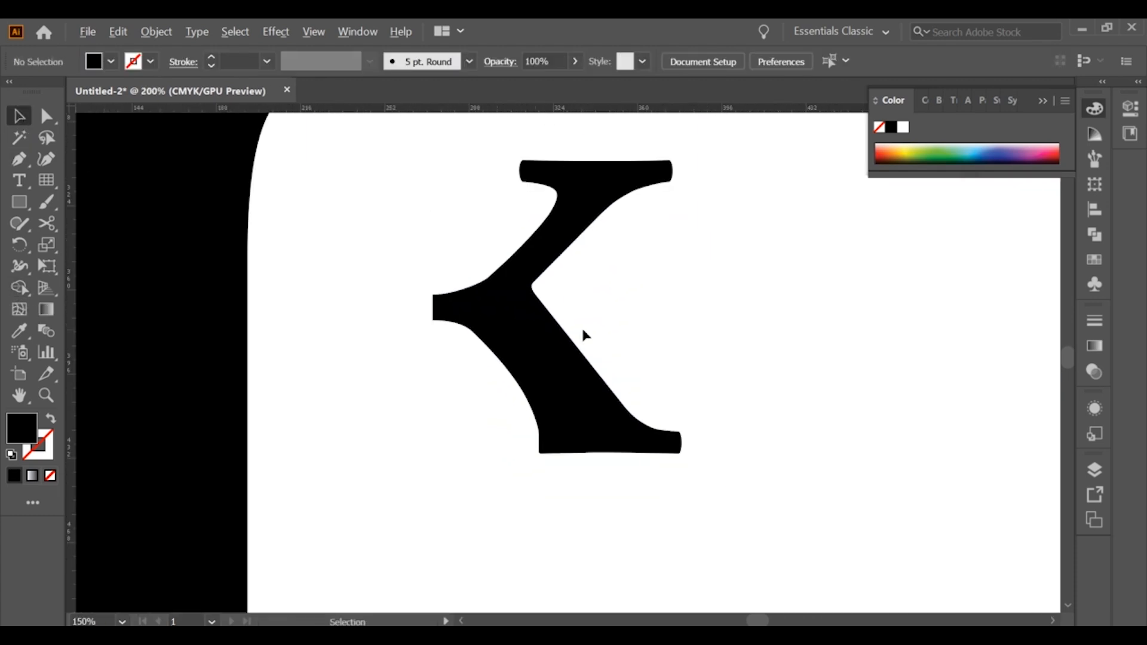
scroll(583, 332, up, 2)
key(p)
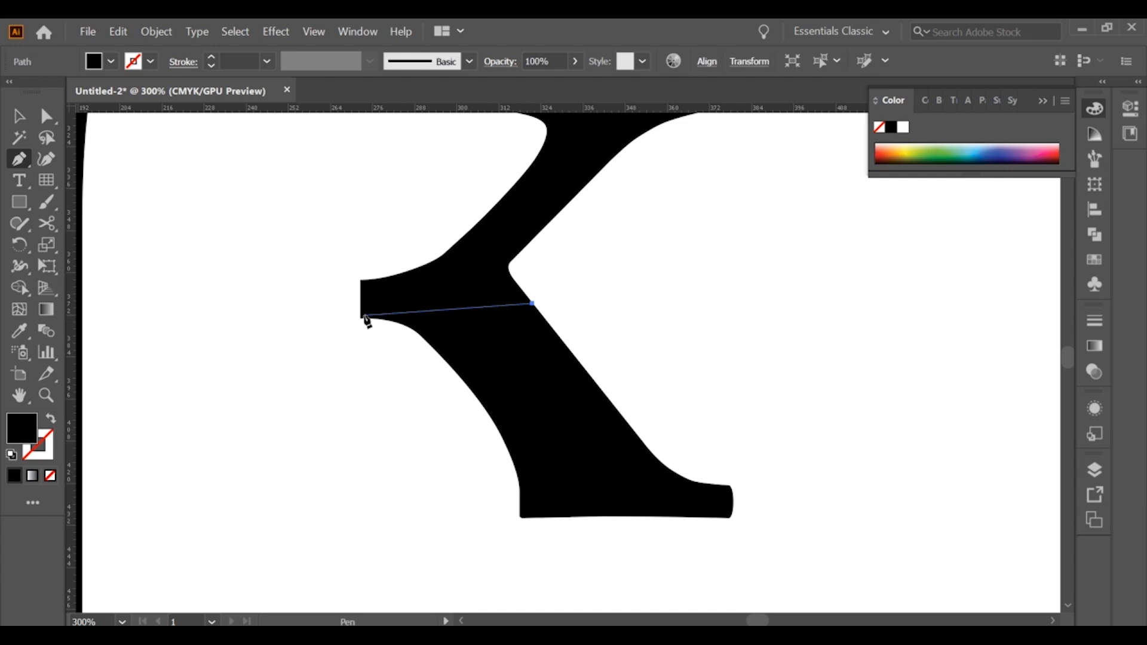
click(22, 121)
click(257, 279)
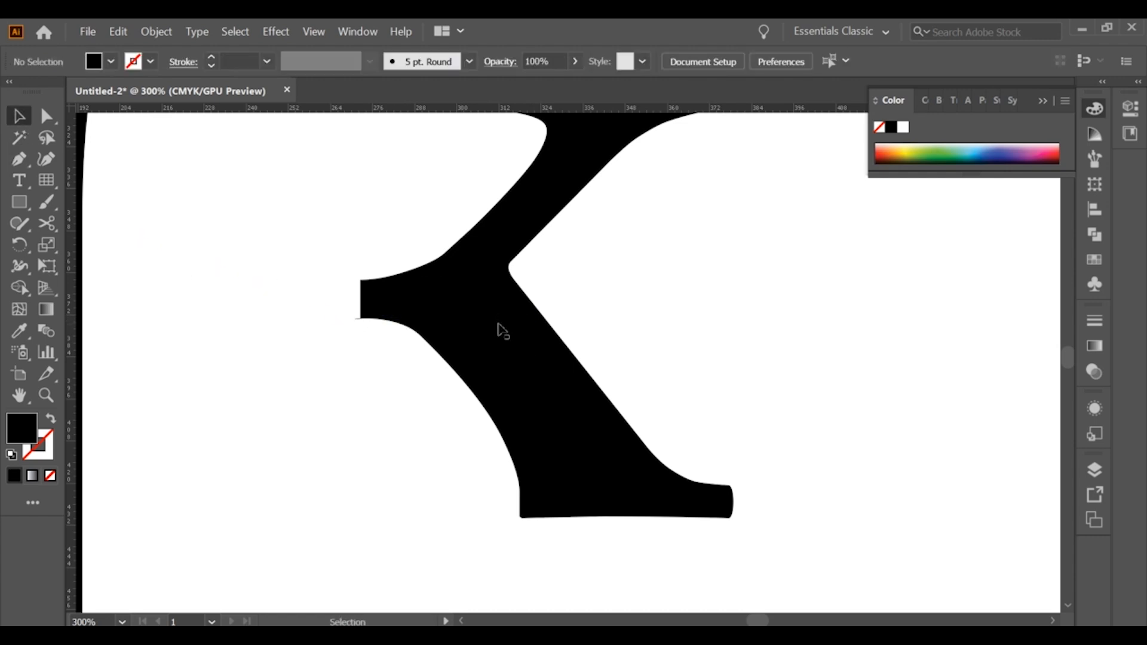
click(357, 323)
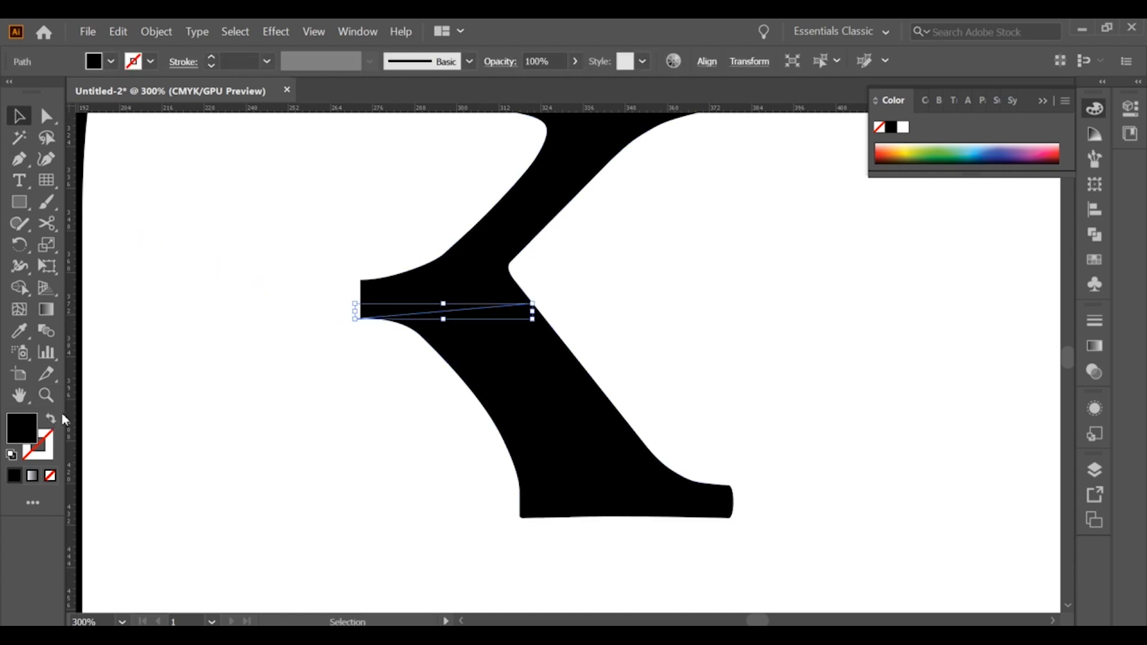
click(51, 419)
shift+click(538, 323)
Divide the arm piece along the straight line with Shape Builder into an upper arm and a lower leg, filled black
click(20, 288)
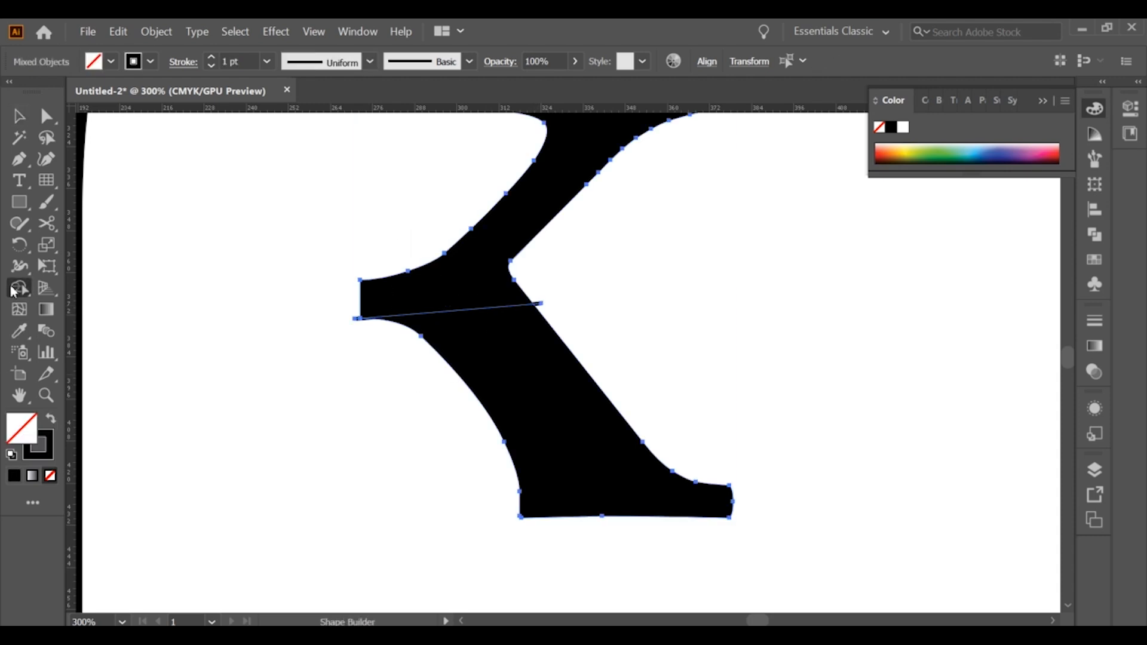
click(505, 404)
click(51, 418)
click(520, 392)
key(v)
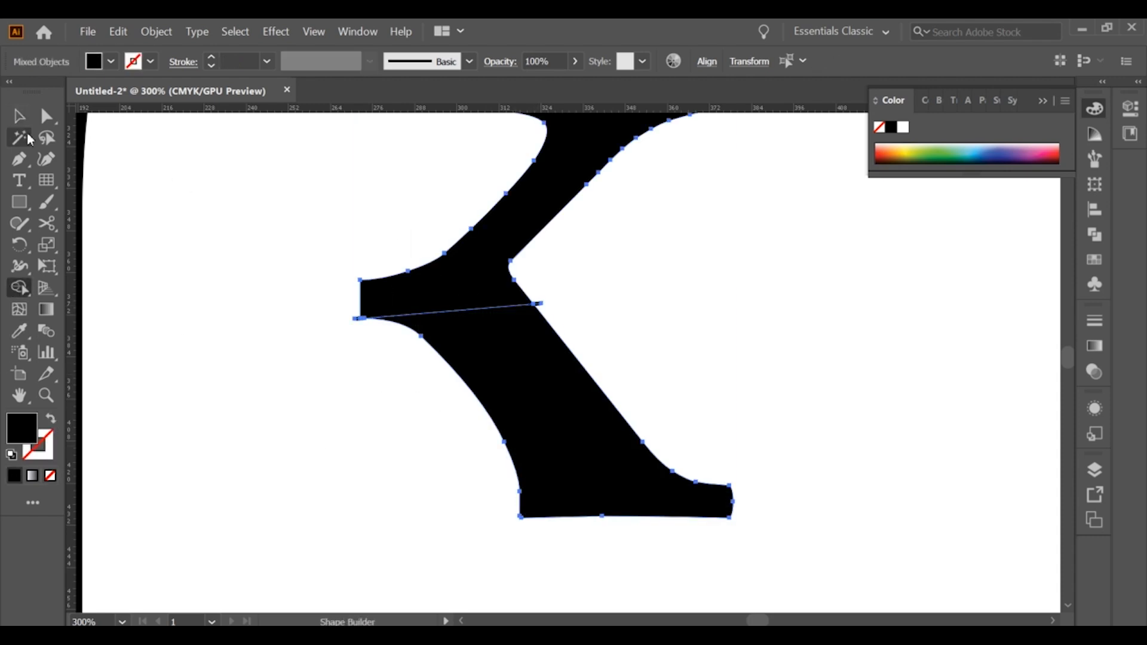
Move the lower leg away from the upper arm and remove the leftover ends of the cutting line
click(549, 309)
key(shift+x)
scroll(359, 317, up, 1)
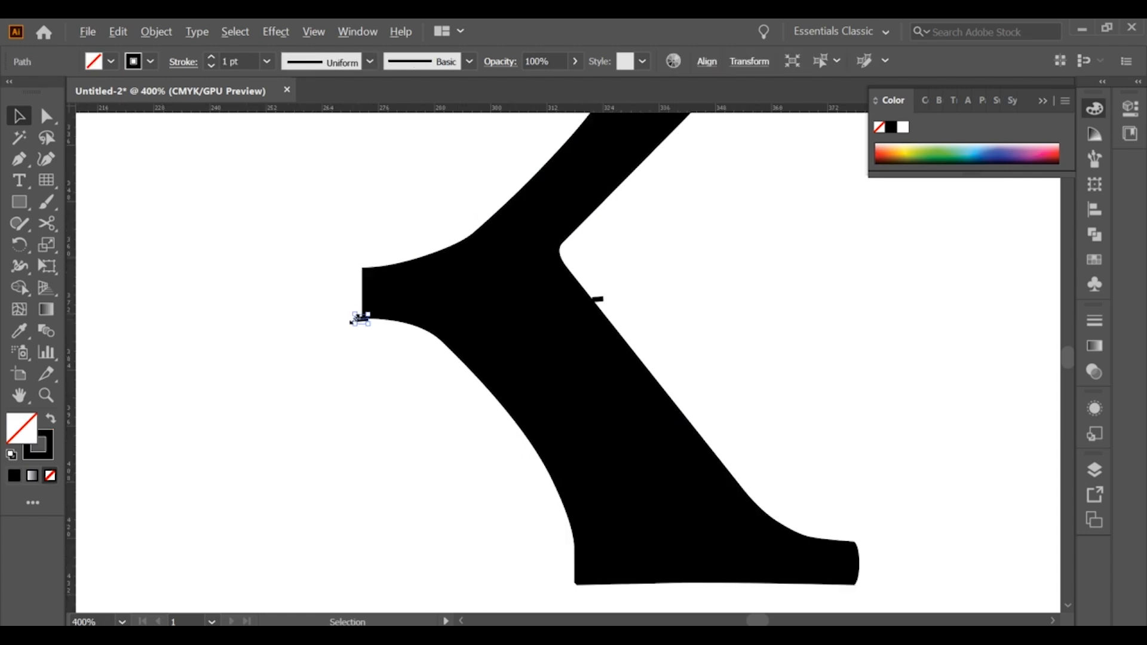
drag(586, 359, 658, 410)
click(611, 320)
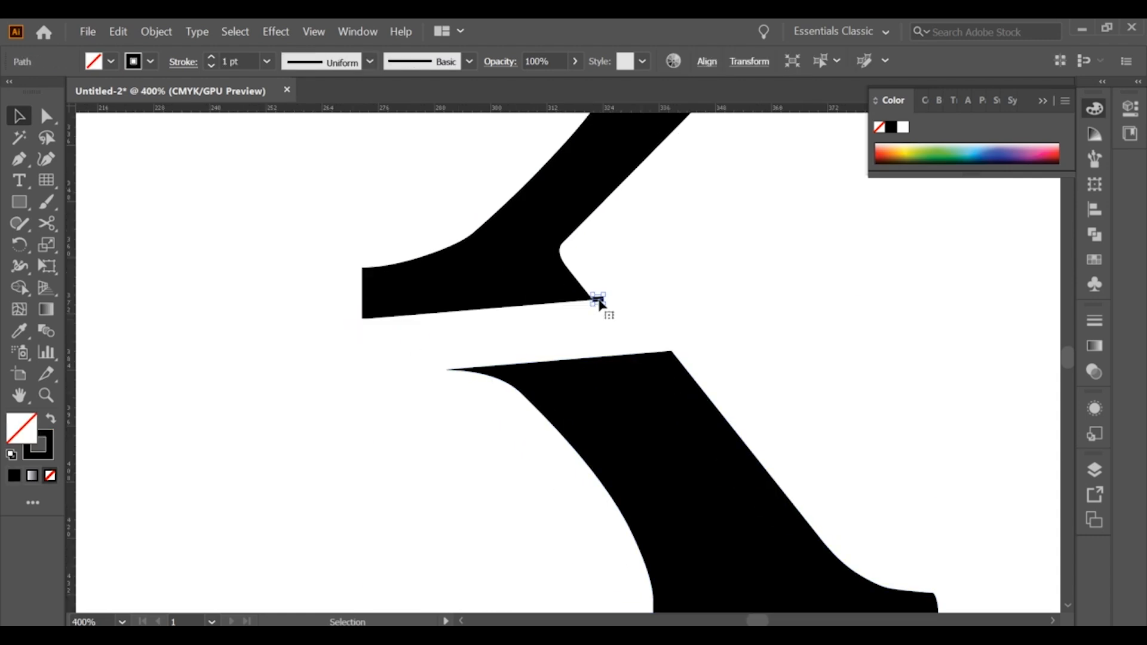
scroll(606, 296, down, 5)
Arrange the mountain landscape to the right of the stem and the enlarged upper arm above it
drag(614, 319, 776, 378)
drag(671, 306, 608, 214)
drag(723, 299, 674, 495)
scroll(674, 496, down, 2)
drag(765, 384, 527, 425)
click(611, 340)
drag(629, 336, 663, 311)
mouse_move(663, 312)
mouse_down()
mouse_move(651, 326)
mouse_move(668, 322)
mouse_up()
drag(599, 428, 705, 387)
key(ctrl+shift+a)
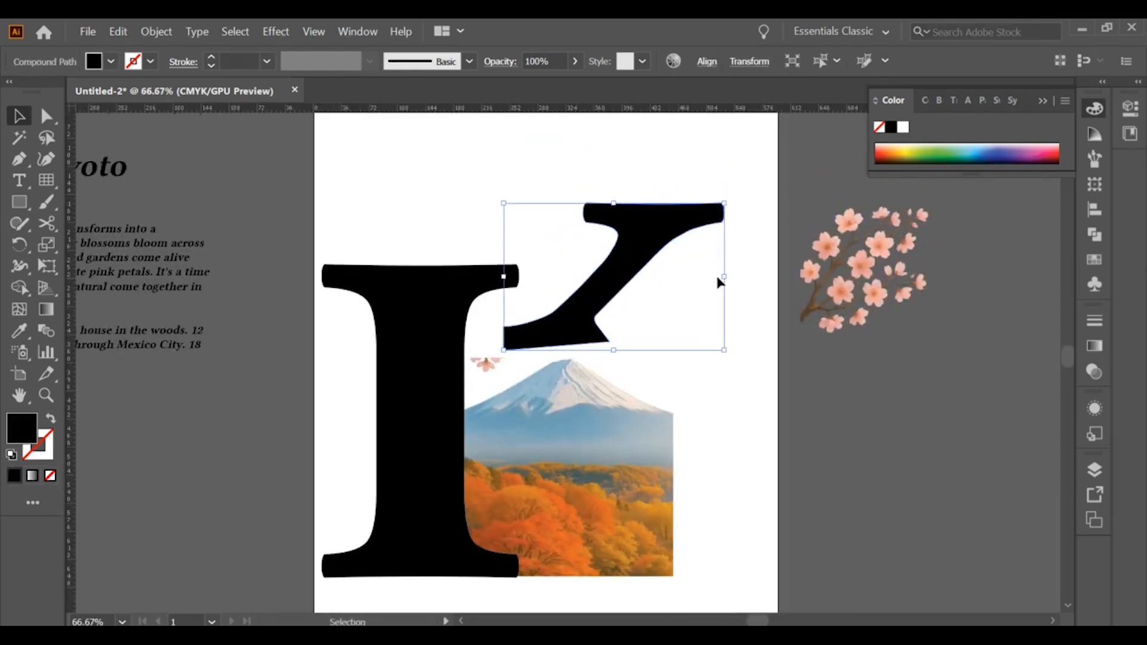
Scale down the upper arm and position it against the mountain's peak and left slope, with its anchor points selected
drag(723, 275, 687, 263)
drag(642, 221, 615, 270)
scroll(560, 358, up, 1)
drag(555, 338, 565, 337)
click(44, 115)
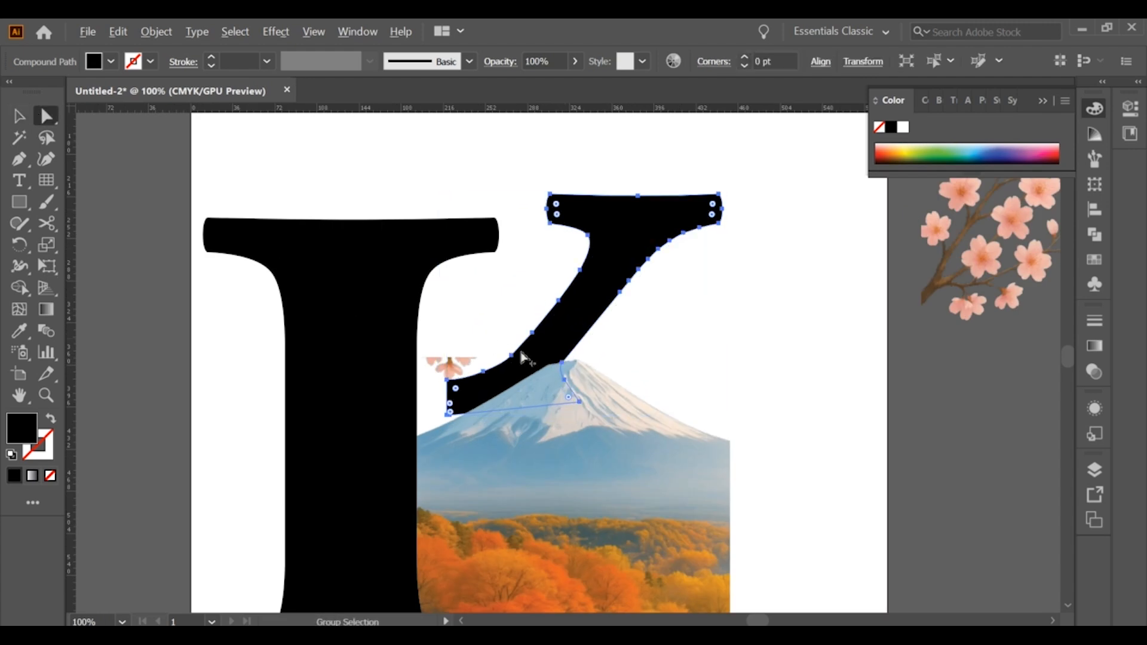
Reposition the upper arm so its lower end rests along the mountain's left slope, close to the stem
scroll(570, 400, up, 2)
drag(588, 405, 561, 387)
drag(562, 387, 543, 372)
drag(585, 357, 570, 344)
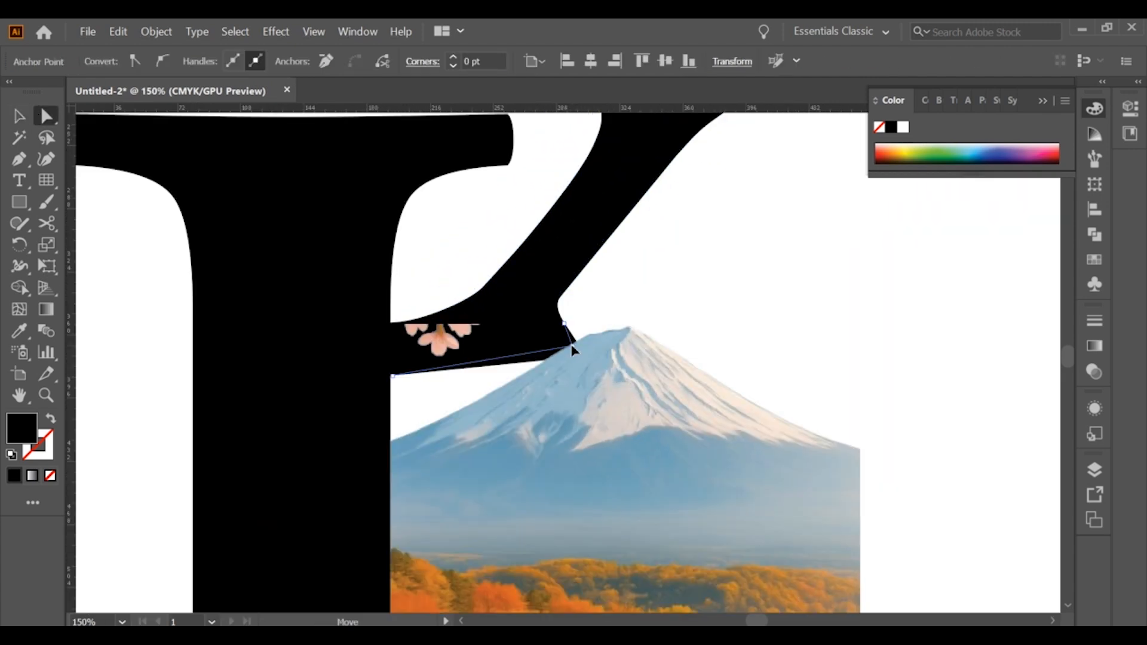
drag(492, 328, 512, 347)
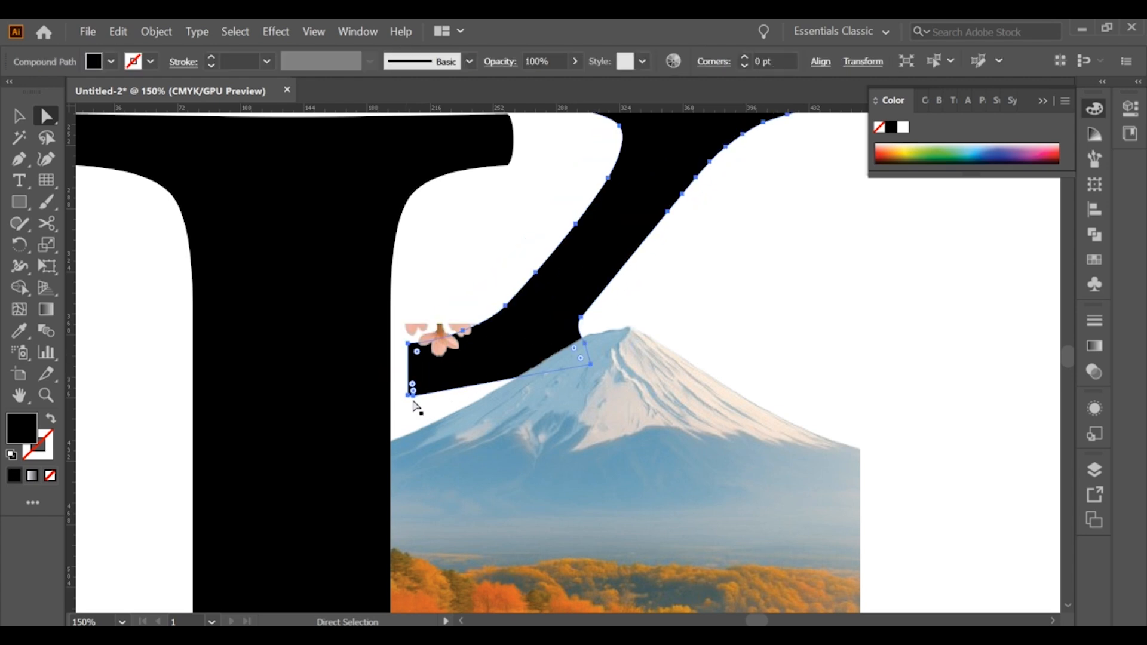
drag(408, 396, 413, 400)
drag(629, 145, 629, 143)
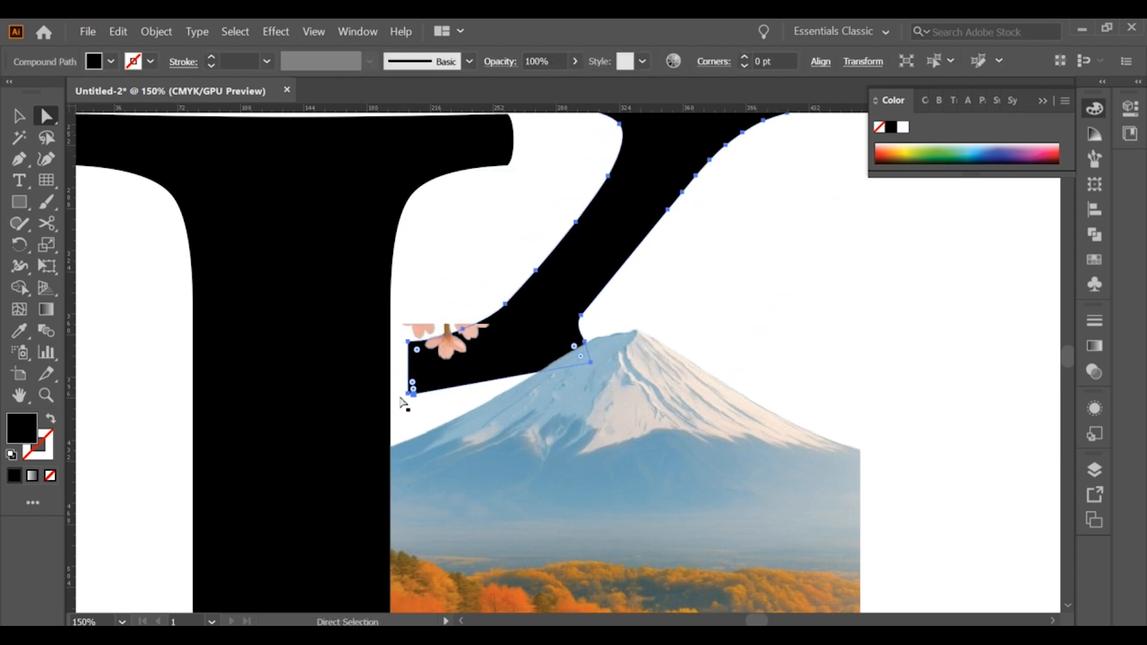
drag(413, 394, 423, 413)
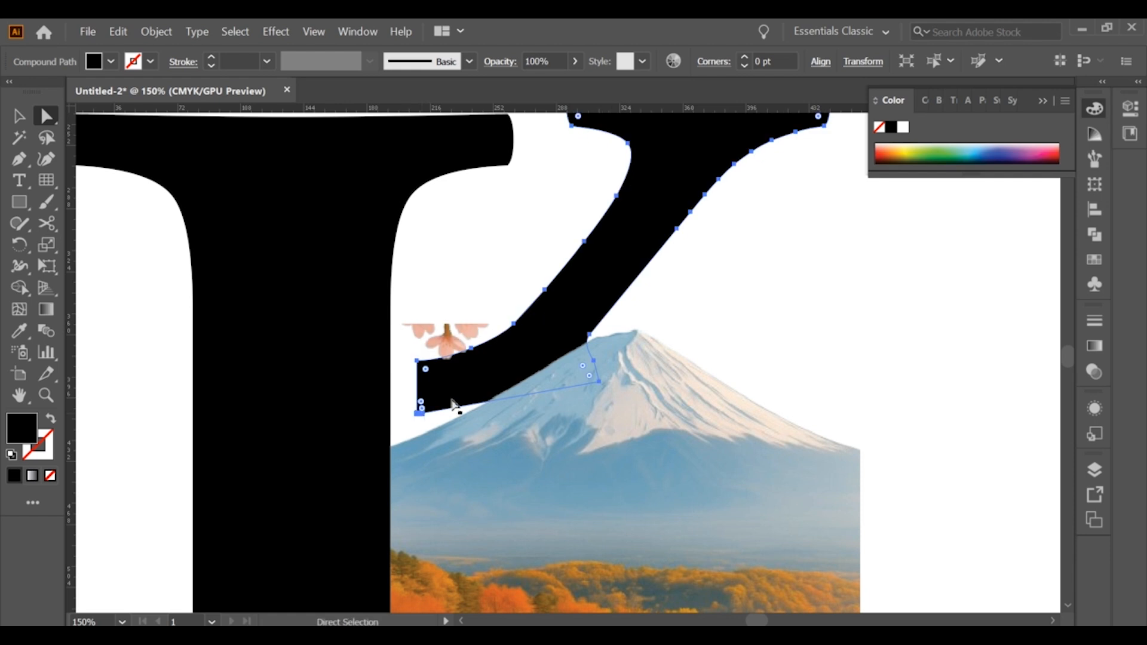
Move the upper arm clear above the mountain and pull its lower-left corner anchor downward to deepen the end
scroll(454, 400, down, 2)
drag(535, 326, 630, 207)
scroll(555, 275, up, 2)
drag(487, 294, 520, 315)
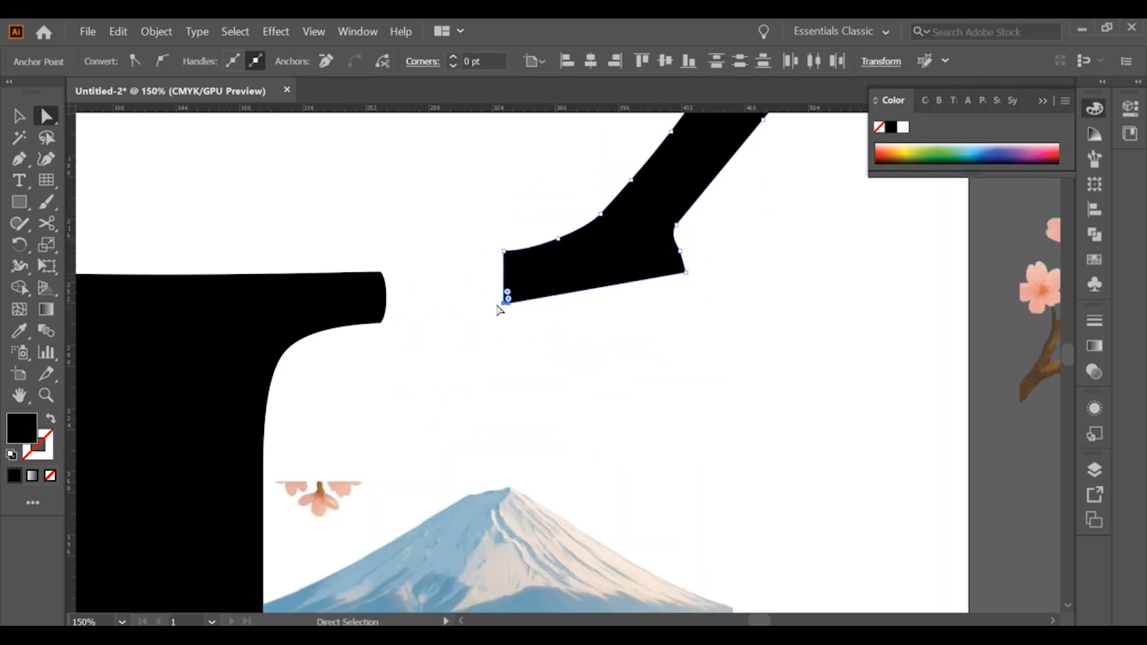
drag(508, 304, 510, 371)
scroll(582, 353, down, 3)
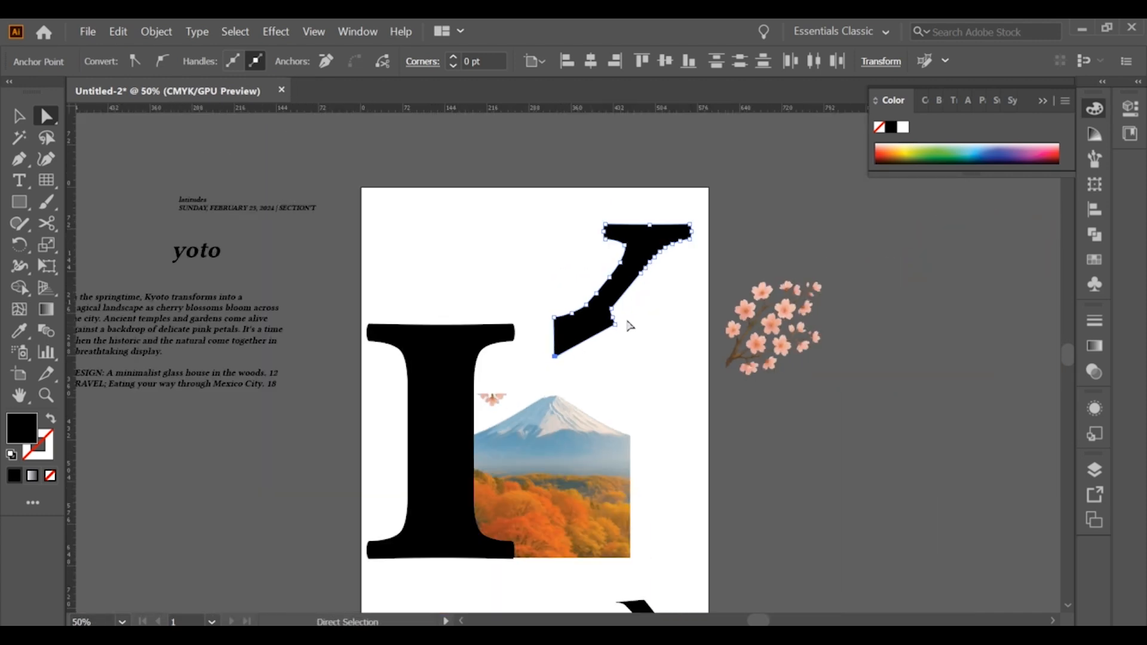
click(629, 326)
Move the reshaped upper arm back onto the mountain's left slope beside the stem
click(20, 116)
drag(595, 301, 556, 358)
scroll(550, 417, up, 4)
drag(456, 394, 455, 395)
key(ctrl+z)
drag(586, 205, 572, 215)
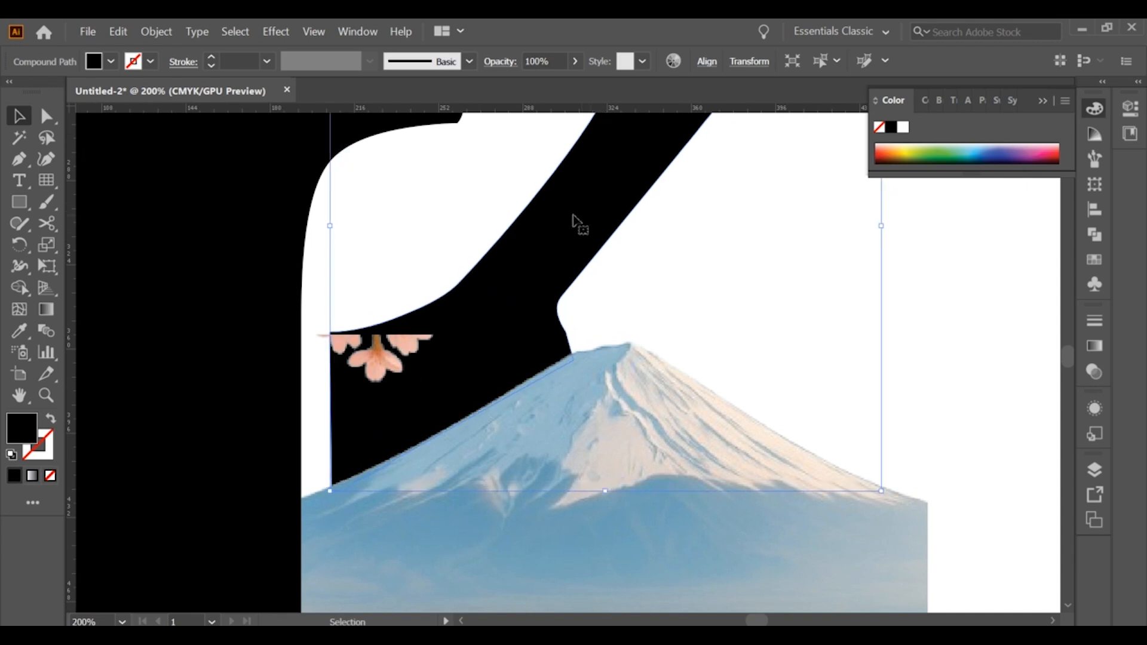
Lower the upper arm until its base is tucked behind the mountain and its right edge meets the peak
scroll(830, 335, down, 3)
scroll(701, 307, up, 2)
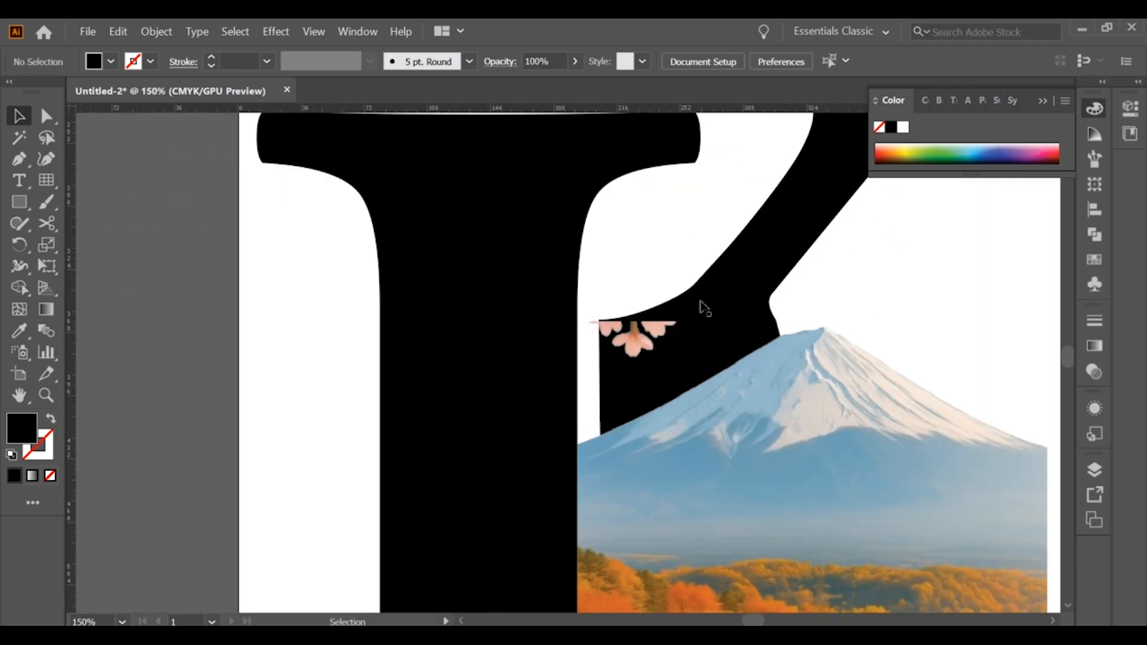
drag(819, 165, 822, 205)
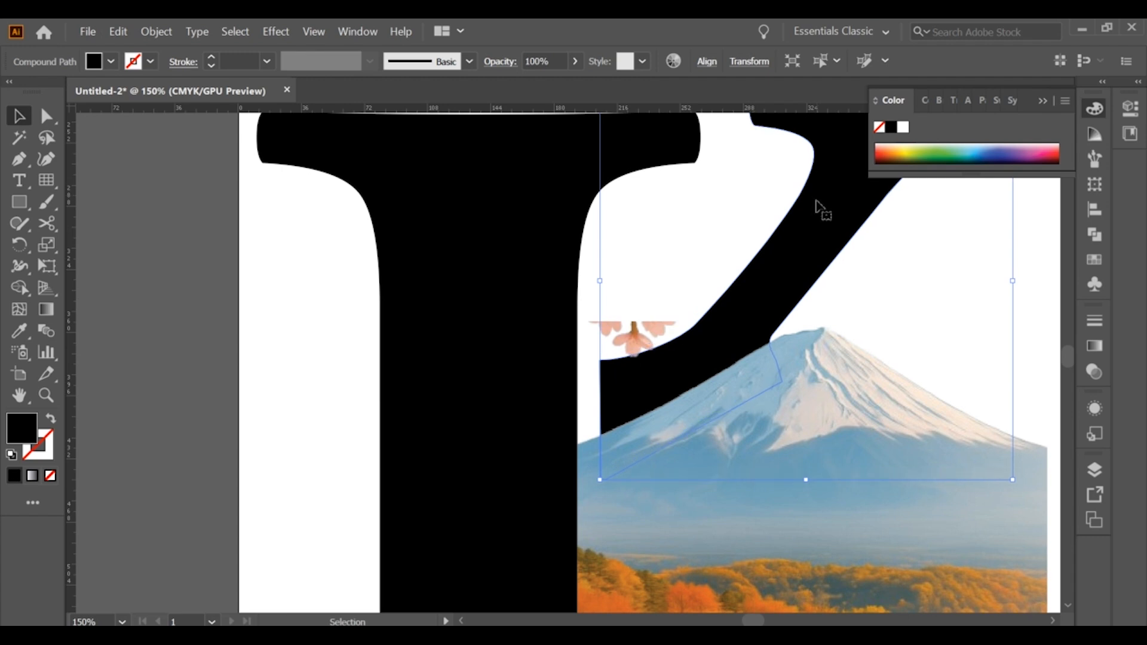
scroll(815, 209, down, 3)
drag(673, 312, 695, 308)
scroll(579, 418, up, 2)
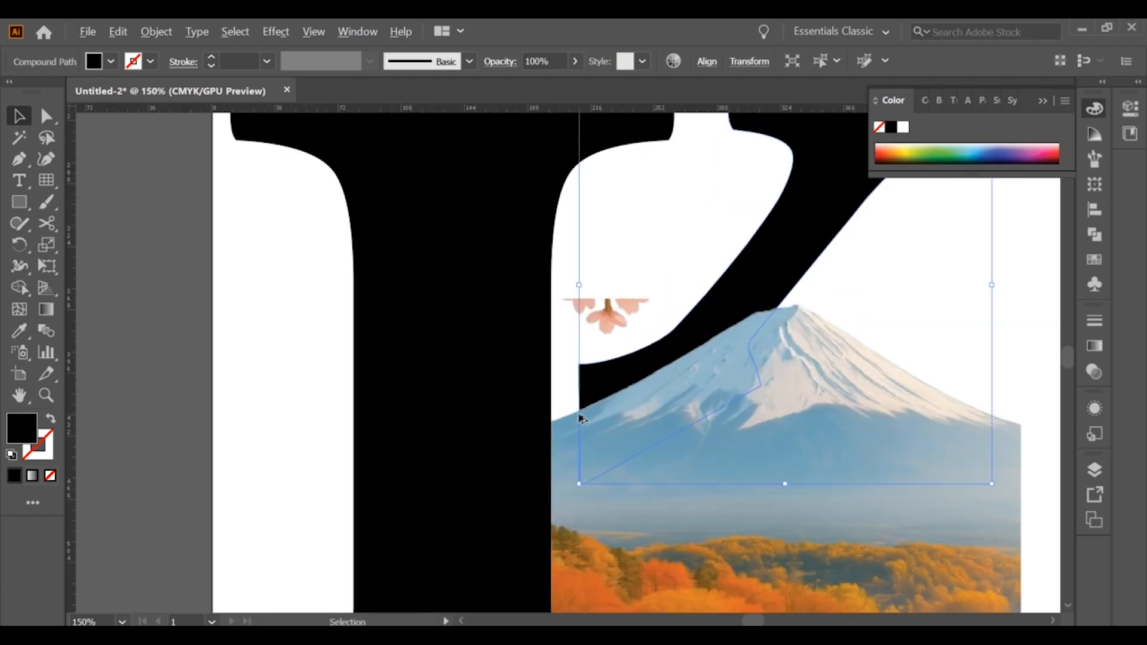
Pull the upper-left anchor of the arm's lower end downward to make the tip thinner along the slope
scroll(579, 417, down, 1)
click(47, 118)
scroll(598, 432, up, 2)
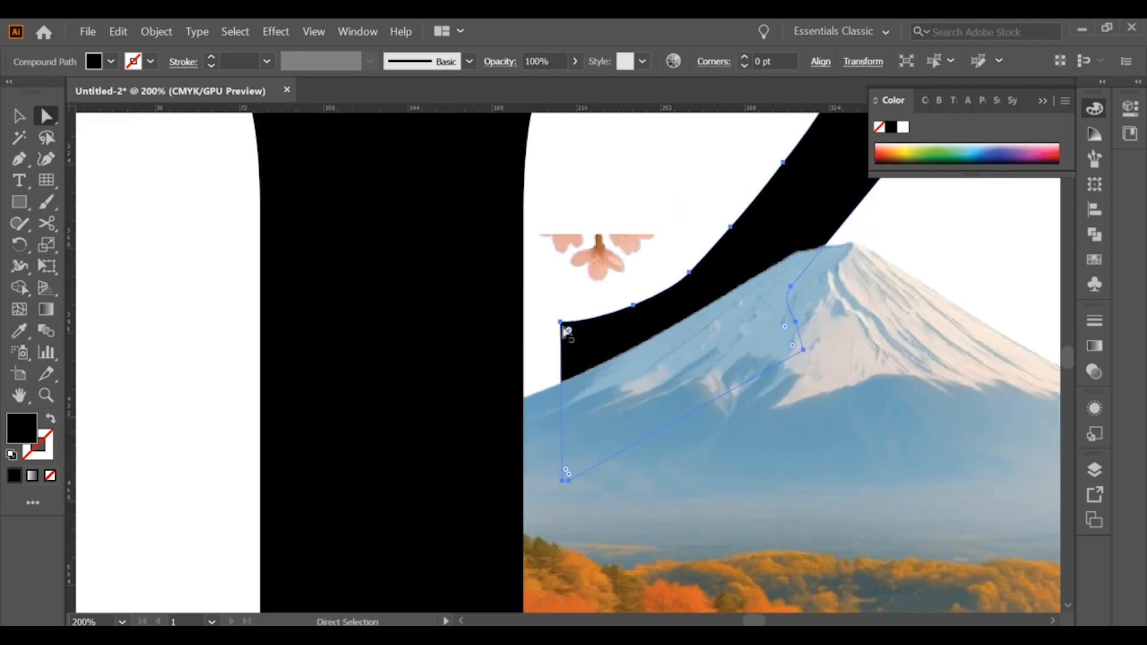
drag(562, 328, 561, 359)
scroll(564, 335, down, 1)
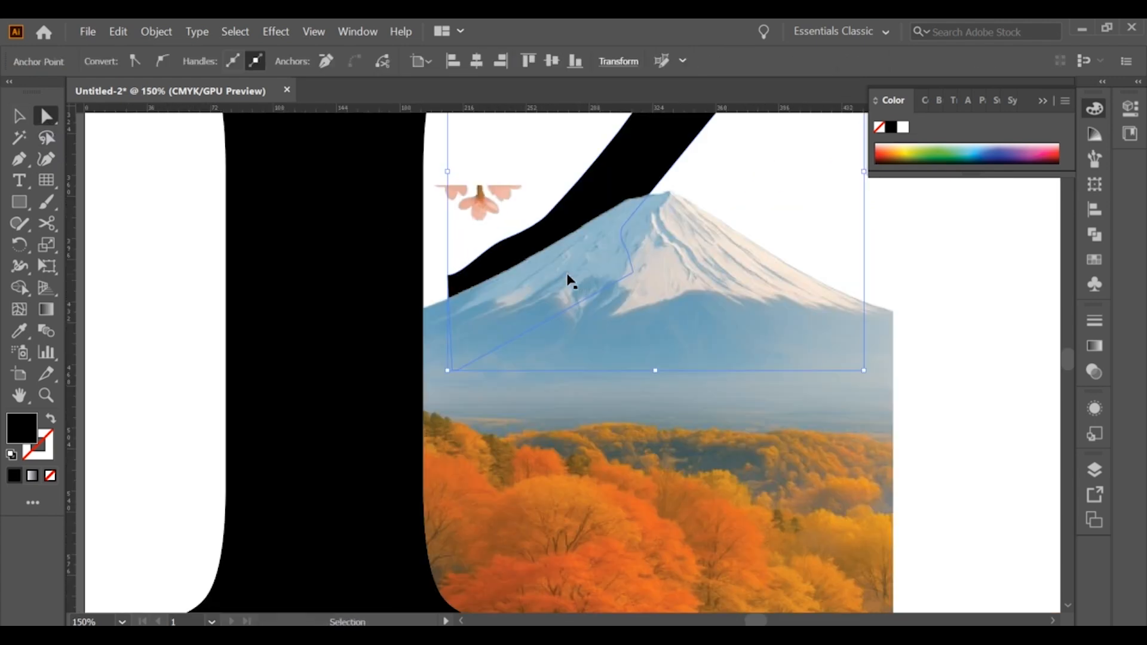
Round the arm's lower-left tip and the adjoining edge with the Smooth tool
mouse_move(19, 224)
mouse_down()
mouse_move(112, 246)
mouse_move(105, 266)
mouse_up()
drag(490, 266, 522, 228)
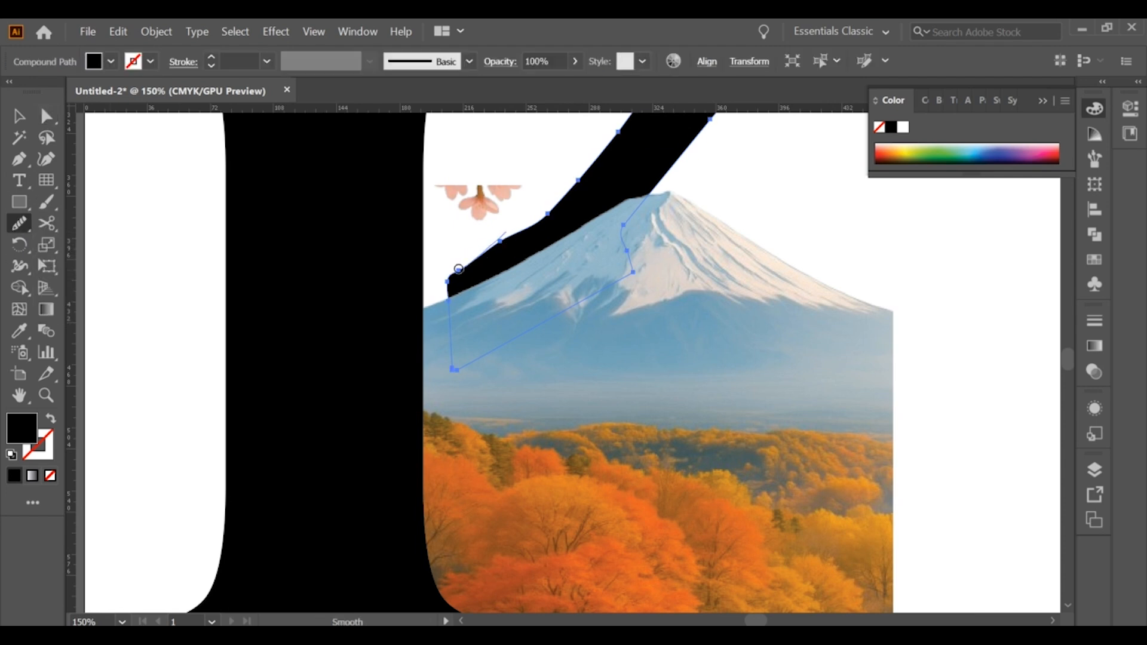
click(22, 118)
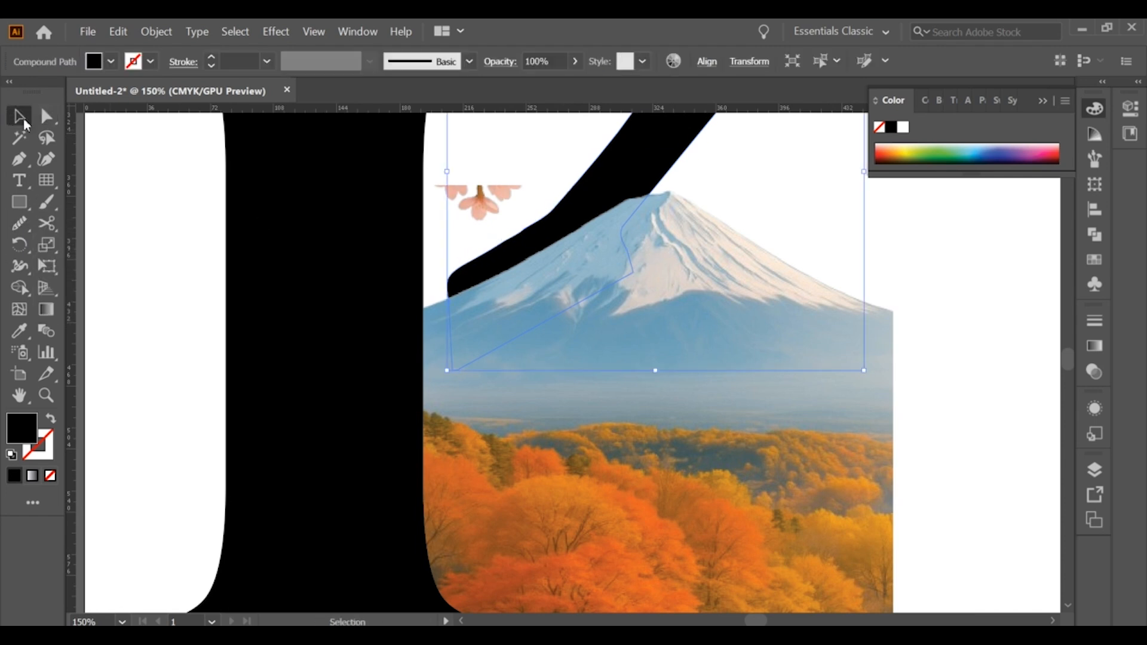
click(209, 238)
Place the lower leg over the forest in the landscape's bottom-right area and enlarge it slightly to meet the bottom edge
scroll(221, 241, down, 3)
drag(303, 248, 414, 321)
scroll(437, 357, up, 1)
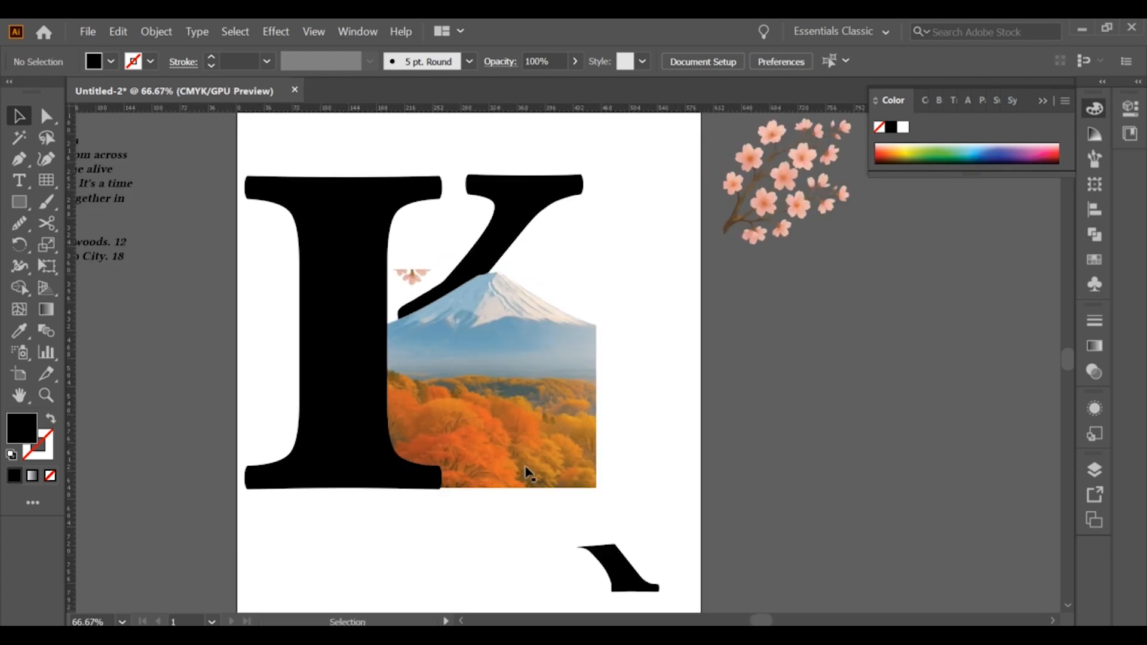
drag(533, 475, 520, 455)
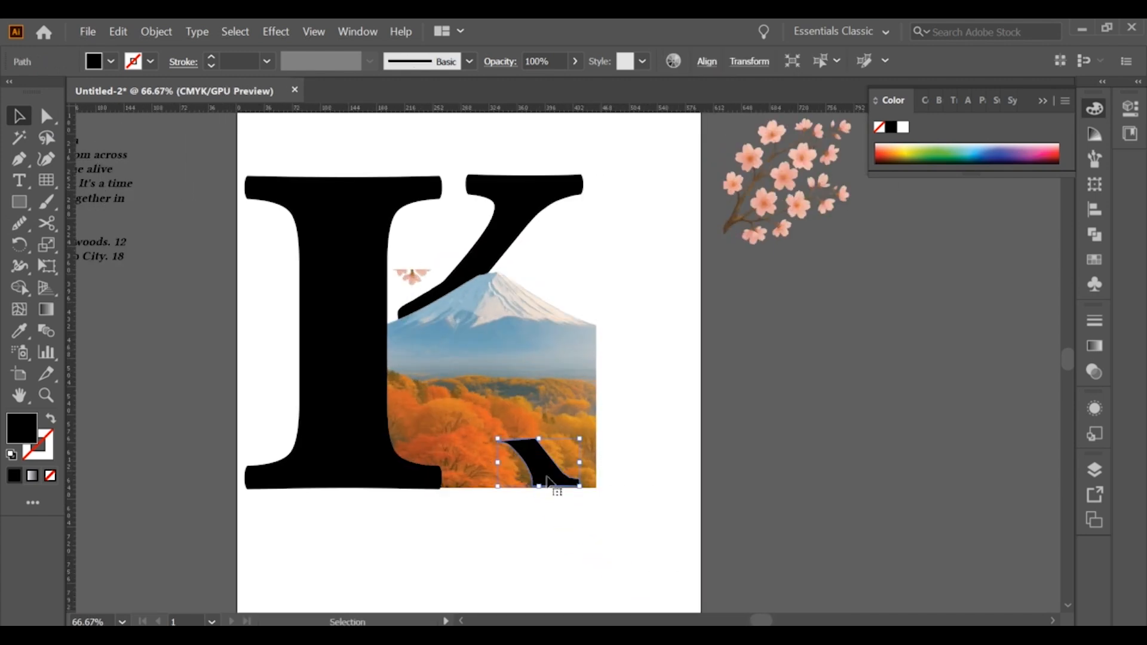
scroll(542, 507, up, 2)
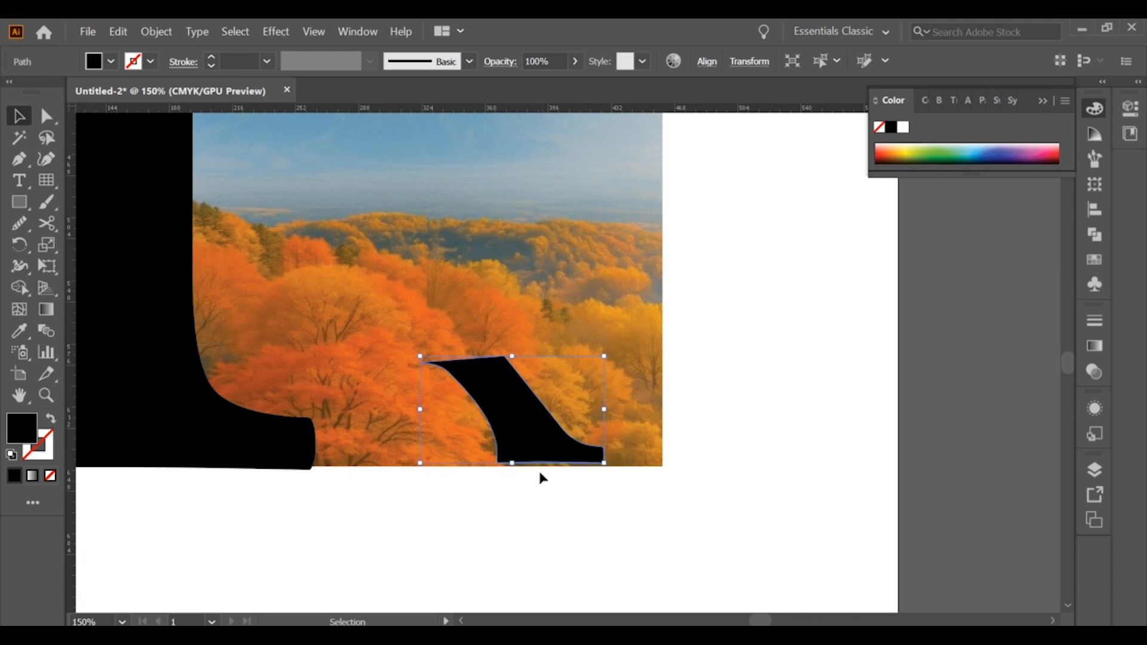
mouse_move(602, 465)
mouse_down()
mouse_move(607, 476)
mouse_move(610, 468)
mouse_up()
click(577, 503)
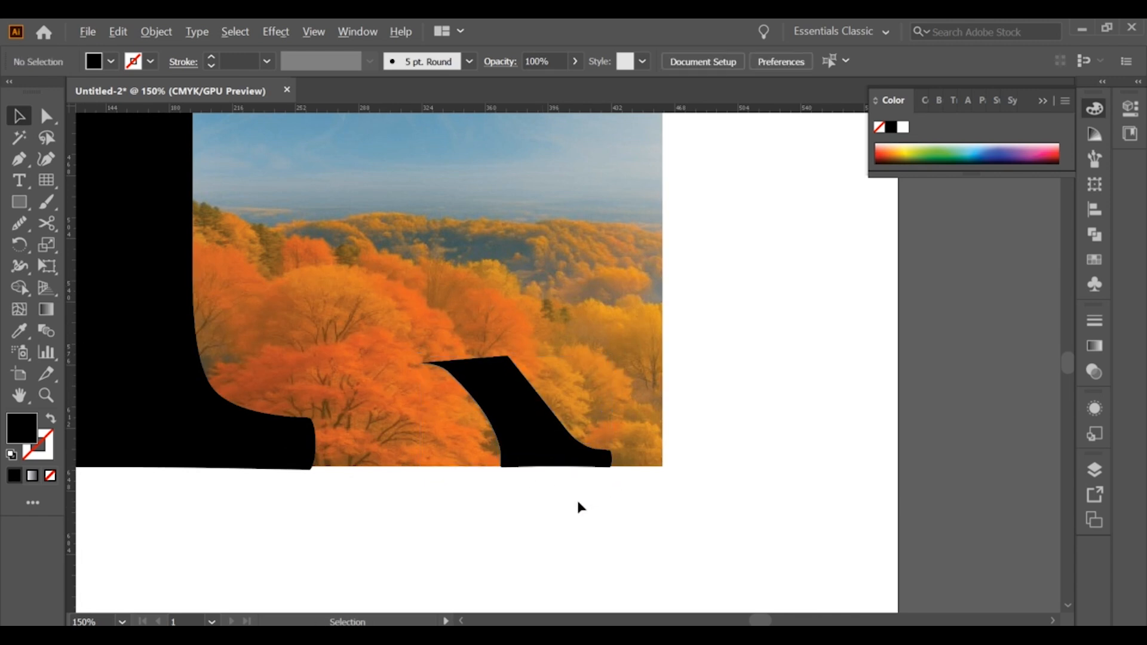
Scale up the lower leg until its foot reaches the landscape's right edge and its top reaches the forest line
scroll(577, 505, down, 4)
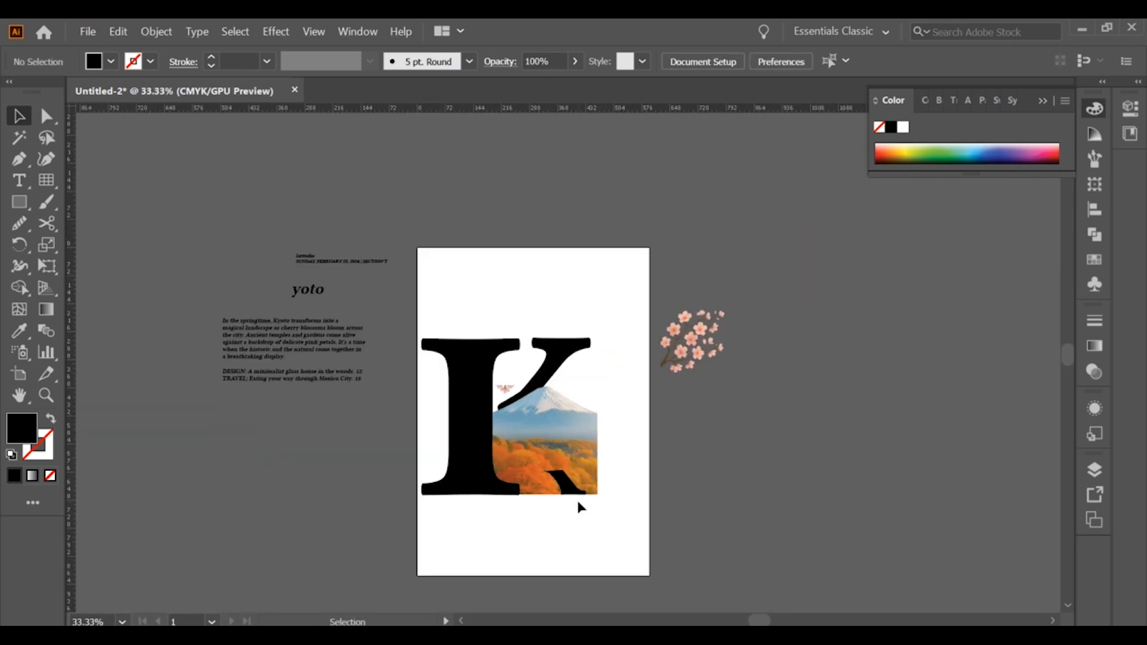
click(620, 554)
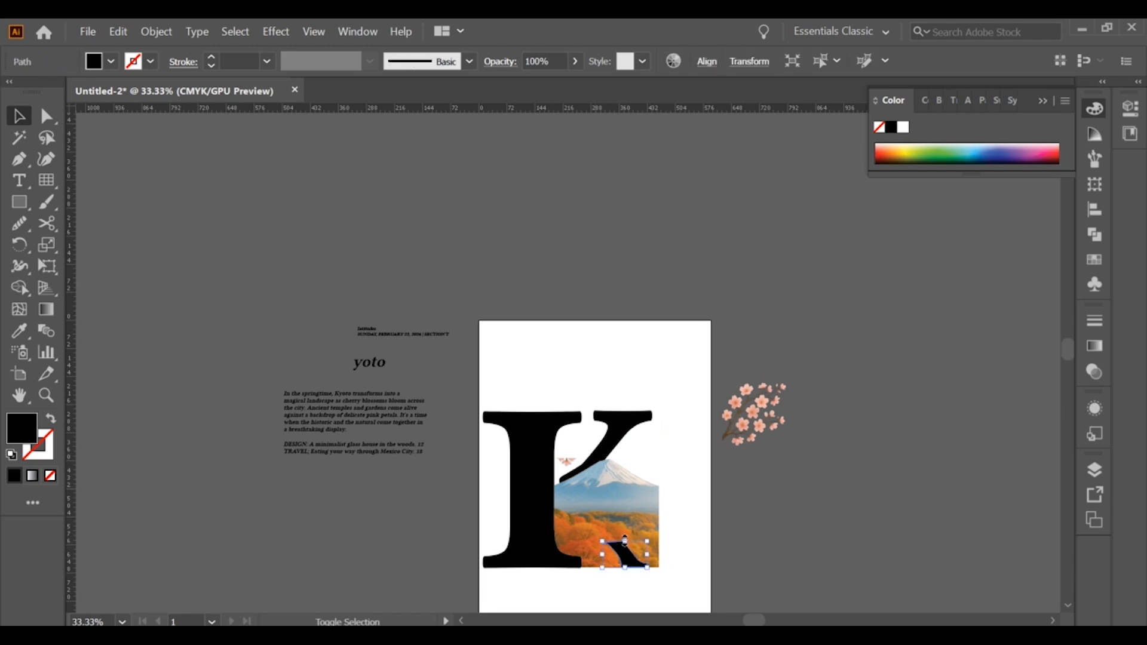
scroll(641, 572, up, 2)
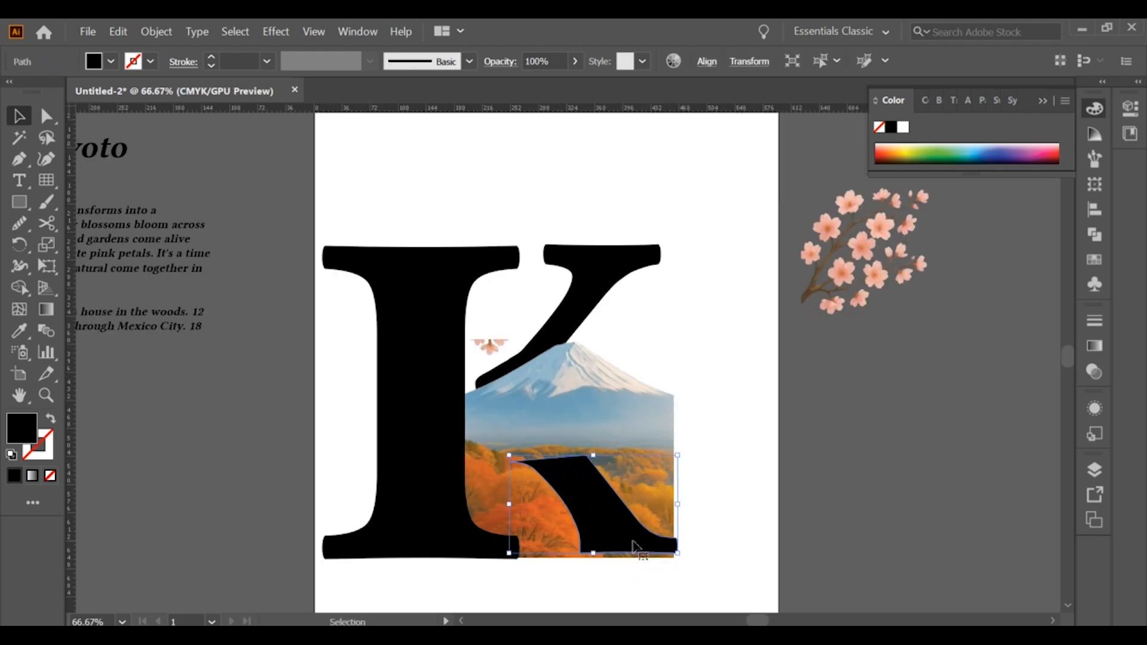
scroll(637, 557, up, 1)
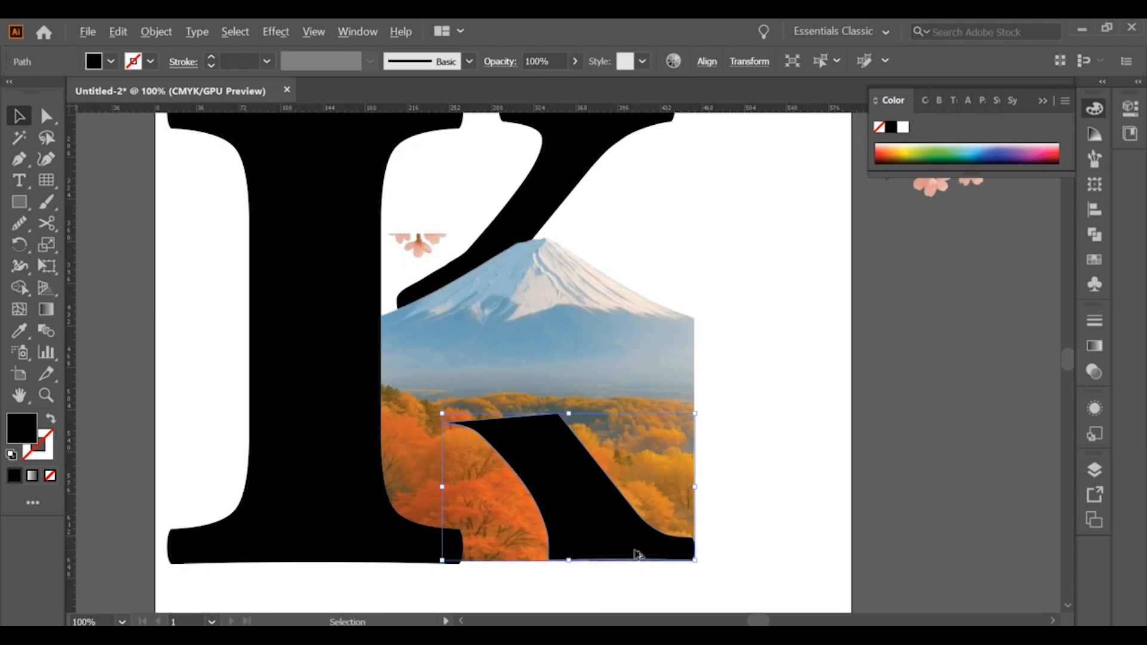
click(792, 492)
Place the dark purple sample square at the top of the artboard and recolor the K's stem with its fill
scroll(793, 493, down, 1)
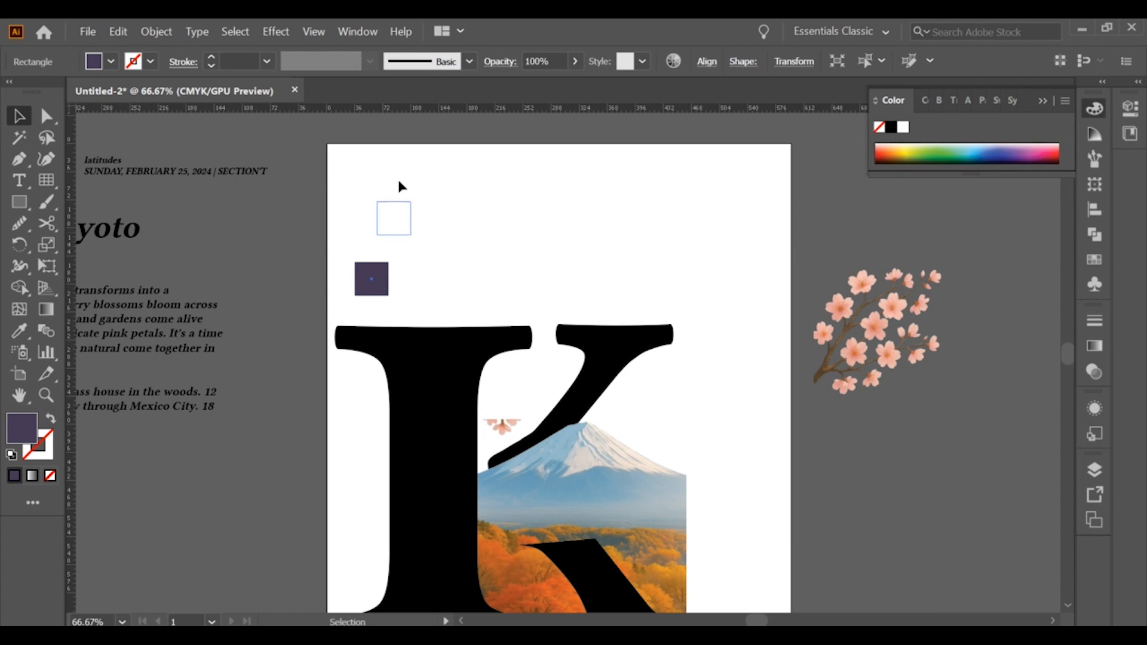
scroll(396, 177, down, 1)
drag(456, 343, 456, 302)
click(454, 350)
drag(454, 353, 453, 442)
click(25, 332)
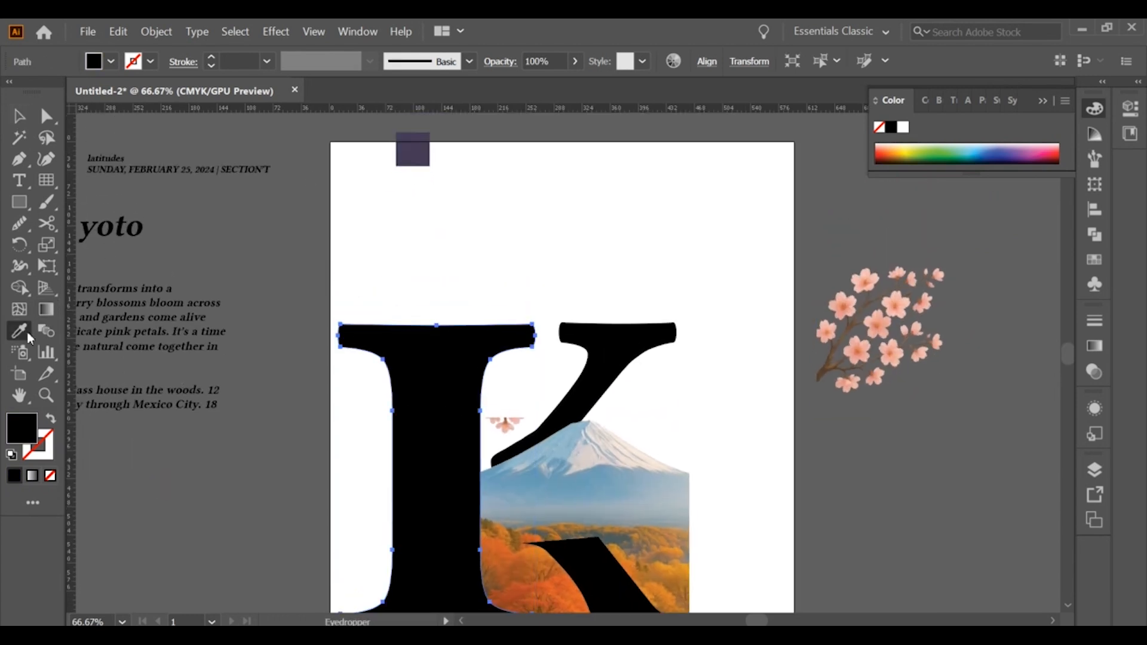
click(402, 148)
Recolor the upper arm and the lower leg with the same dark purple as the stem
click(21, 117)
drag(303, 198, 321, 148)
click(618, 299)
scroll(632, 522, down, 1)
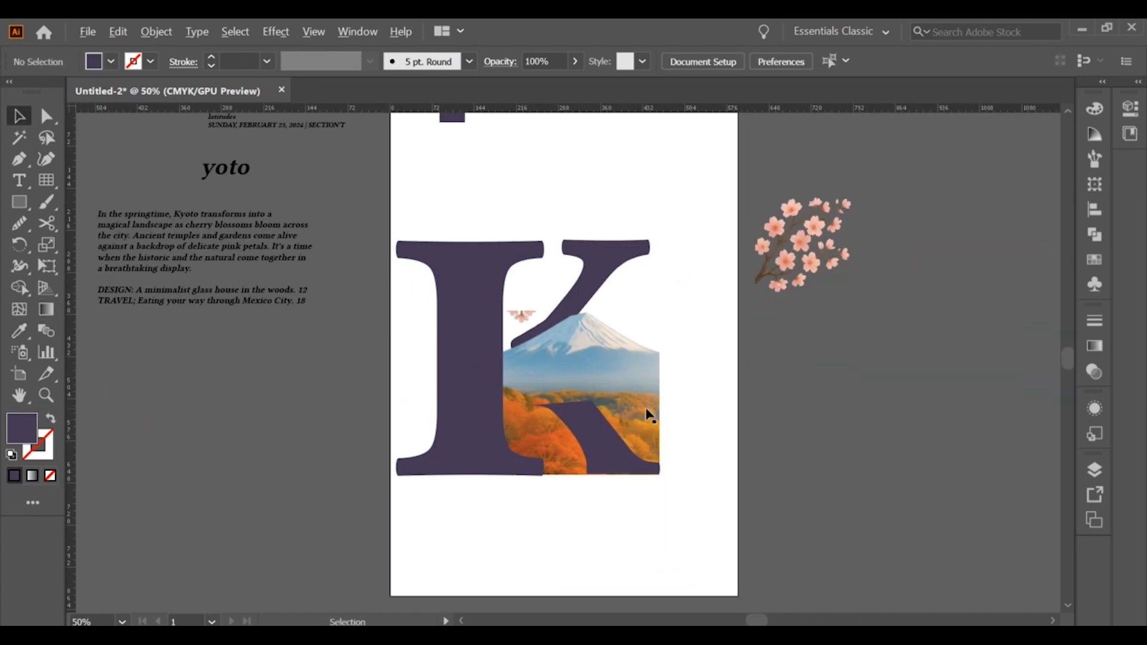
scroll(622, 285, up, 1)
click(592, 494)
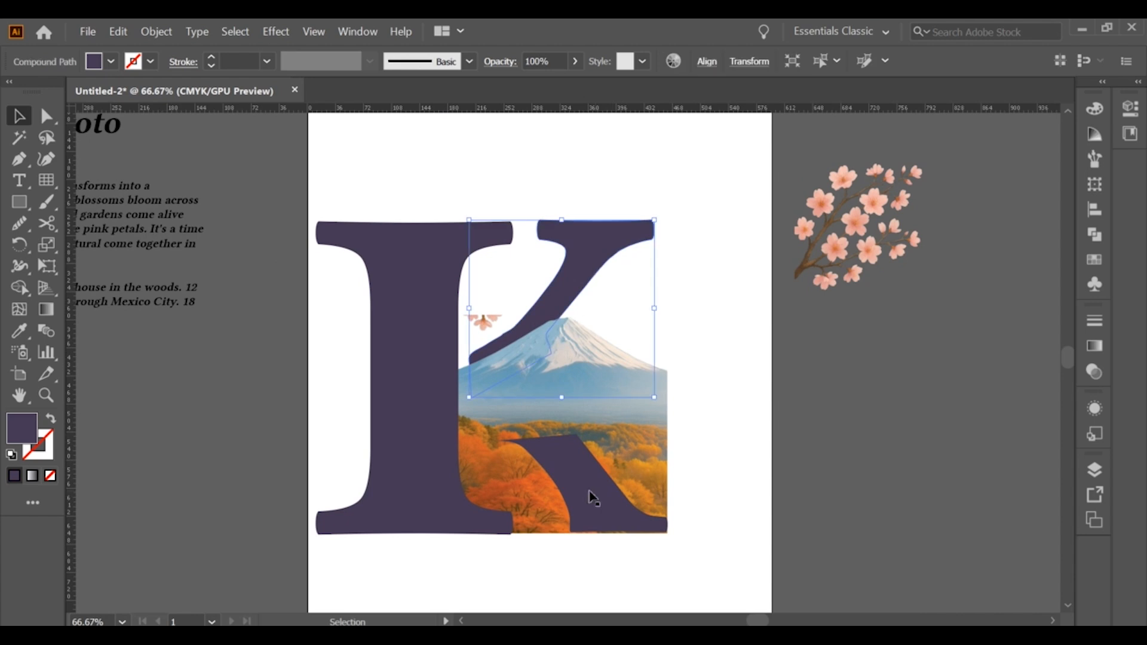
scroll(619, 538, up, 3)
scroll(626, 525, down, 4)
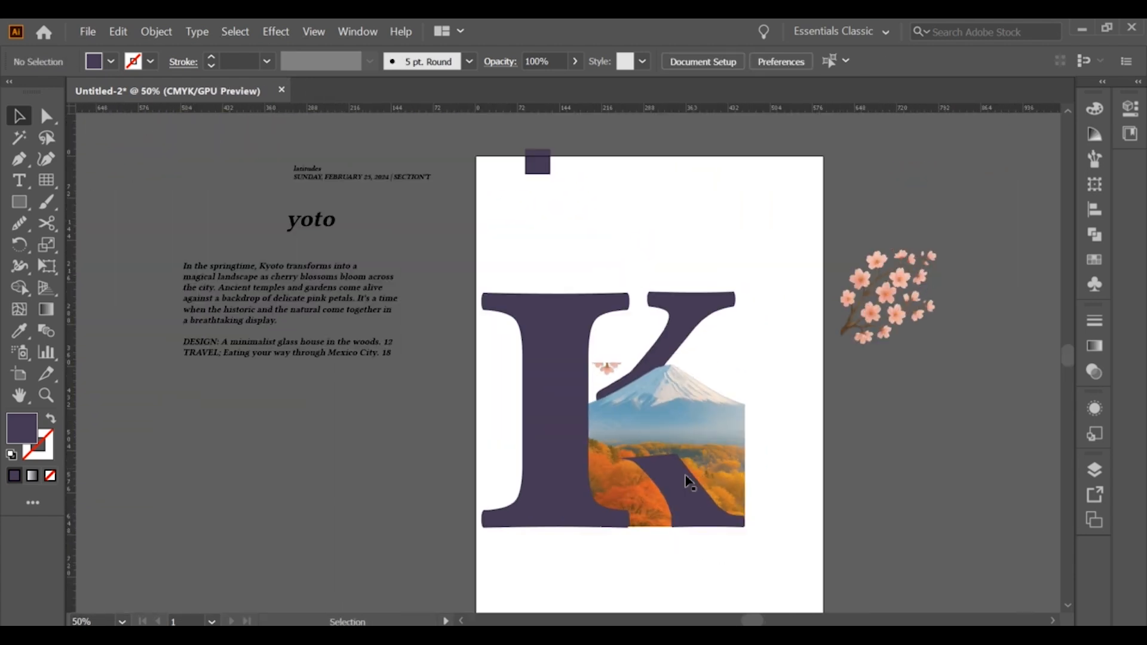
Fill the lower leg with a linear white-to-purple gradient, sampling the end stop's color from the stem
click(684, 474)
click(1095, 346)
click(968, 449)
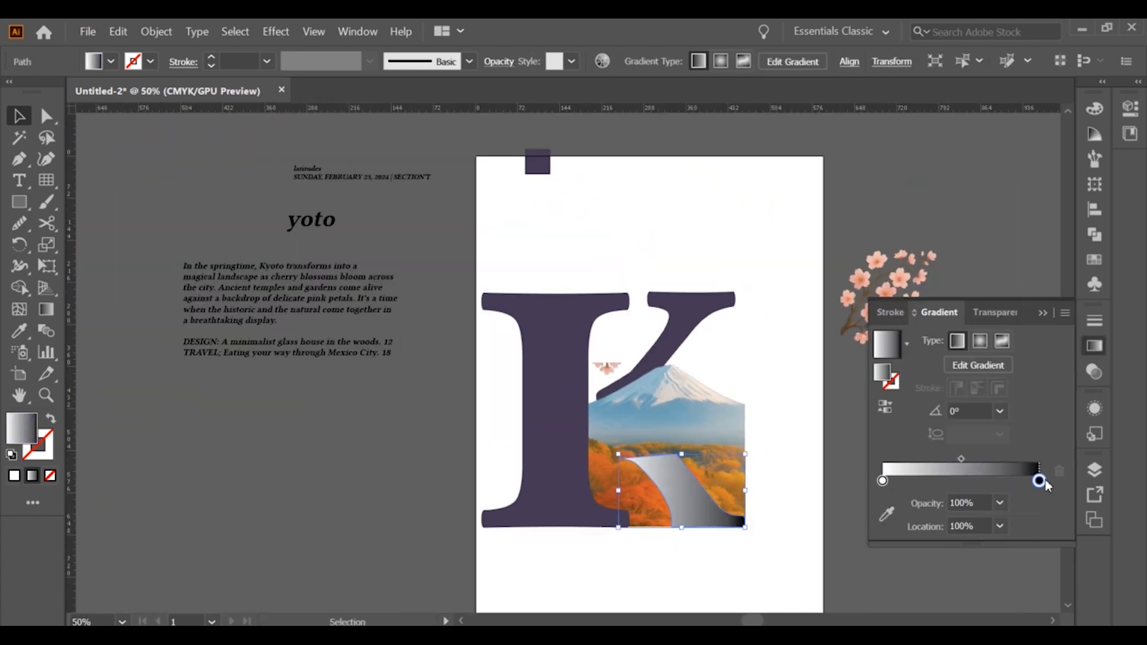
click(886, 514)
click(568, 389)
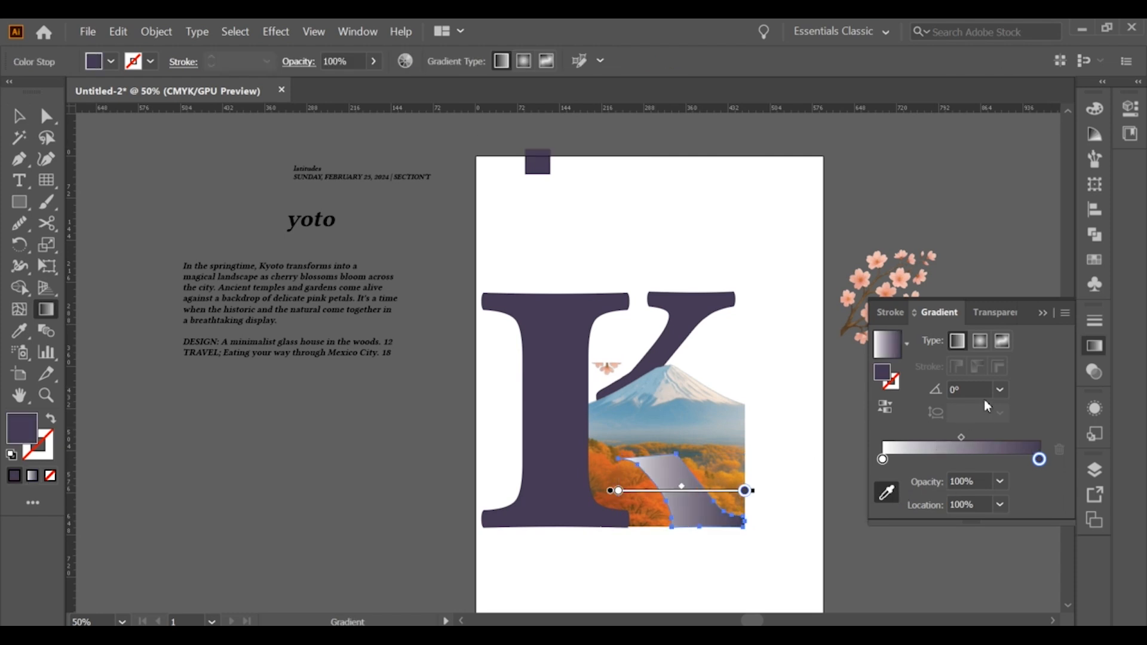
Try the leg gradient's purple stop at 10% opacity and restore it to 100%
click(885, 408)
click(884, 408)
click(1000, 482)
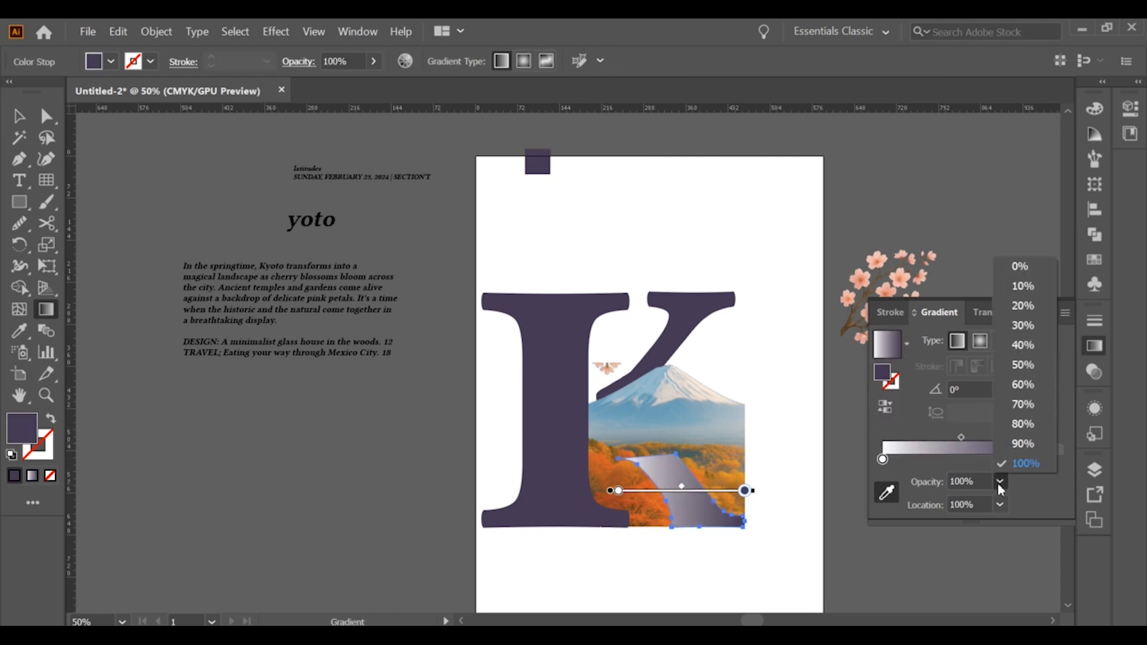
click(1023, 287)
click(1000, 482)
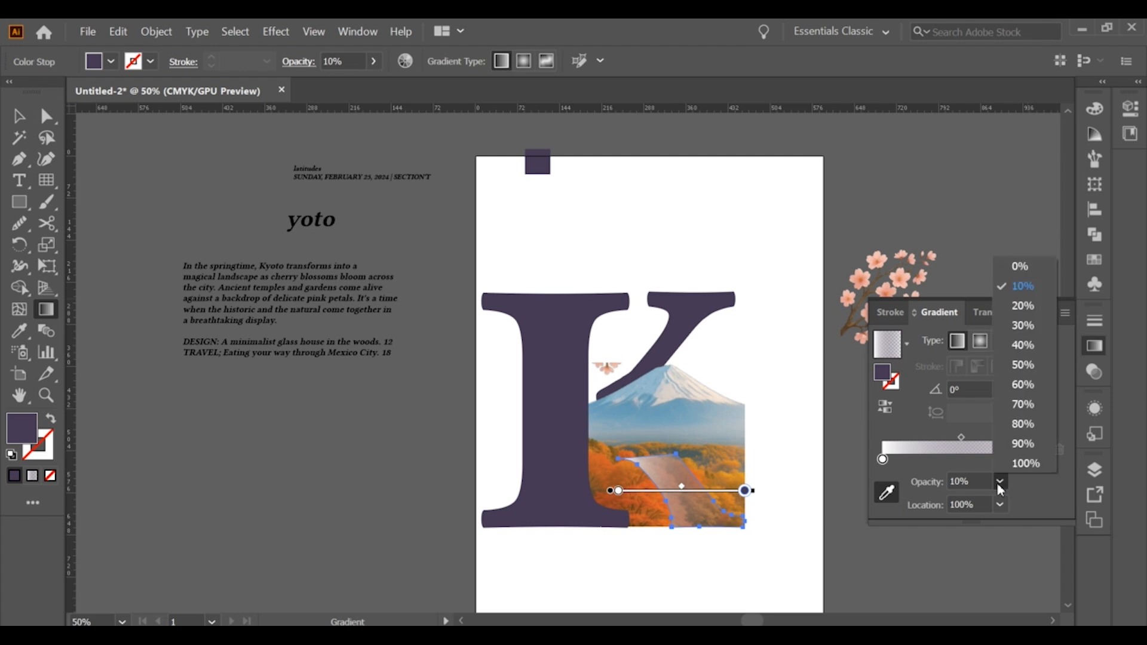
click(1024, 461)
Adjust the opacity of the leg gradient's white stop through 30%, 70% and 80%, settling on 90%
click(882, 459)
click(1000, 481)
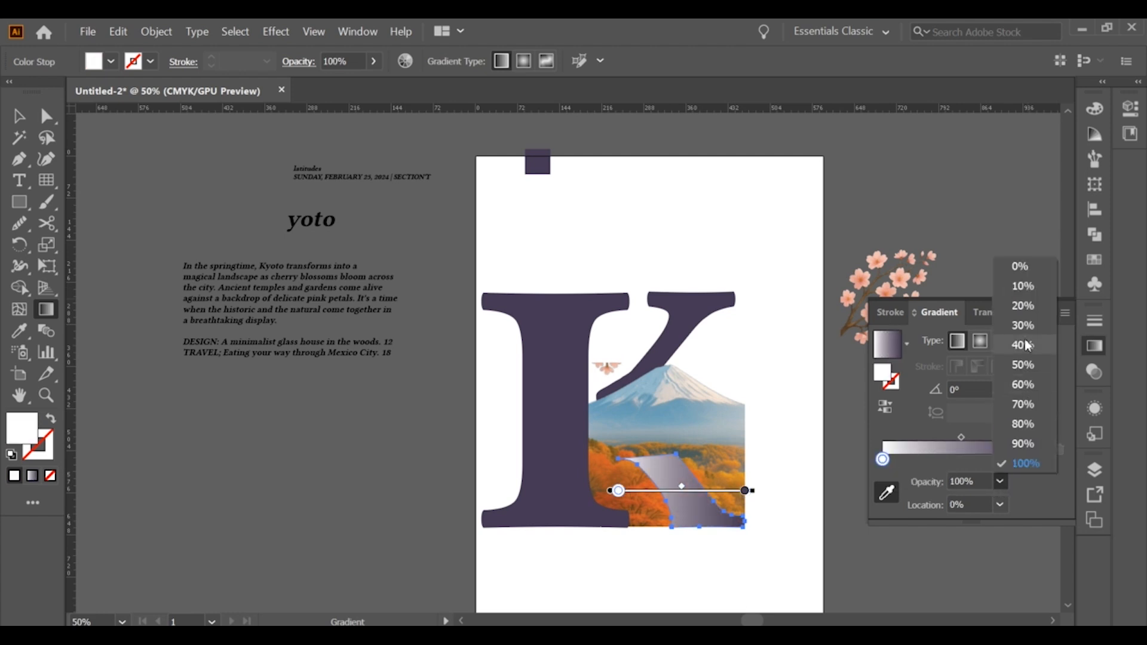
click(1024, 325)
click(999, 481)
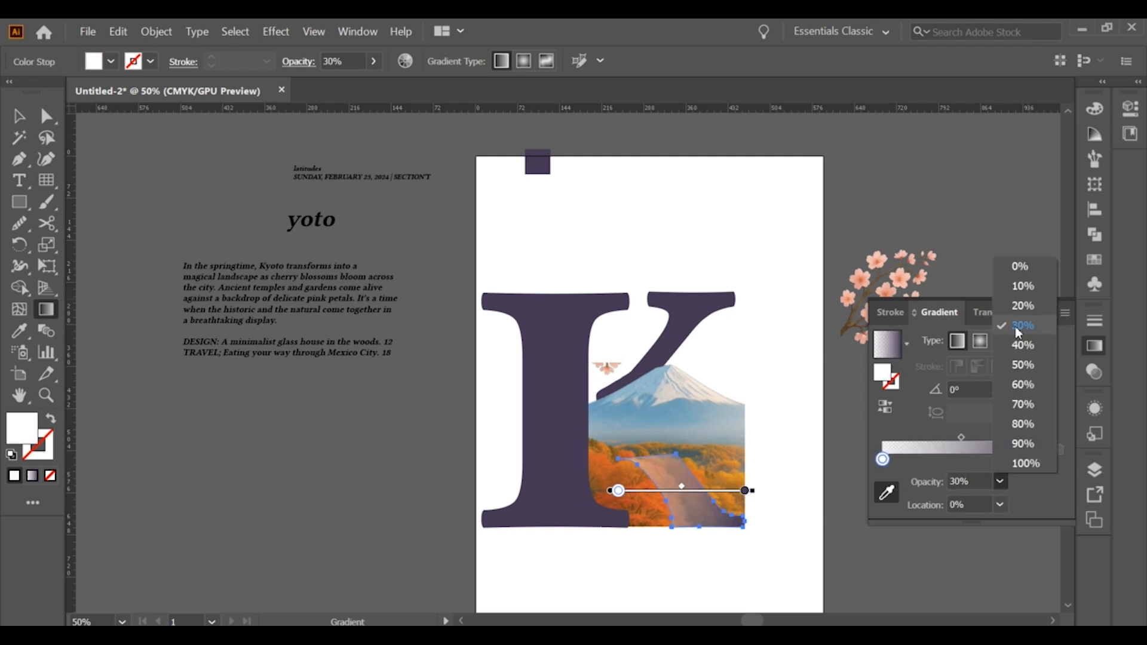
click(1021, 404)
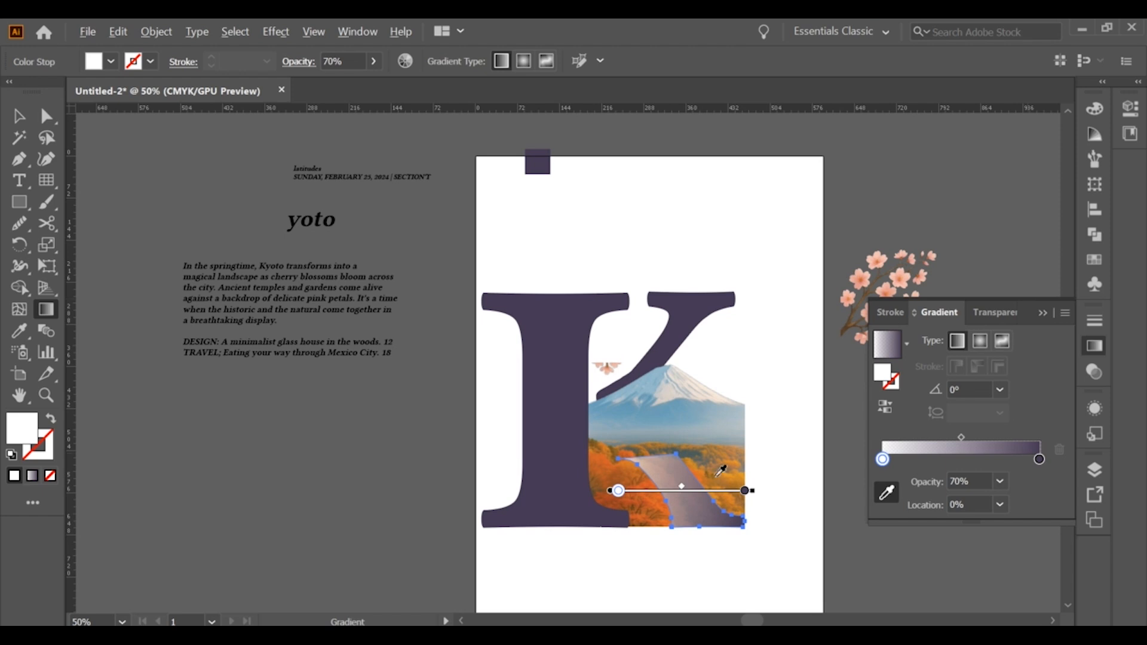
key(ctrl+plus)
click(1000, 482)
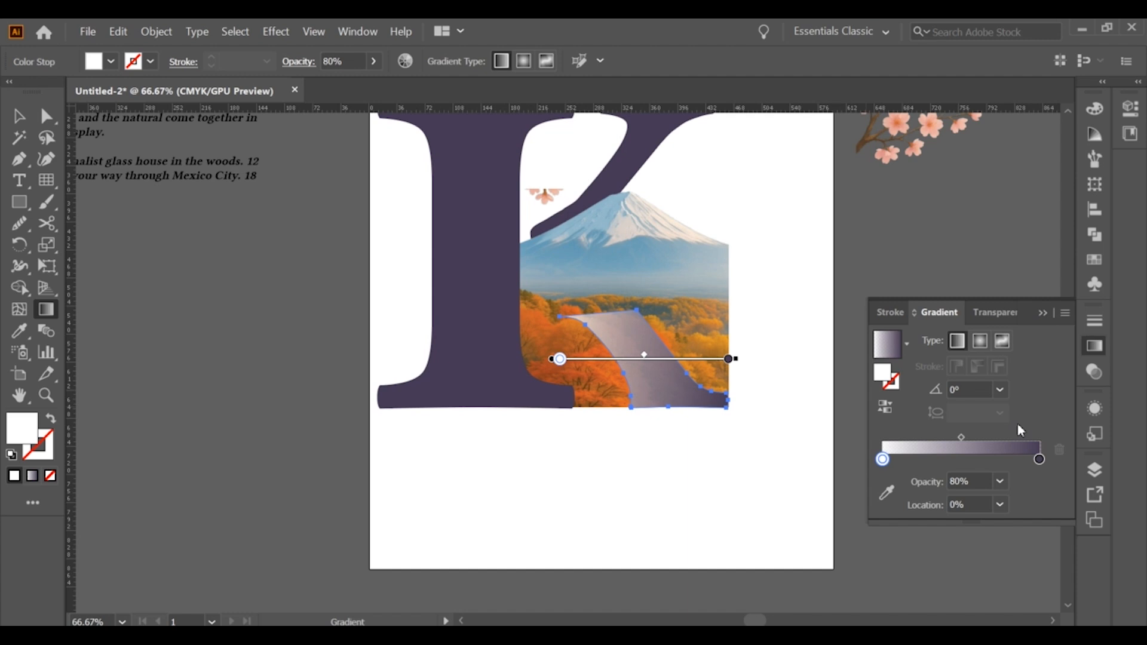
drag(614, 310, 672, 394)
click(20, 116)
click(756, 264)
scroll(756, 267, down, 2)
scroll(722, 341, up, 2)
scroll(692, 389, down, 3)
scroll(710, 397, up, 2)
drag(634, 337, 463, 366)
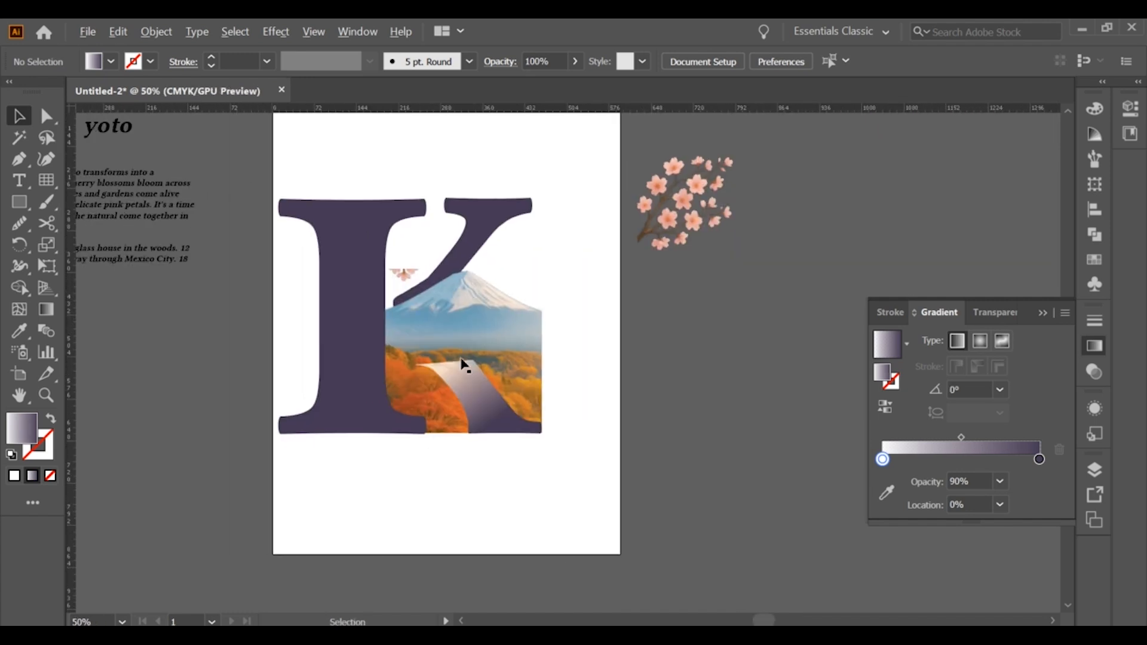
Shift the leg's linear gradient up toward the leg's upper end with the Gradient tool, keeping its angle
scroll(465, 366, up, 2)
scroll(466, 367, down, 1)
click(466, 367)
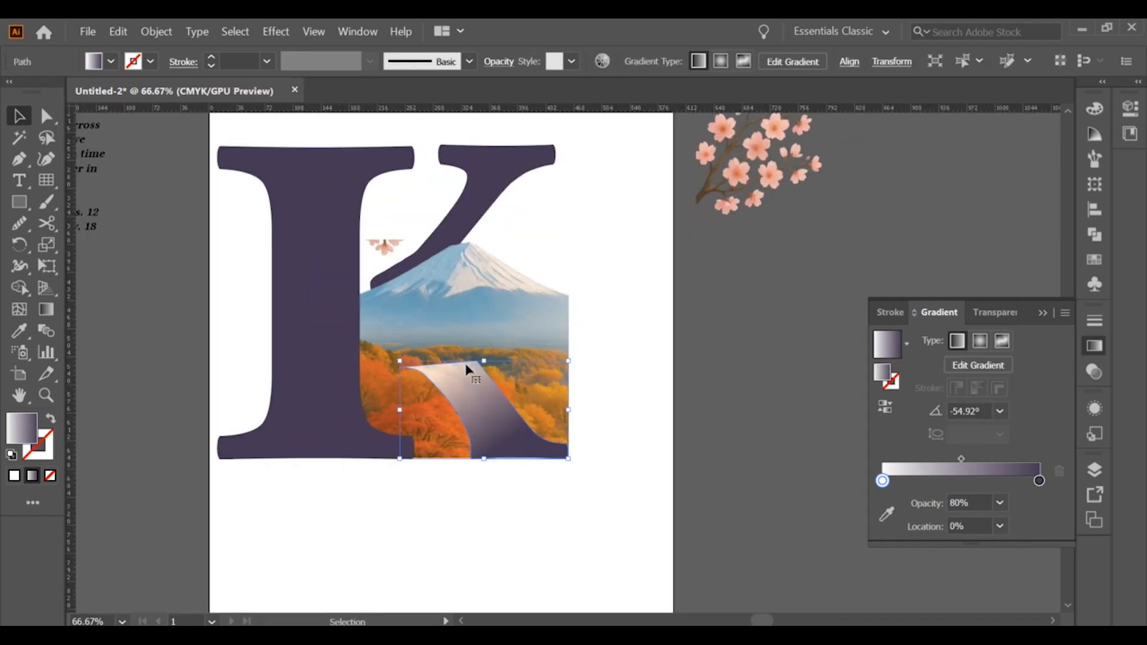
click(46, 309)
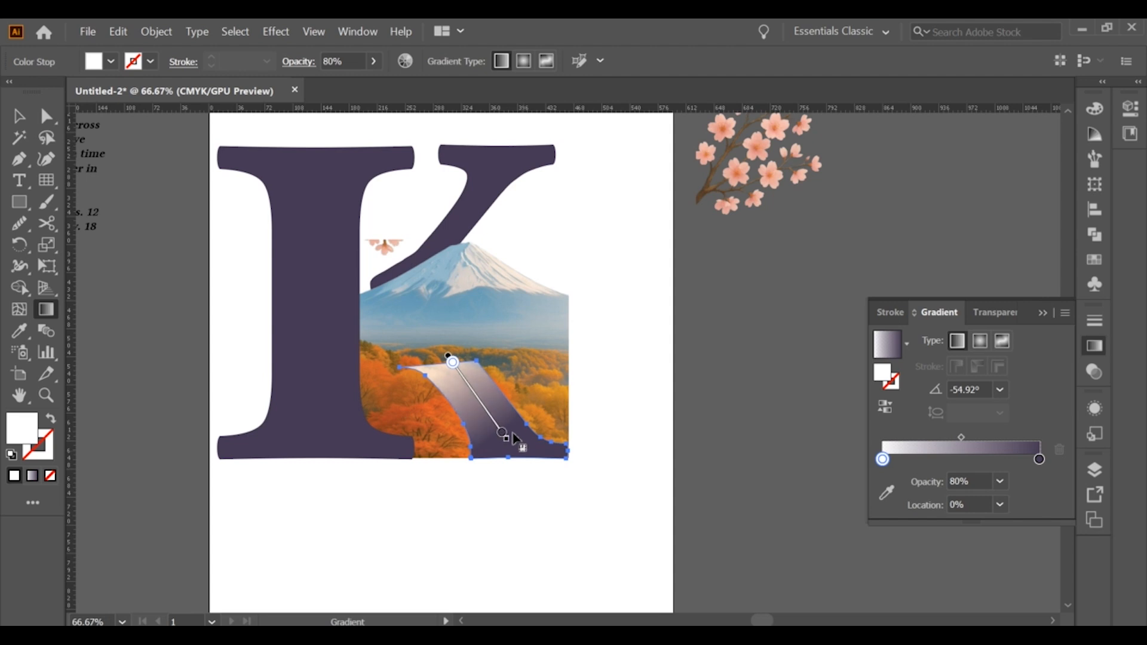
drag(492, 420, 461, 375)
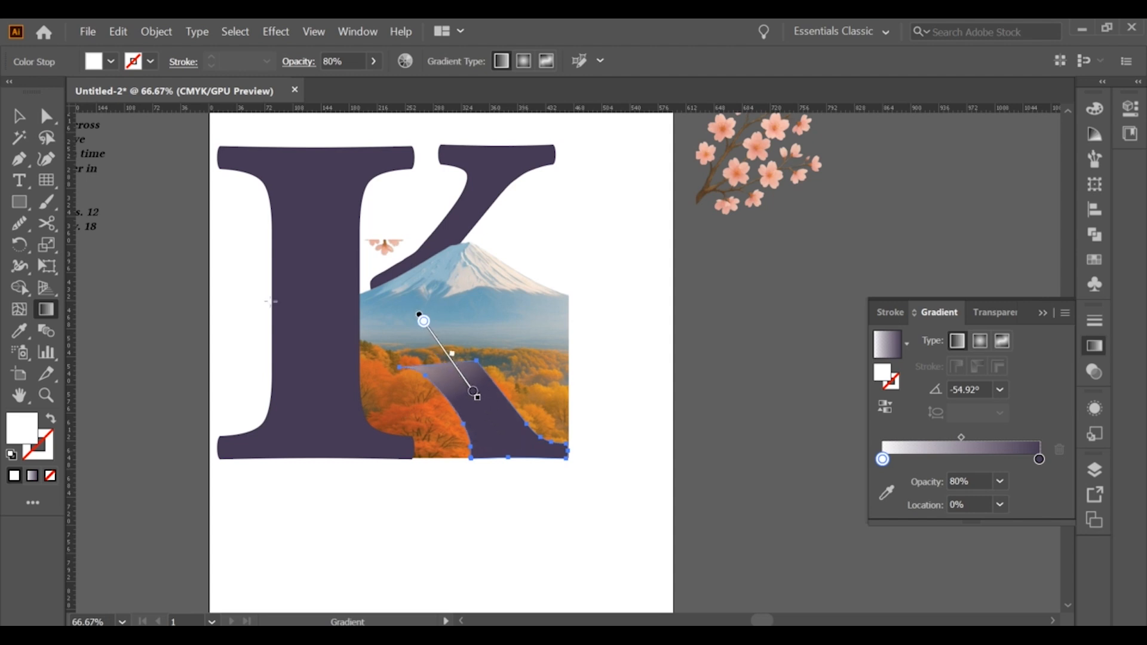
click(20, 117)
click(209, 204)
Move the springtime paragraph onto the poster below the K, and shift the K higher and closer to the page center
scroll(256, 228, down, 2)
drag(259, 229, 422, 336)
drag(266, 296, 513, 458)
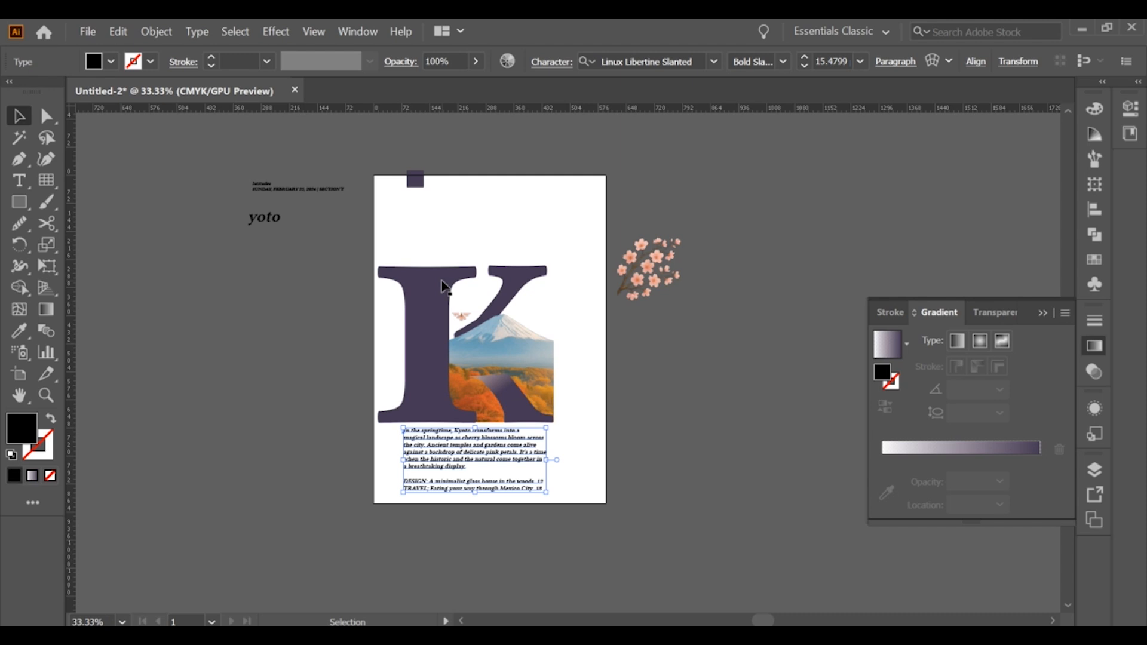
scroll(536, 407, down, 1)
drag(514, 354, 524, 322)
click(611, 415)
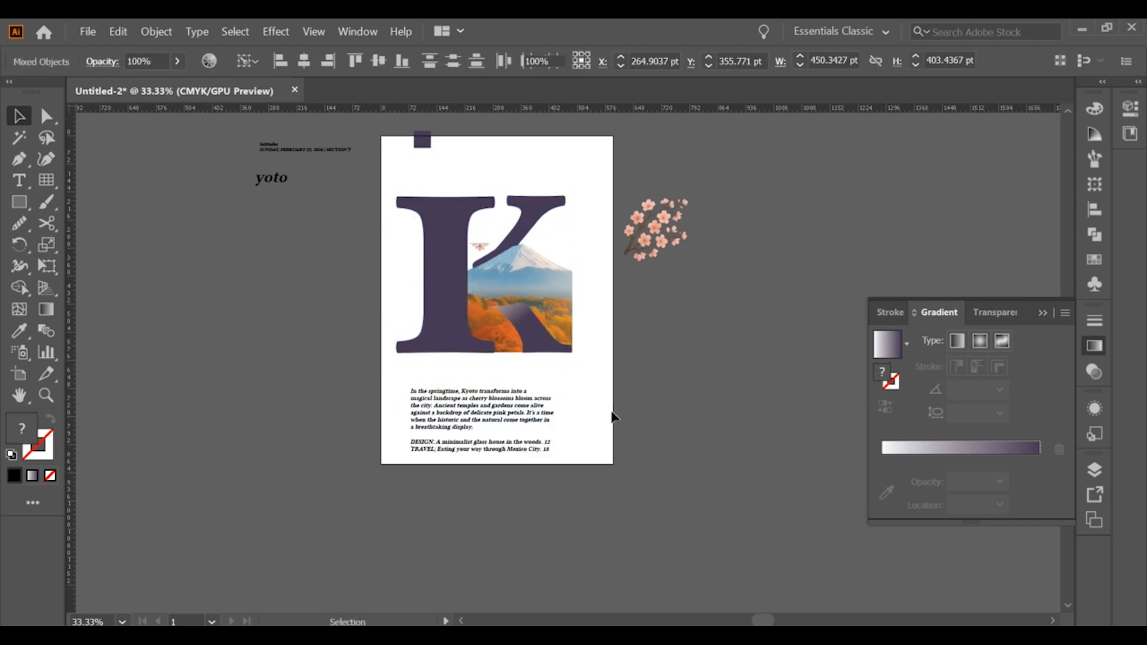
Enlarge the paragraph to about 21 pt beneath the K and set its font style to Slanted
drag(523, 426, 592, 467)
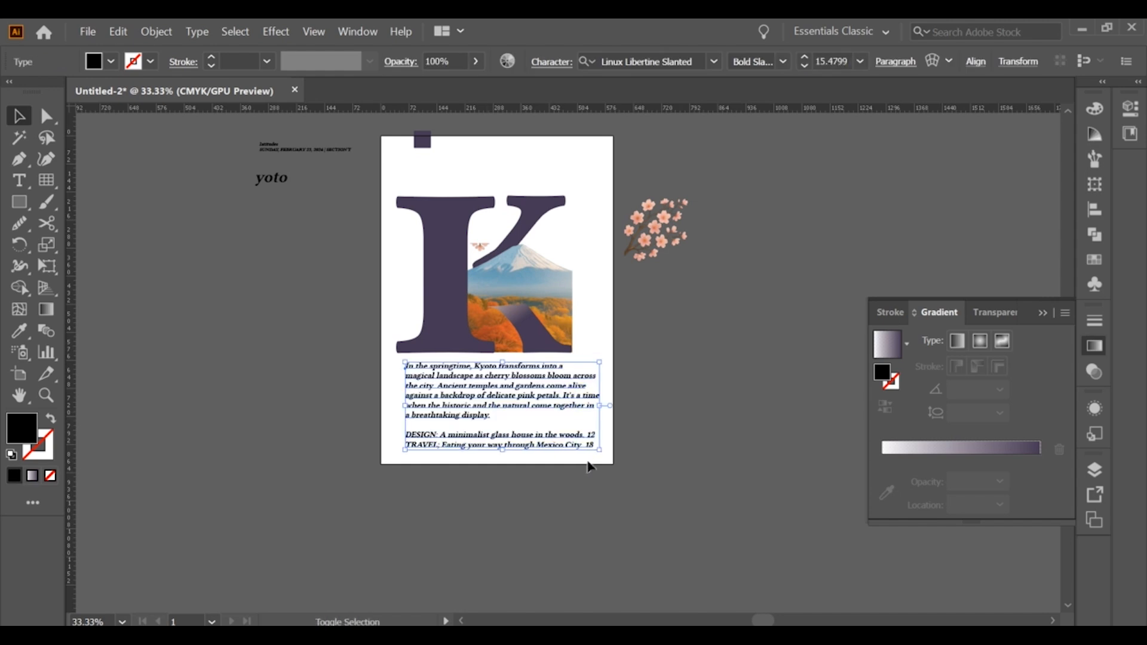
click(783, 62)
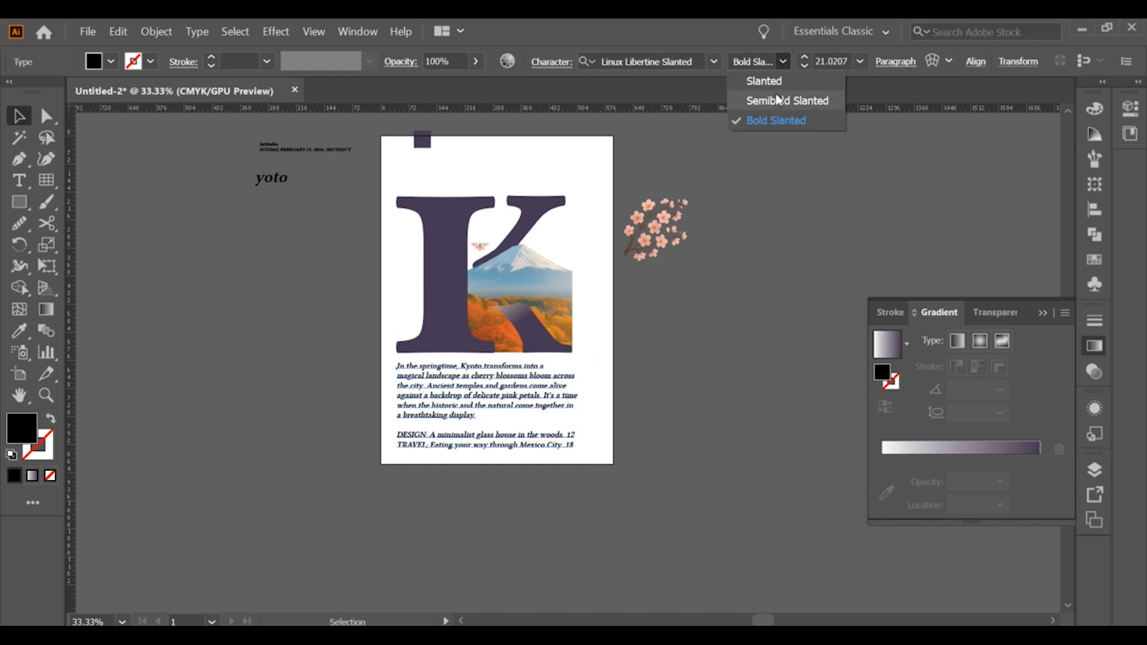
click(759, 79)
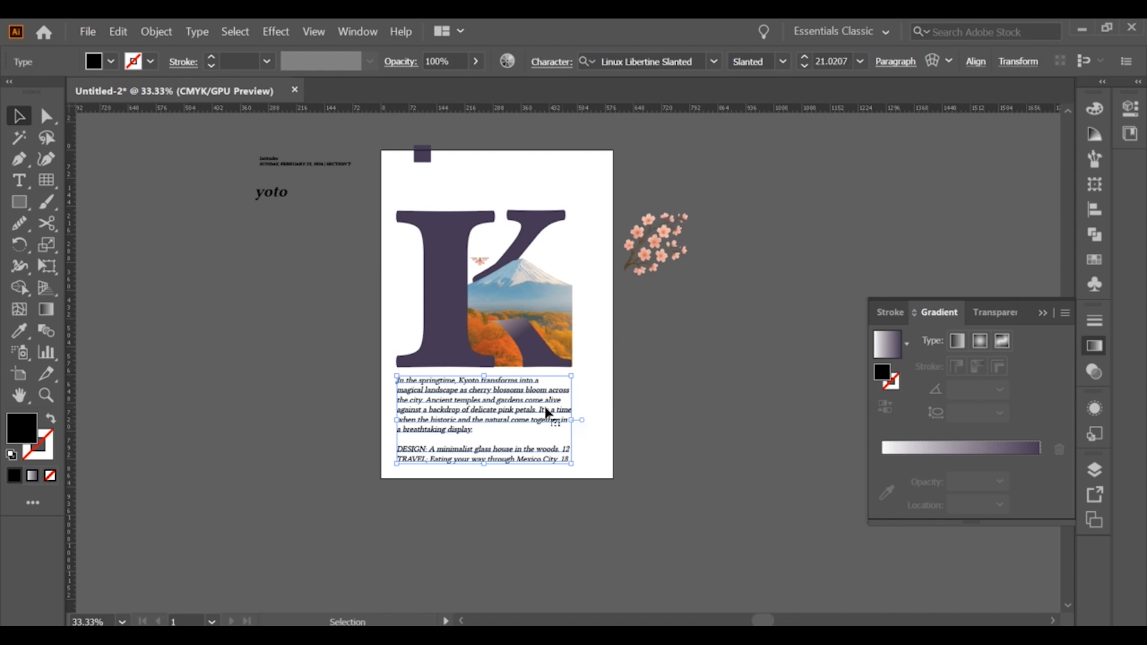
click(601, 420)
scroll(263, 241, up, 1)
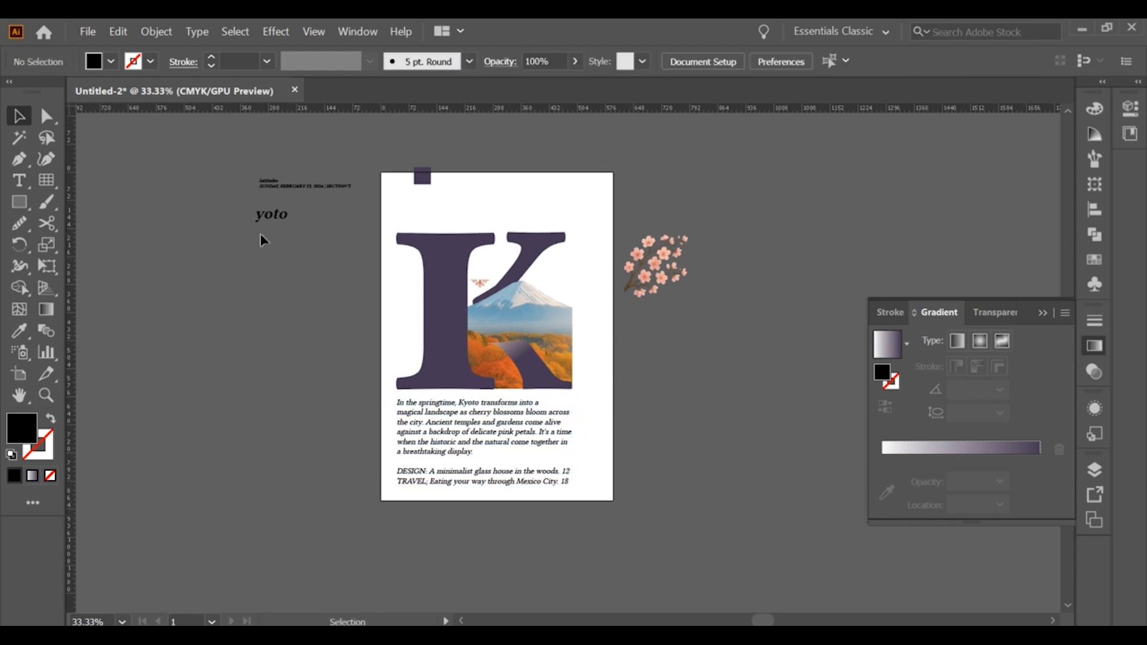
Enlarge the "yoto" text to about 197 pt beside the poster and change its wording to "voto"
drag(608, 335, 775, 427)
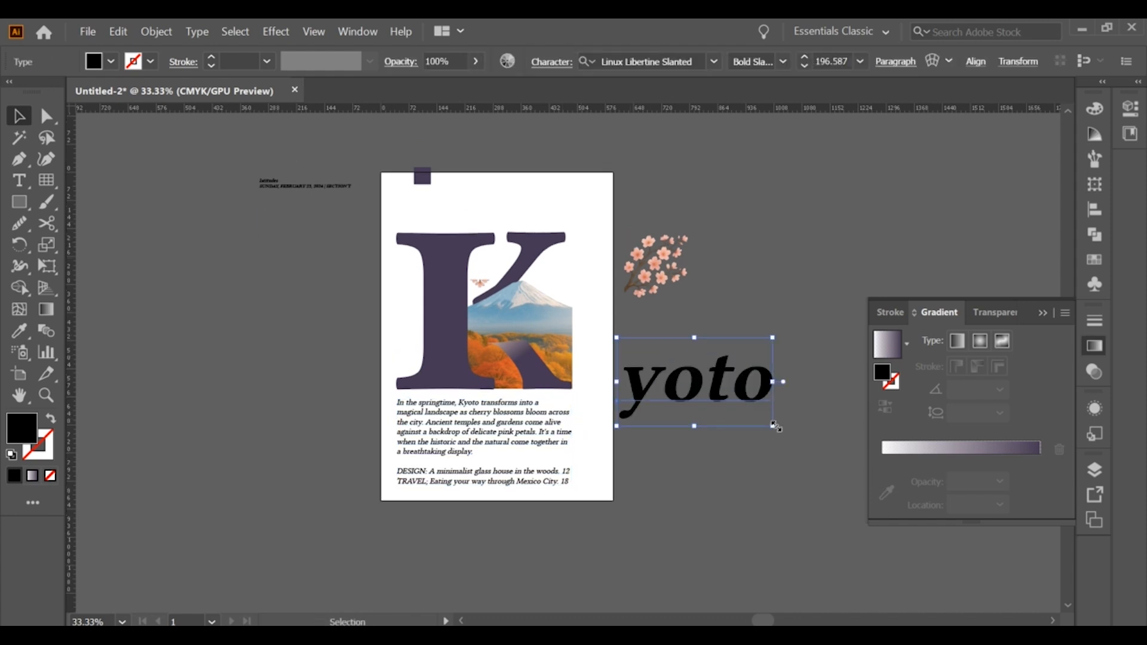
double_click(654, 376)
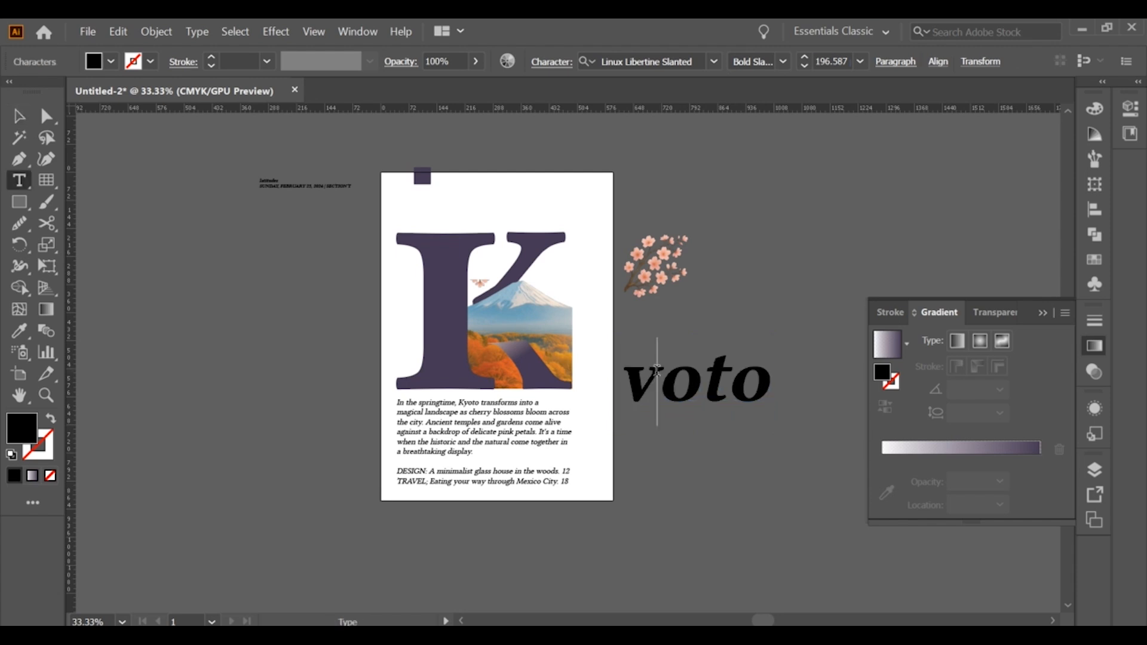
key(Escape)
Rotate the "voto" text to read downward and bring it to the front over the landscape's right edge
drag(770, 441, 620, 463)
drag(704, 374, 590, 339)
drag(581, 271, 580, 322)
drag(578, 374, 571, 358)
right_click(571, 357)
mouse_move(633, 286)
click(845, 286)
Scale the vertical "voto" text down to about 111 pt and fit it beside the K's lower leg
scroll(586, 381, up, 2)
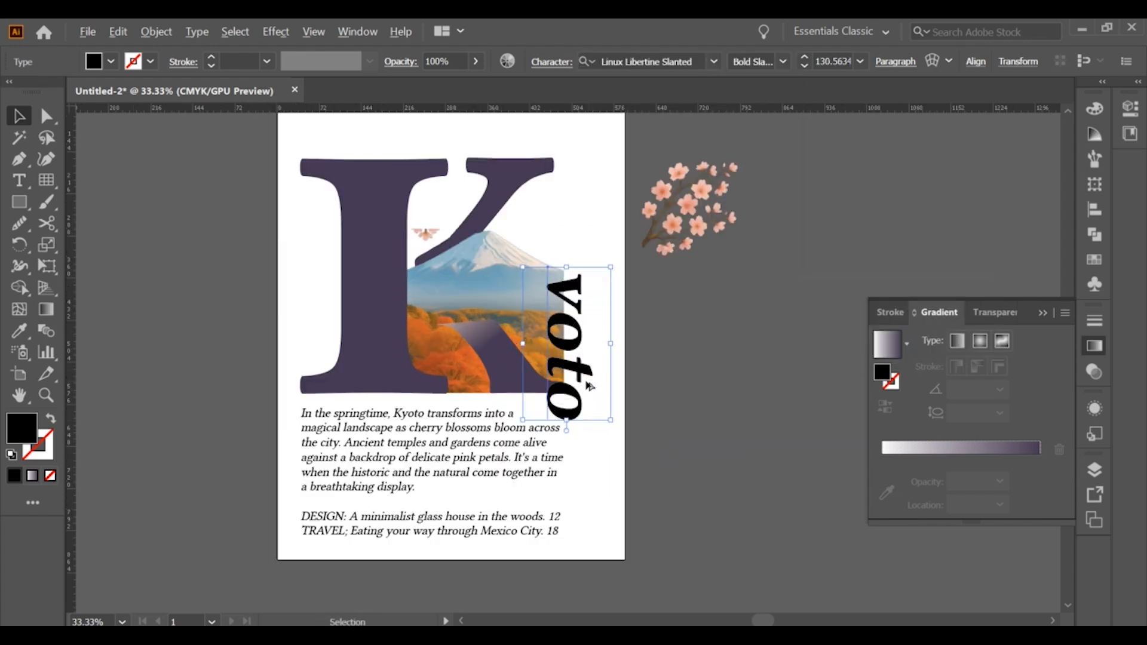
drag(557, 215, 557, 245)
drag(556, 305, 570, 288)
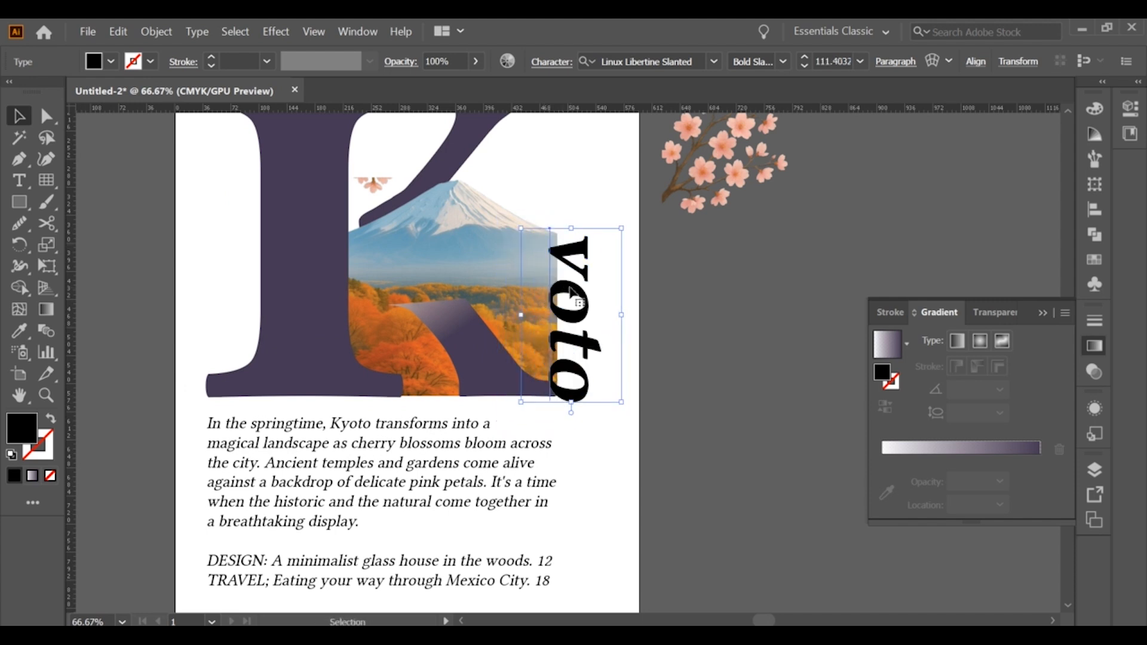
Convert "voto" to outlines and color it with the dark purple sampled from the stem
right_click(589, 286)
click(609, 389)
key(i)
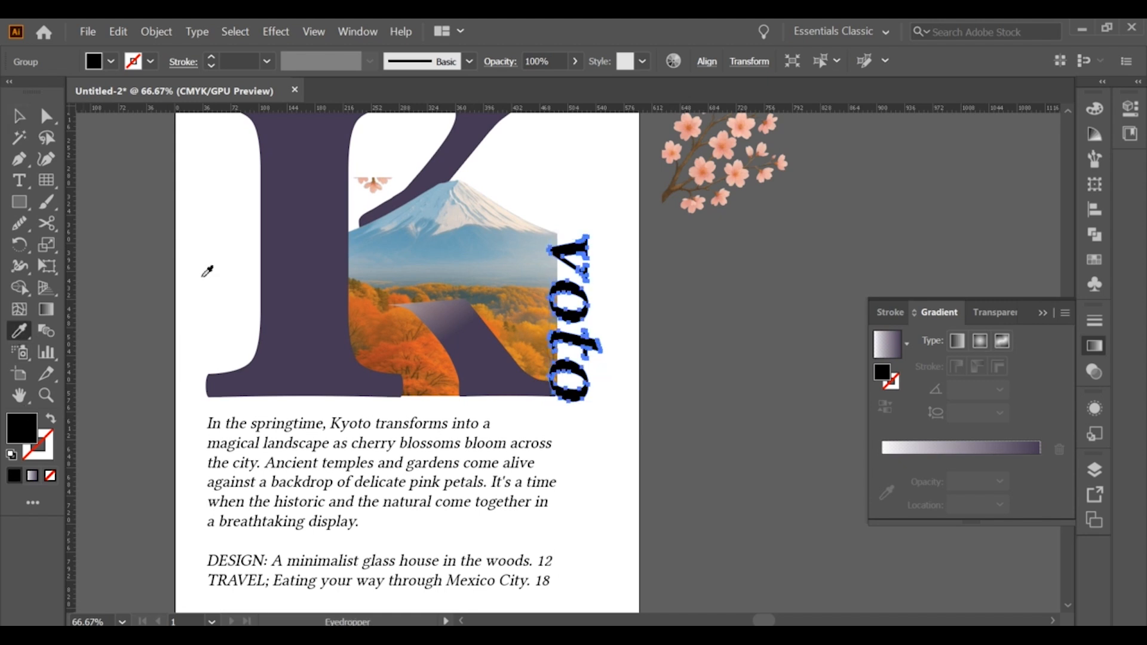
click(285, 273)
key(v)
click(632, 375)
Draw a closed Pen tool shape along the landscape's right edge, following the inner side of the "voto" lettering
scroll(617, 368, up, 1)
click(17, 163)
click(526, 165)
drag(535, 234, 563, 306)
click(547, 249)
click(549, 299)
drag(535, 322, 551, 362)
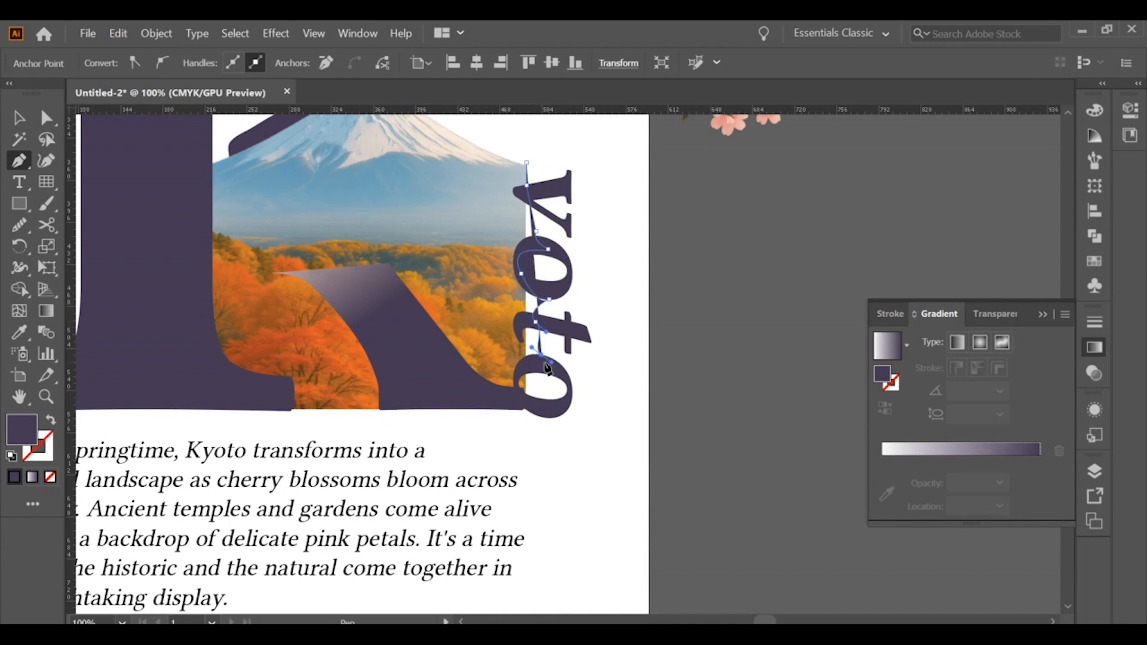
click(535, 415)
click(516, 411)
click(508, 392)
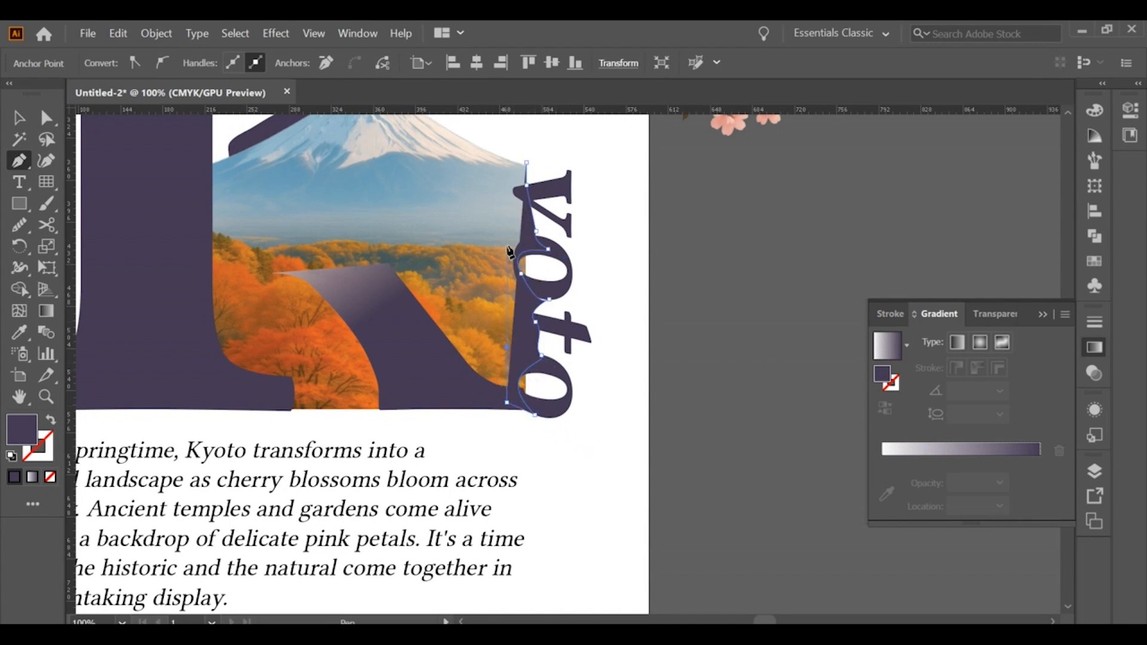
click(507, 247)
click(508, 169)
drag(526, 162, 552, 176)
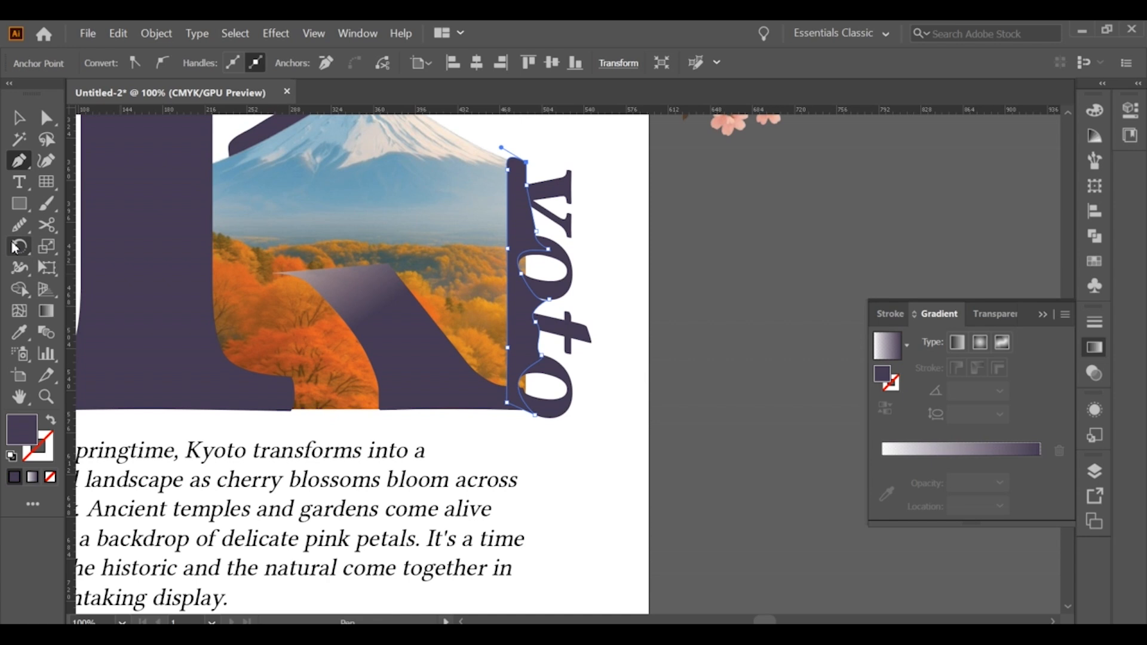
Fill the edge shape with the poster's white, behind "voto", and shift it slightly toward the lettering
click(626, 205)
key(v)
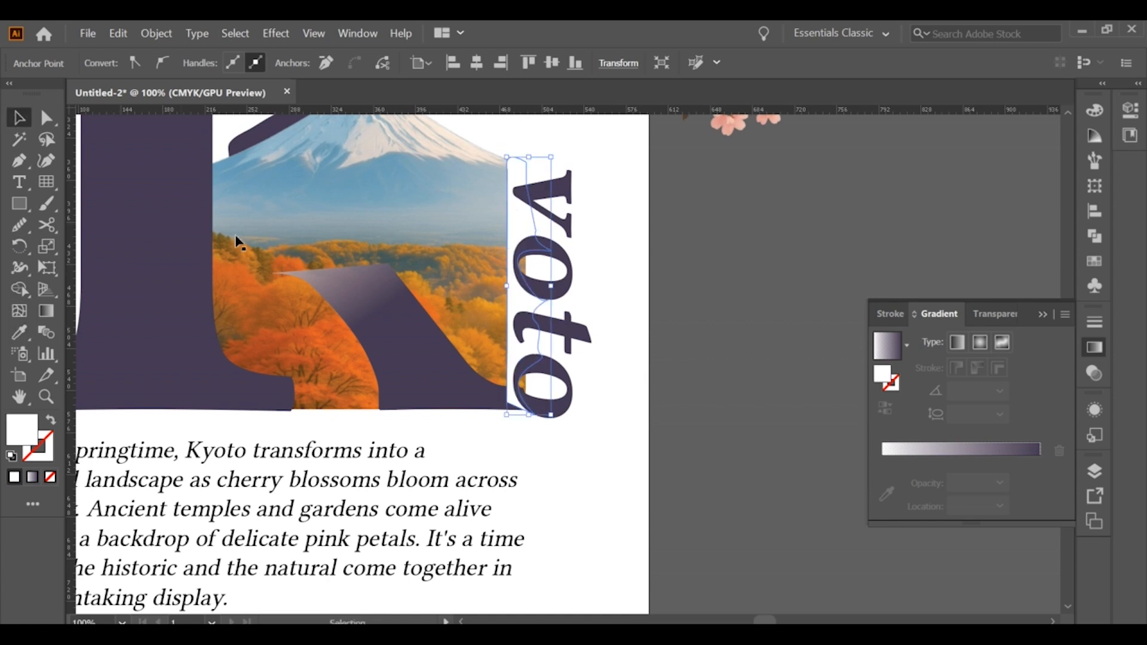
click(48, 118)
click(519, 271)
click(510, 293)
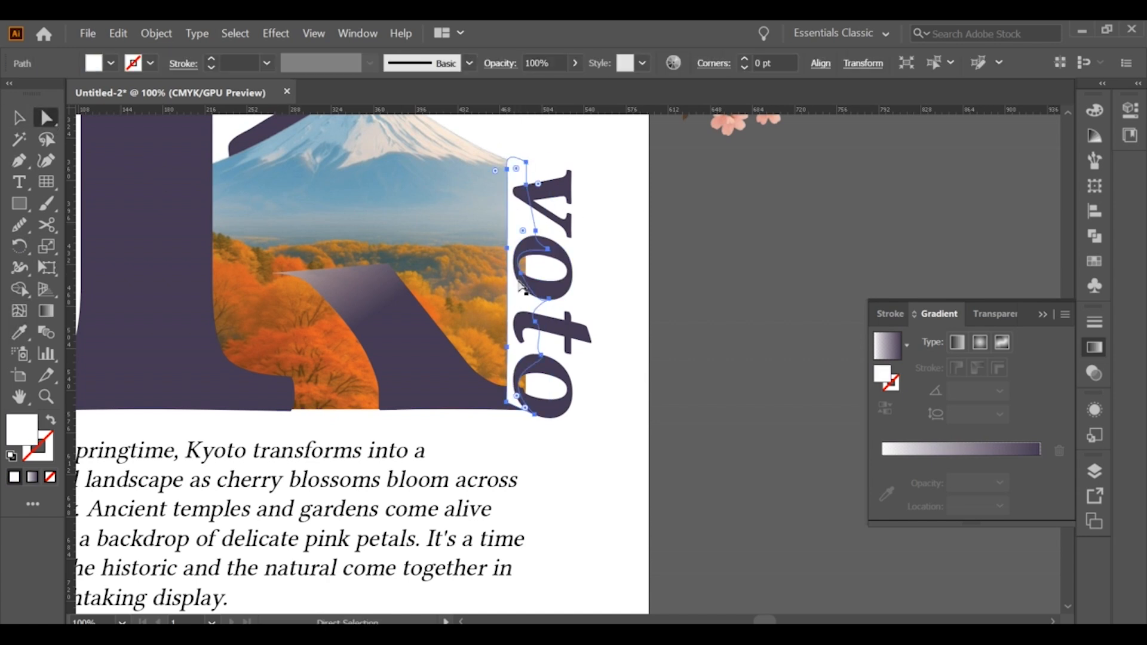
click(522, 274)
click(524, 279)
click(533, 415)
click(493, 370)
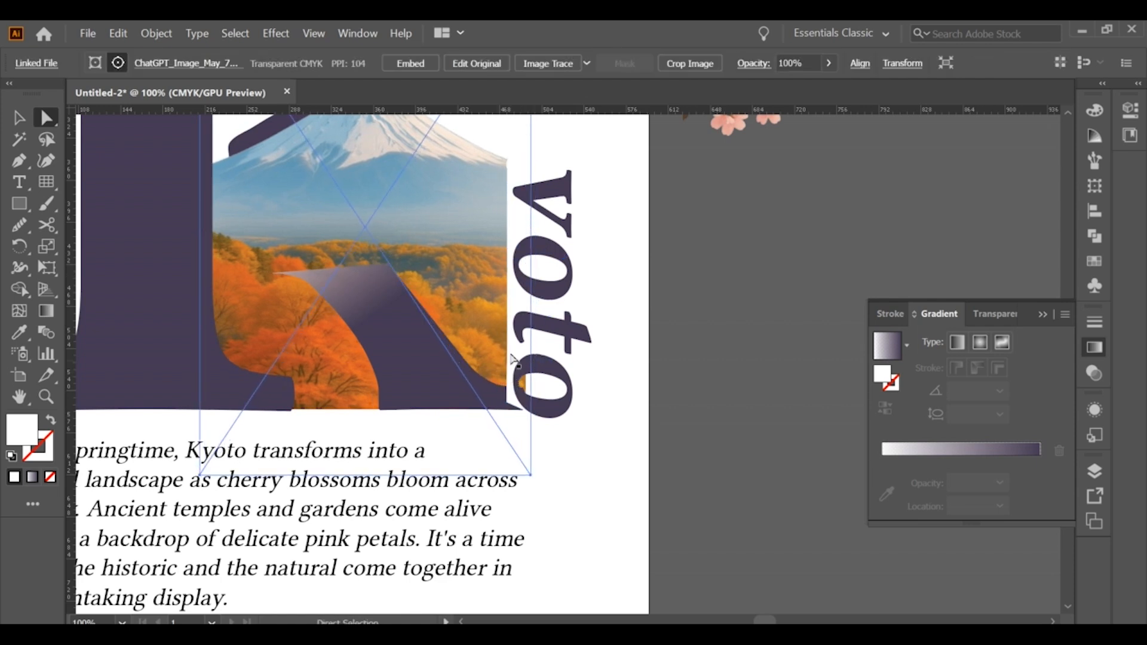
click(510, 346)
drag(522, 385, 528, 389)
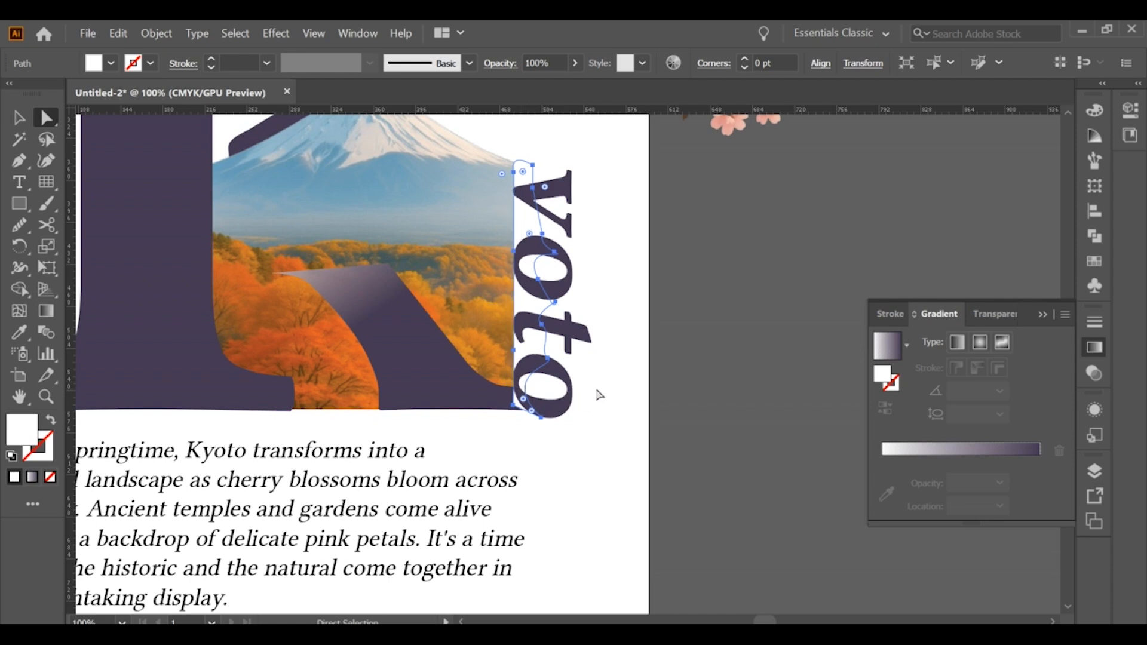
Apply a Gaussian Blur with a 23-pixel radius to the white edge shape
click(276, 33)
mouse_move(359, 310)
click(492, 324)
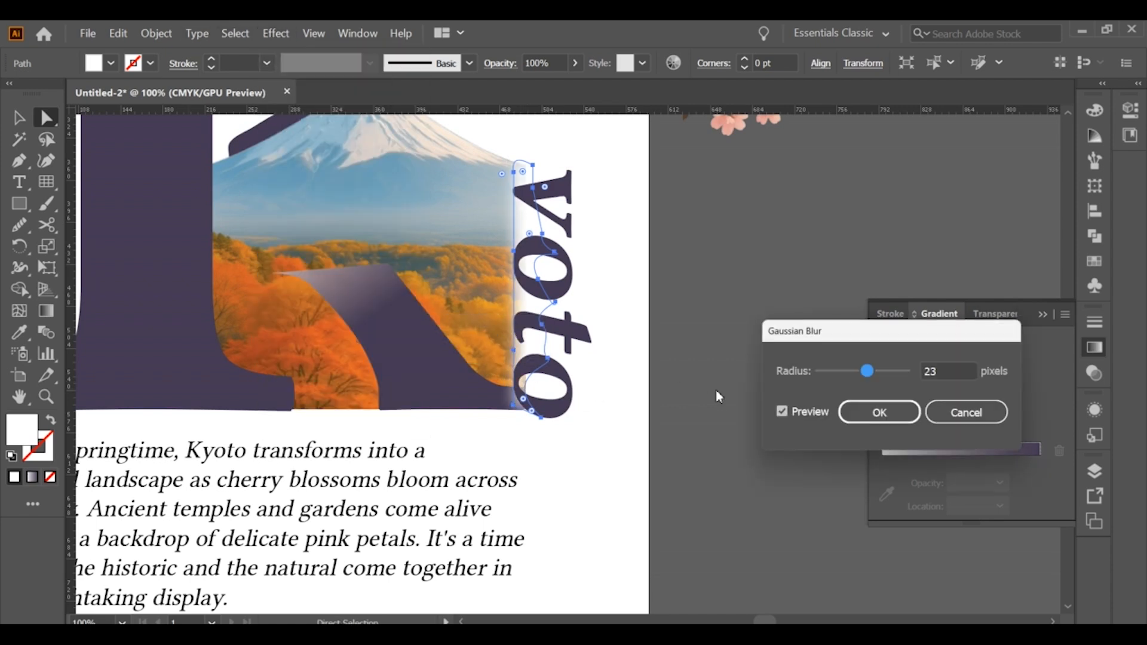
click(870, 417)
click(389, 350)
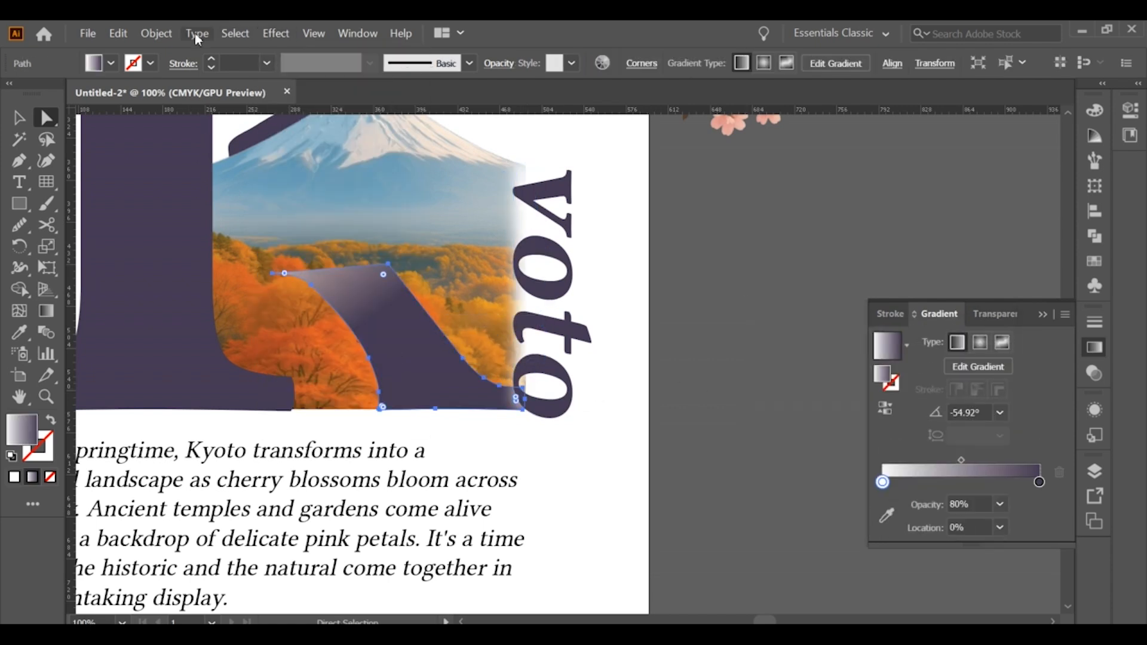
click(235, 33)
mouse_move(274, 34)
mouse_move(358, 322)
click(478, 323)
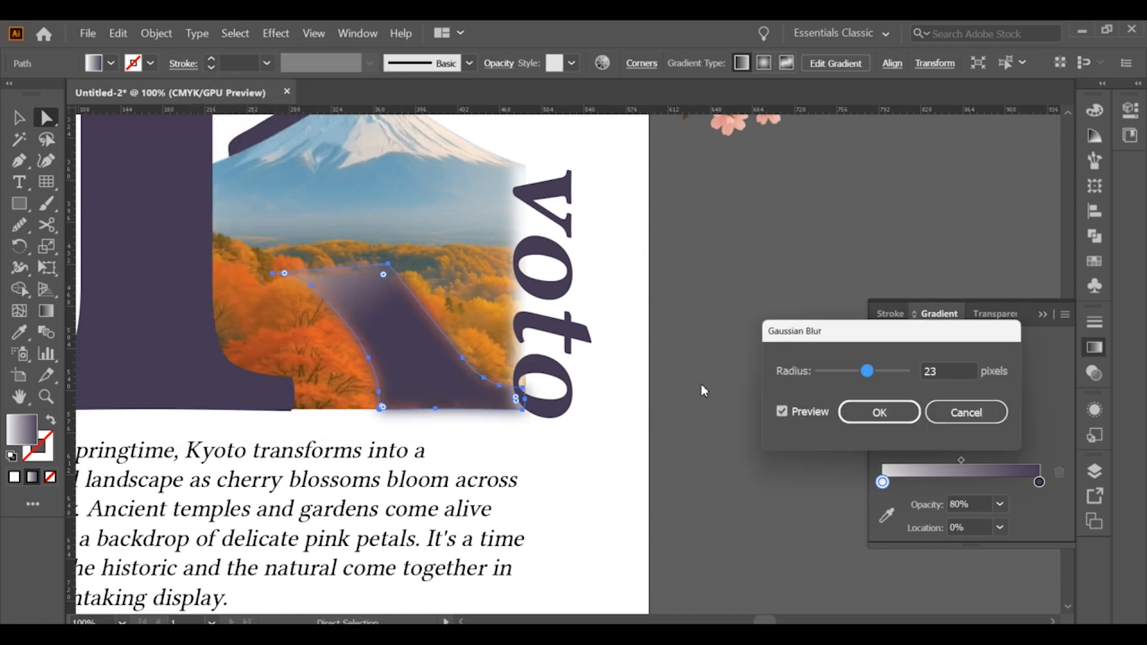
double_click(937, 369)
scroll(936, 369, up, 5)
scroll(937, 370, down, 20)
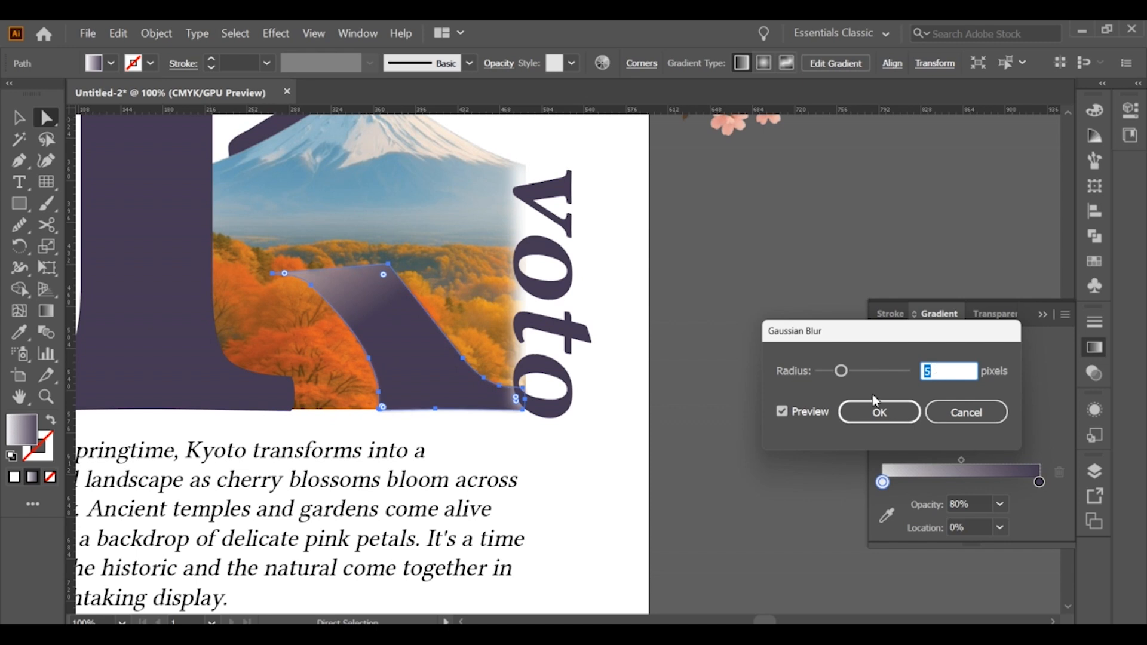
click(945, 412)
Split the K's lower leg along a Pen line using Shape Builder, and give its upper piece a solid dark purple fill
key(ctrl+shift+a)
click(19, 204)
scroll(450, 380, up, 1)
click(19, 117)
click(19, 161)
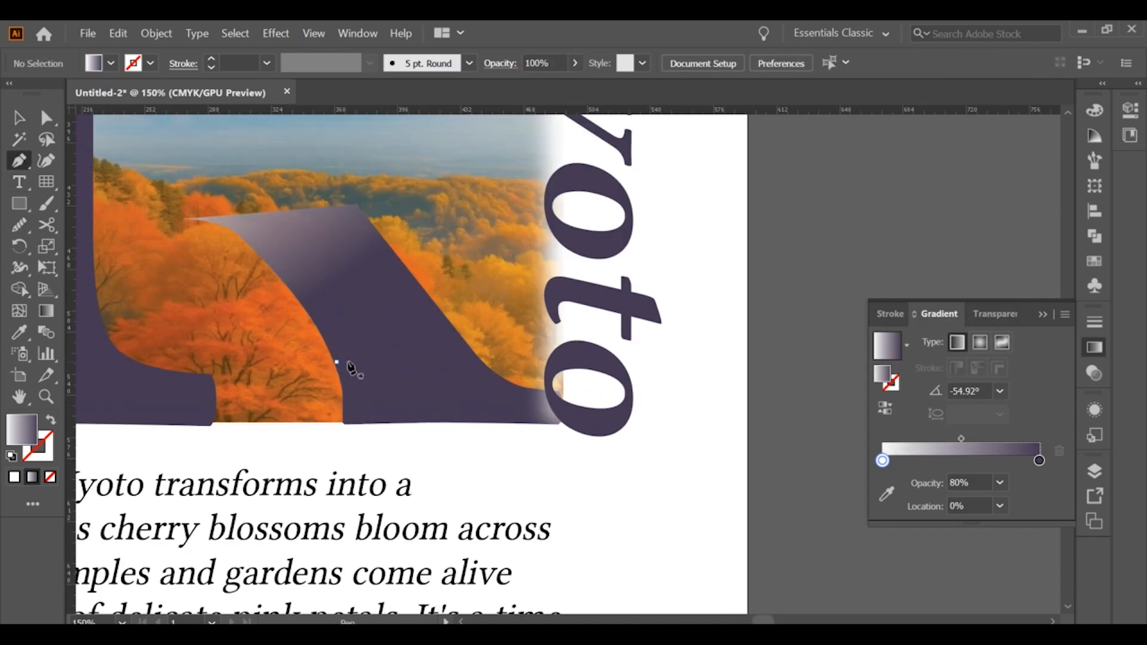
click(461, 335)
key(v)
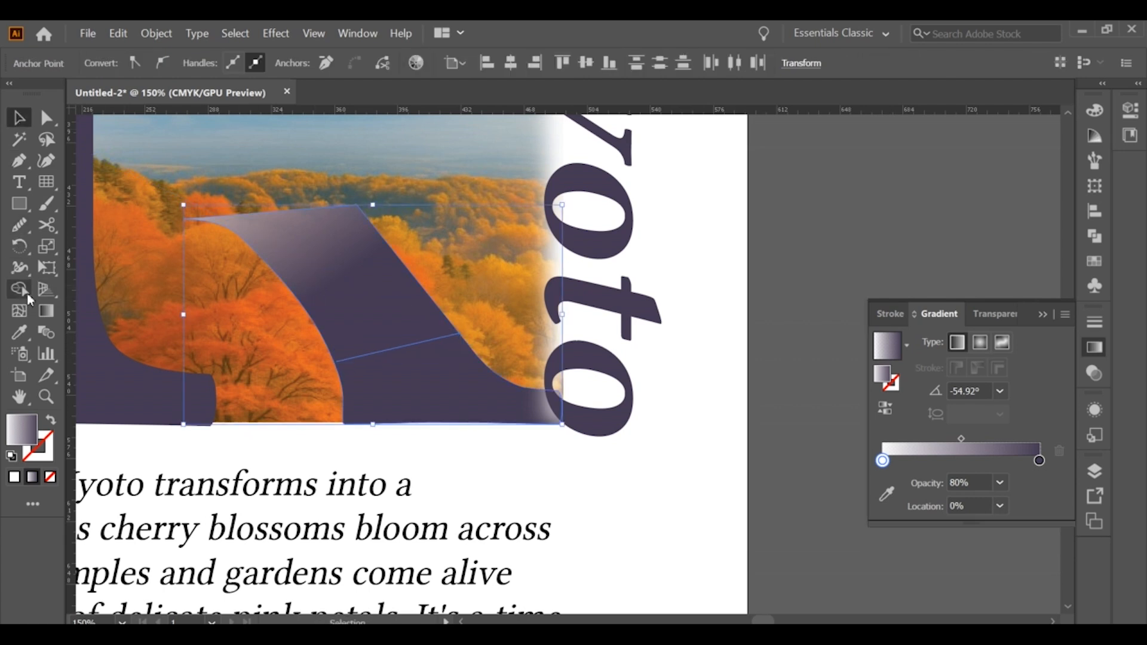
click(21, 290)
click(320, 292)
click(20, 118)
scroll(432, 355, up, 1)
click(773, 420)
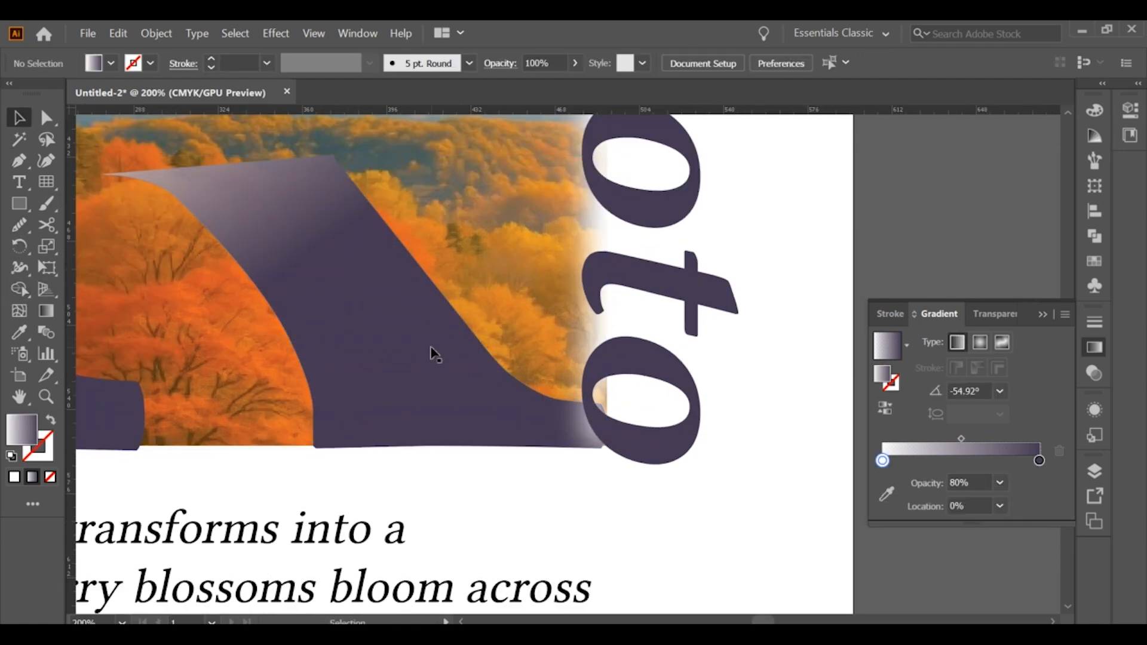
click(431, 355)
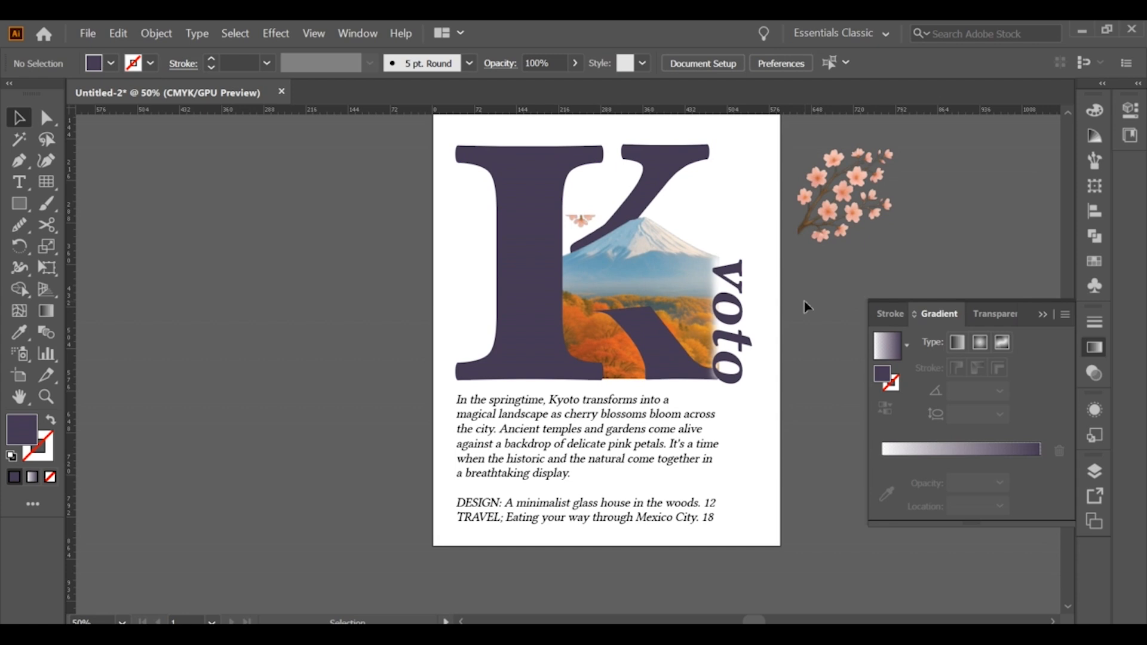
click(647, 345)
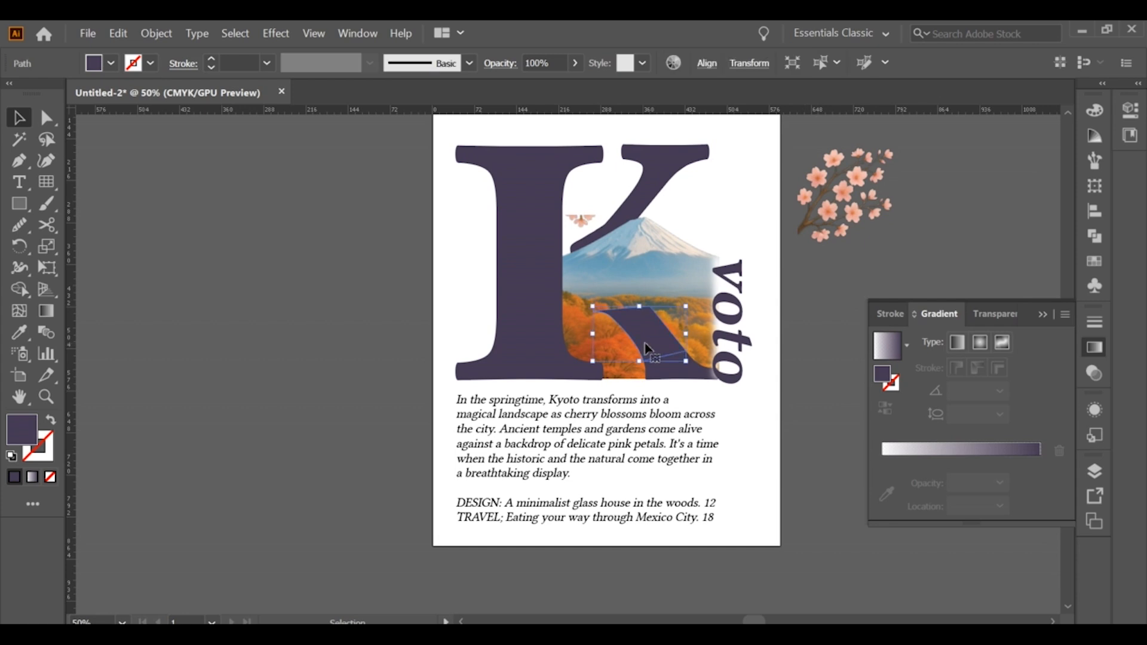
Try filling the upper leg piece with white and applying a Gaussian Blur of about 50 pixels
click(19, 332)
click(476, 199)
click(276, 33)
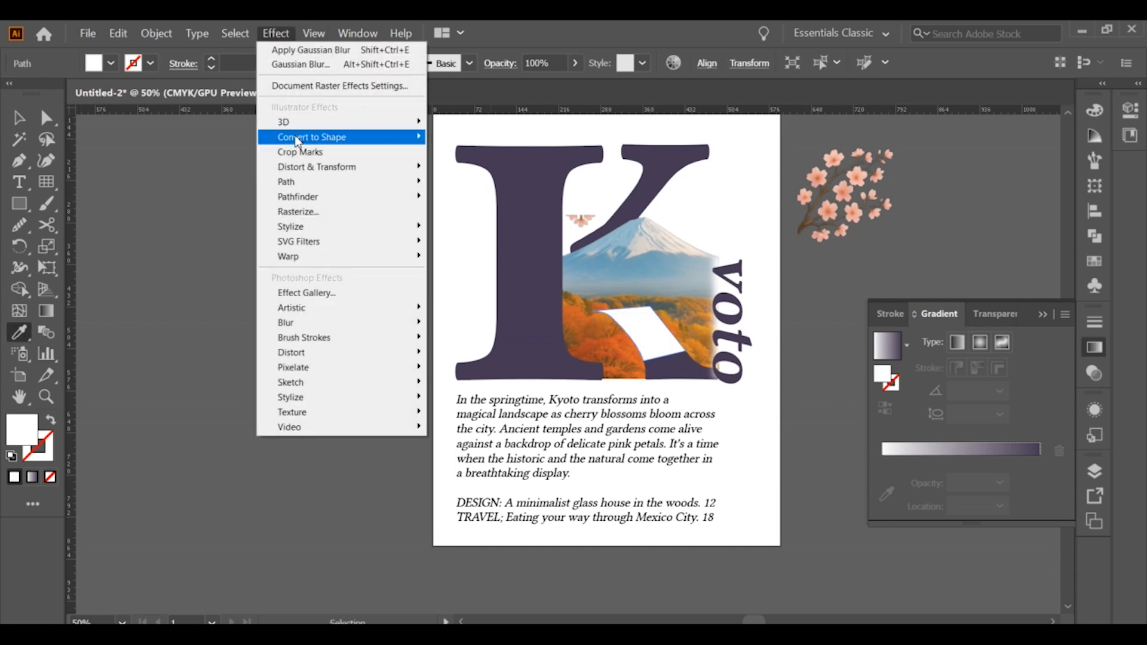
mouse_move(388, 322)
click(478, 324)
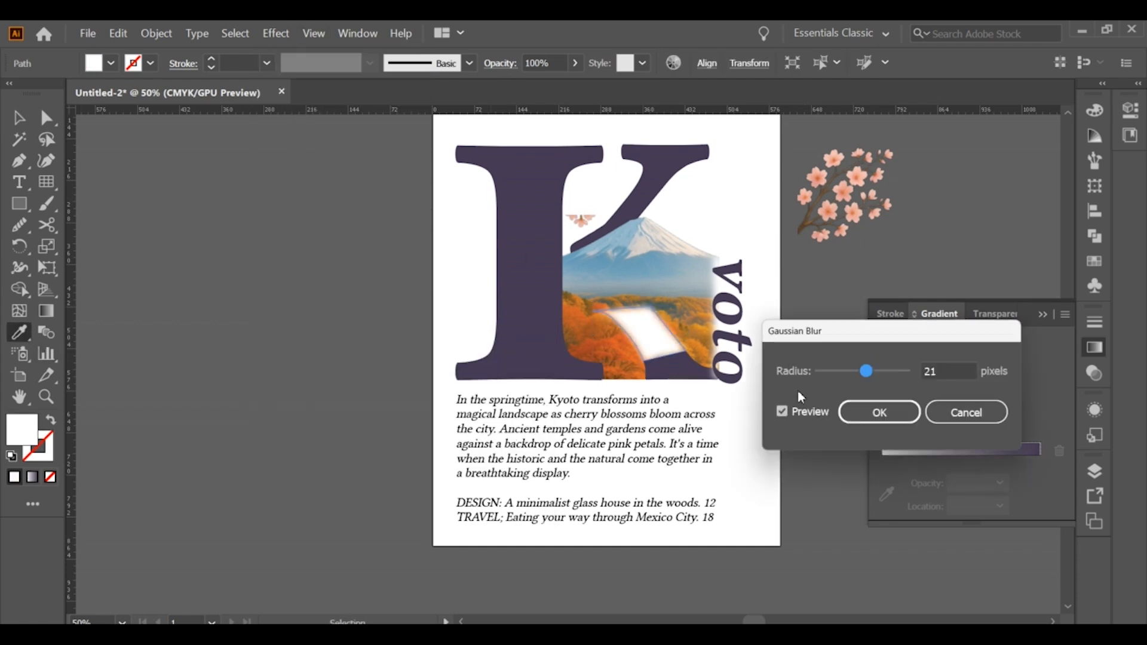
mouse_move(873, 377)
mouse_down()
mouse_move(858, 375)
mouse_move(878, 377)
mouse_up()
click(966, 413)
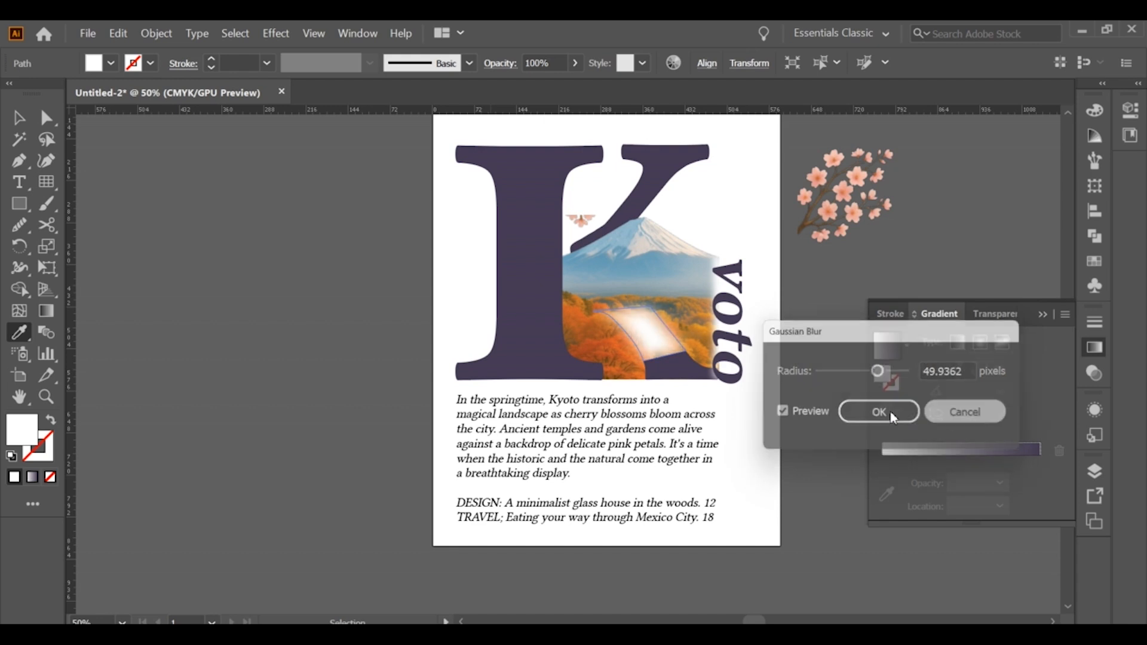
click(658, 368)
click(19, 118)
click(223, 192)
Shorten the leg's pointed upper tip by moving its anchor point inward along the curve
scroll(678, 345, up, 3)
scroll(622, 328, down, 3)
scroll(624, 330, up, 5)
key(a)
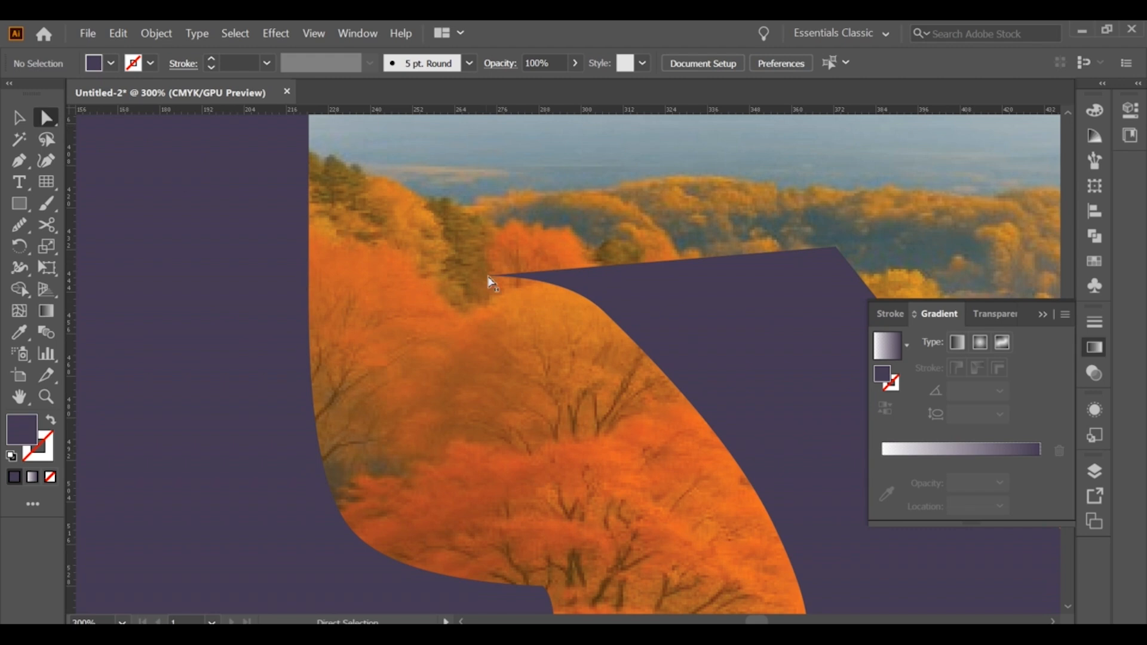
drag(491, 277, 590, 289)
click(554, 315)
scroll(555, 316, down, 5)
click(733, 403)
Duplicate the K's stem in place
scroll(733, 404, down, 1)
key(space)
key(alt)
key(v)
click(568, 266)
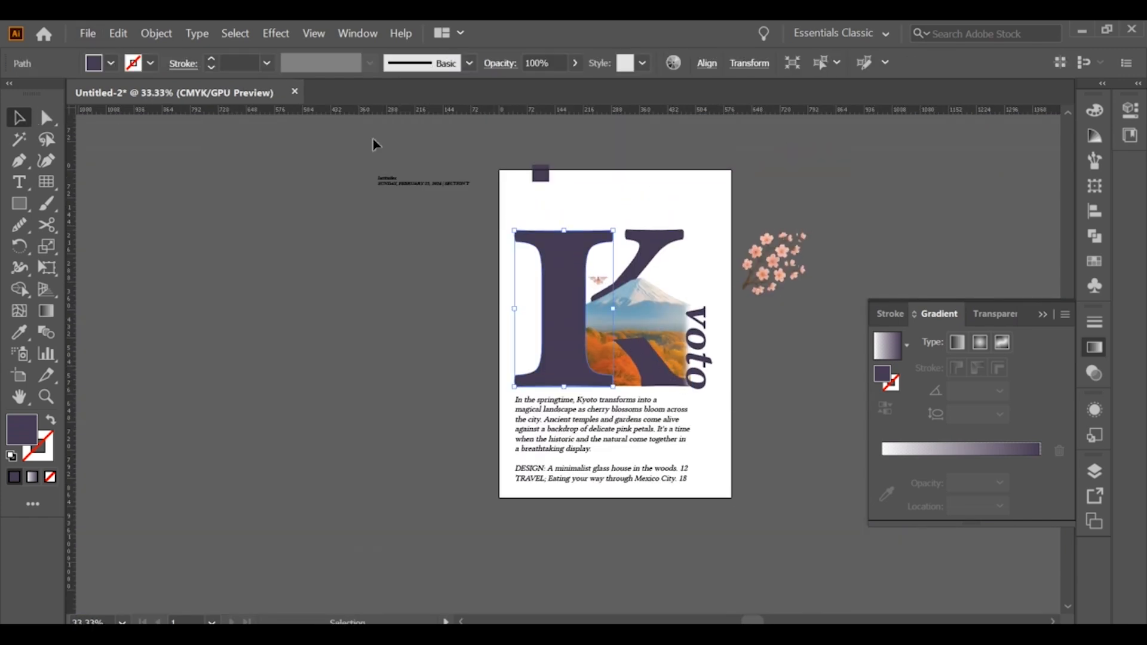
click(117, 33)
click(137, 103)
click(118, 32)
click(158, 137)
Place the cherry blossom branch over the K's stem and arm, bring it to the front, and enlarge and rotate it
scroll(615, 279, up, 1)
drag(841, 237, 553, 253)
right_click(591, 261)
mouse_move(675, 378)
click(798, 383)
drag(614, 278, 661, 278)
drag(571, 322, 577, 327)
drag(667, 361, 626, 376)
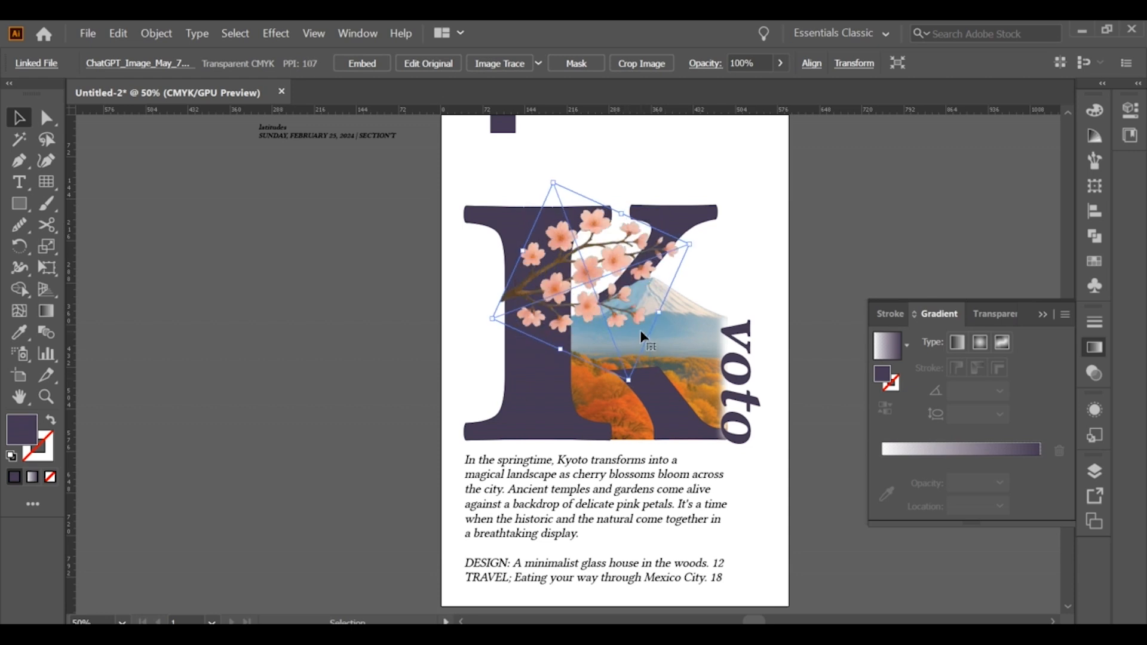
Send the cherry blossom branch backward two levels so it sits behind the K's stem
right_click(583, 303)
mouse_move(628, 424)
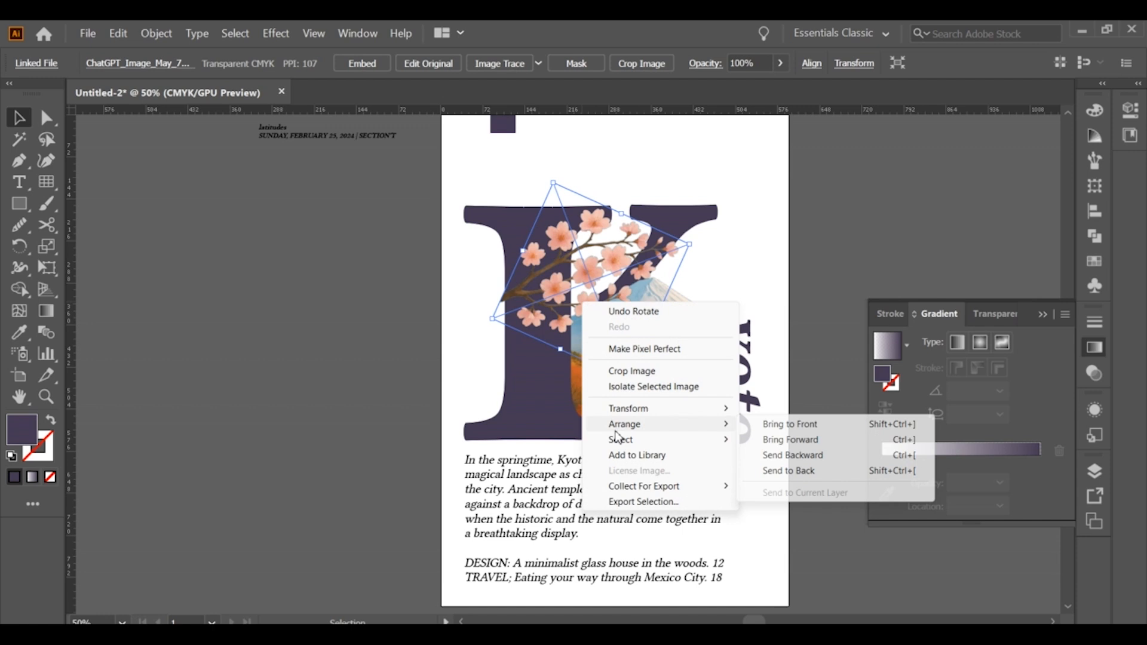
click(777, 455)
right_click(585, 243)
mouse_move(622, 363)
click(792, 394)
click(754, 263)
Resize the cherry blossom branch and reposition it between the K's stem and arm, nudging the Mount Fuji landscape slightly
drag(621, 243, 743, 241)
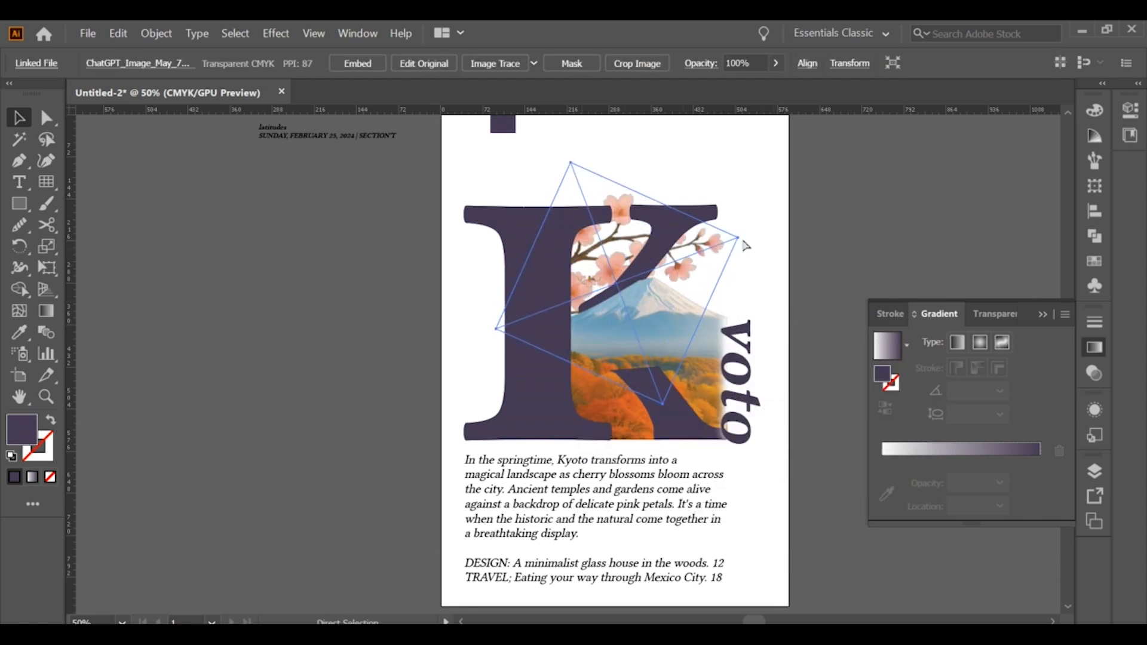
drag(635, 245, 633, 262)
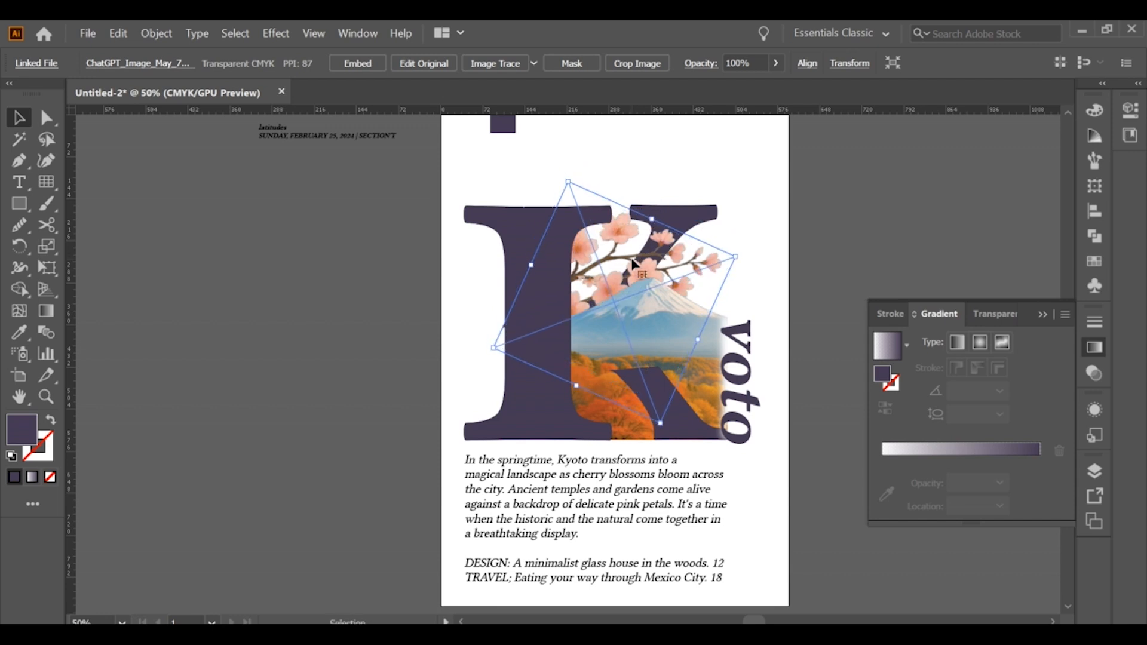
click(646, 327)
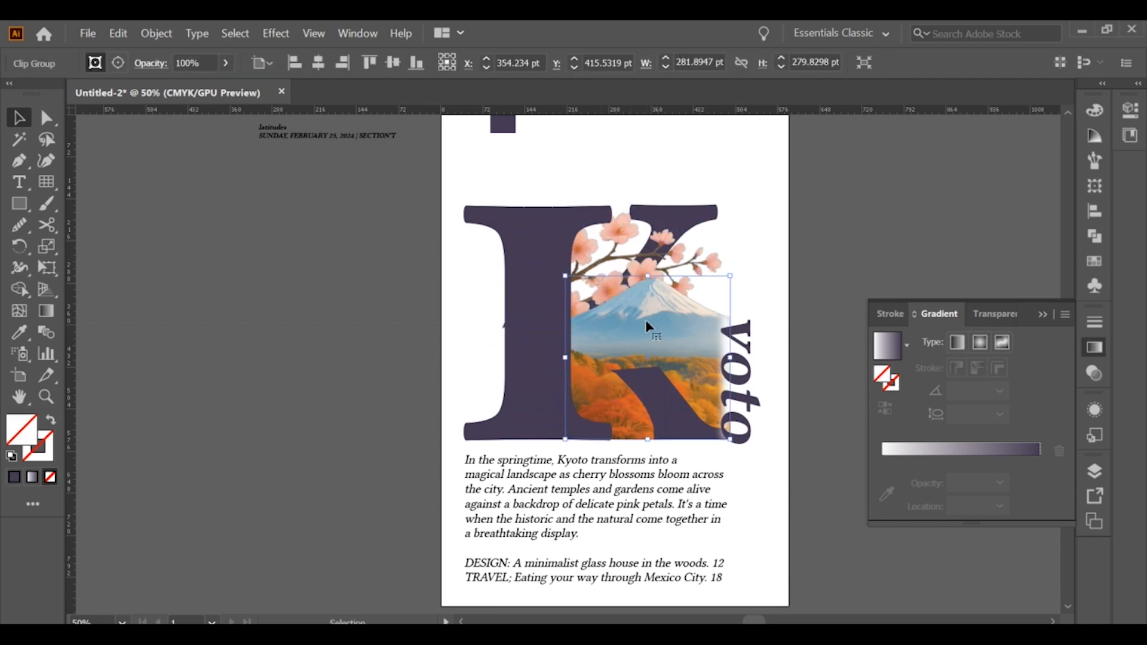
drag(649, 321, 652, 320)
click(770, 337)
drag(651, 260, 653, 273)
drag(738, 267, 641, 303)
Move the K's upper arm slightly further away from the stem
click(673, 236)
drag(672, 235, 688, 215)
click(743, 230)
click(843, 267)
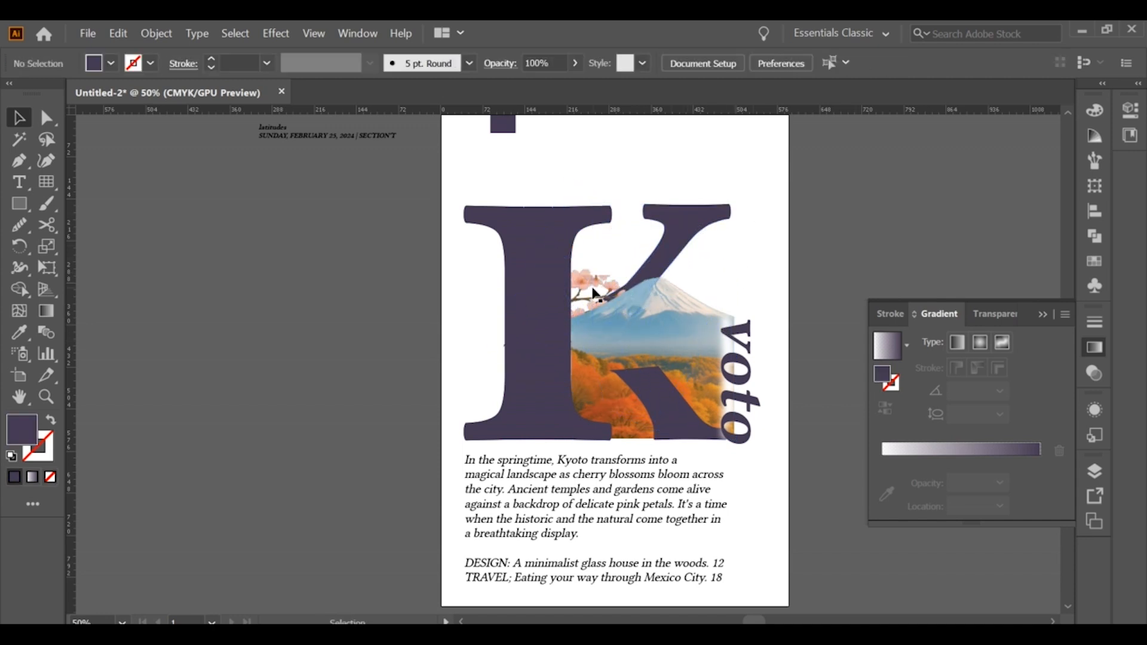
Shrink the cherry blossom branch and move it up into the gap between the K's stem and upper arm
click(594, 281)
scroll(581, 268, up, 2)
drag(582, 270, 599, 217)
drag(750, 263, 625, 308)
drag(586, 305, 647, 196)
key(ctrl+z)
Reposition the Mount Fuji landscape against the K's stem and nudge the upper arm slightly upward
drag(638, 383, 629, 330)
drag(642, 367, 637, 365)
scroll(661, 383, down, 1)
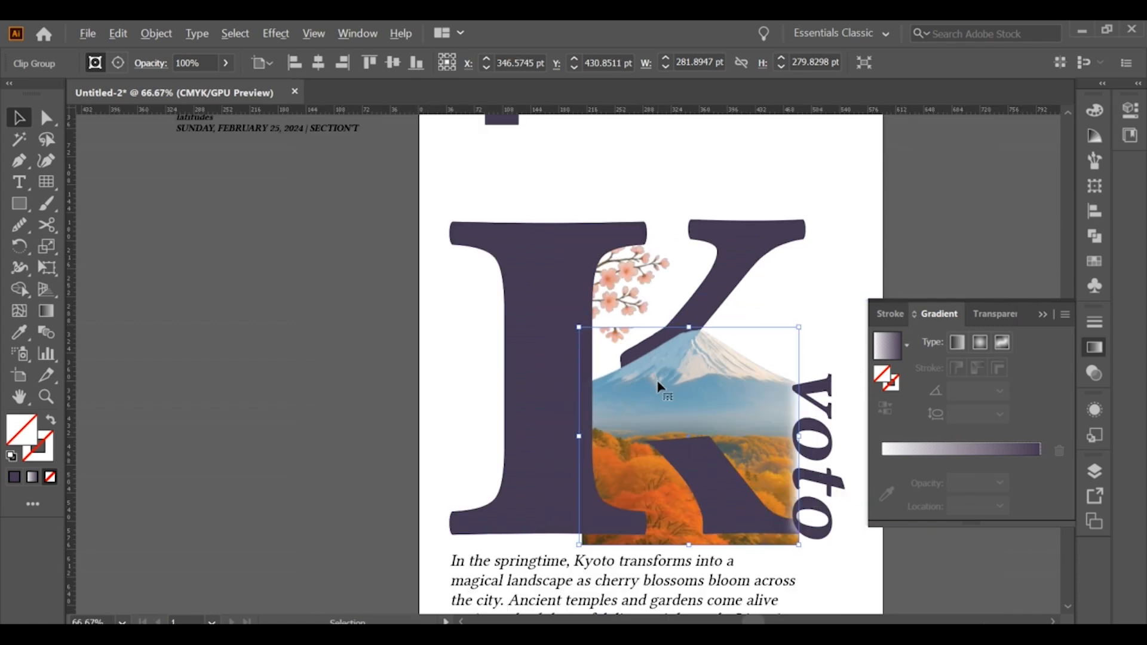
drag(725, 274, 720, 263)
Enlarge the cherry blossom branch so it extends from the stem across the K's upper arm, just above the Fuji peak
click(568, 242)
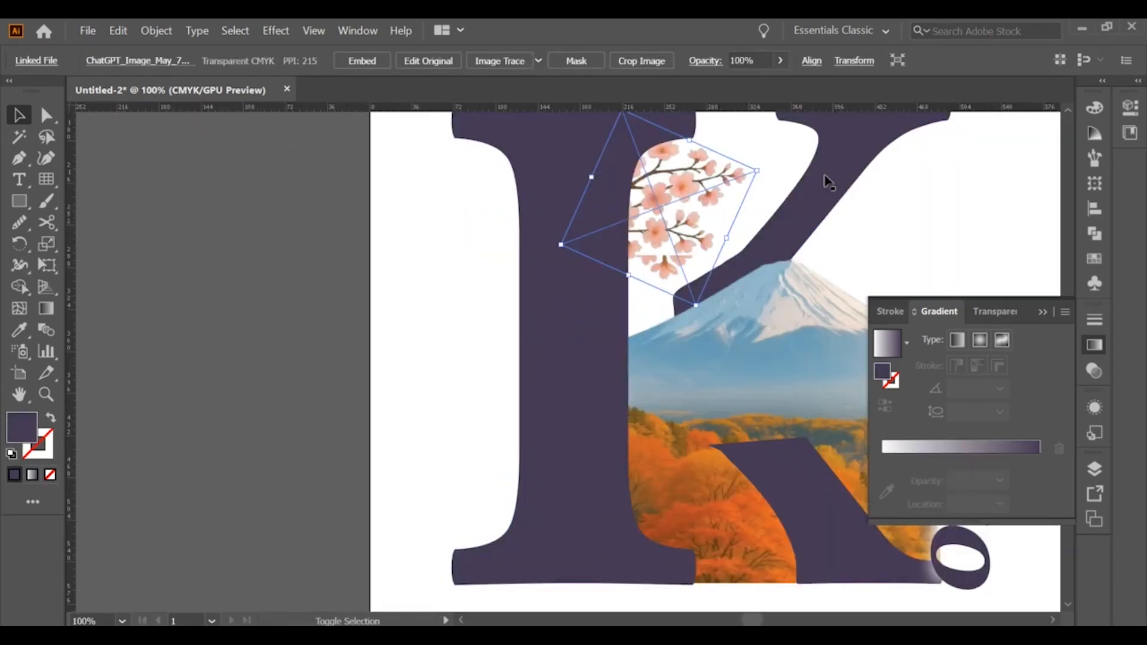
drag(757, 169, 836, 216)
drag(739, 192, 753, 198)
click(406, 239)
scroll(406, 242, down, 3)
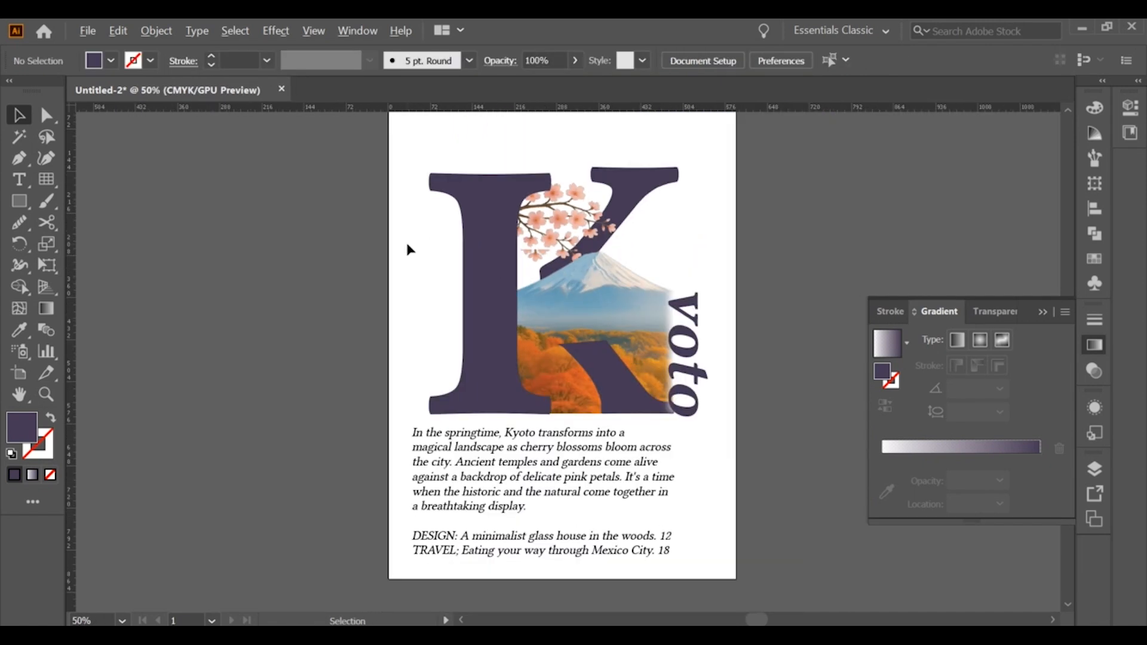
click(507, 236)
click(353, 214)
Align the article text with the edge of the K's stem and recolor it with the K's dark purple
scroll(353, 214, down, 1)
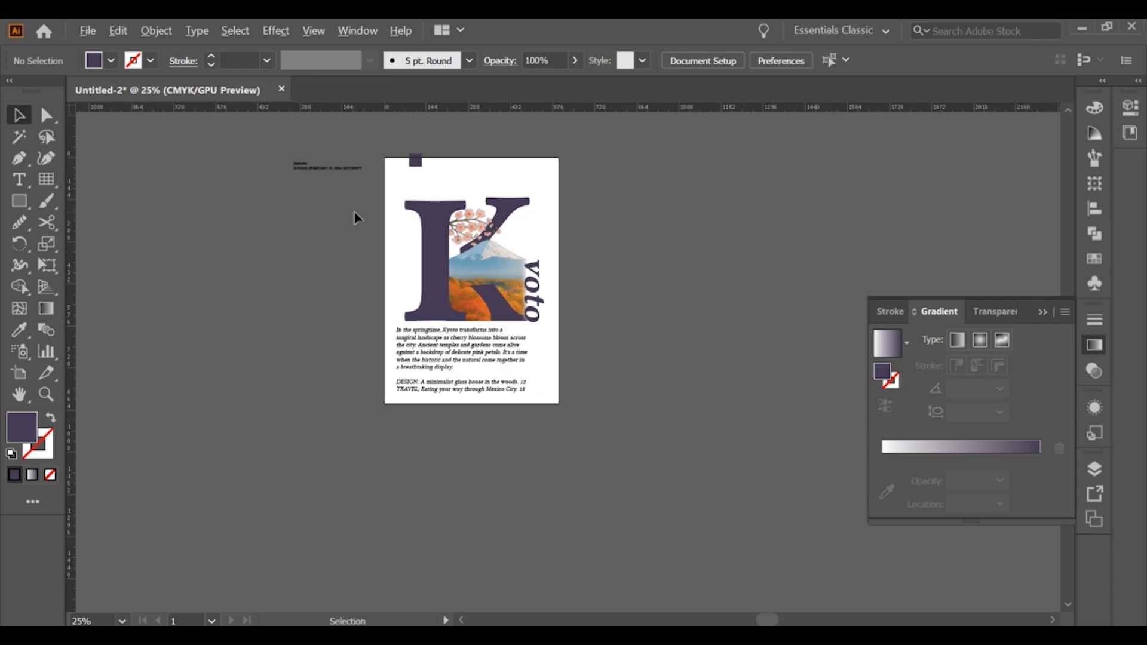
scroll(406, 263, up, 2)
scroll(520, 454, up, 1)
click(507, 448)
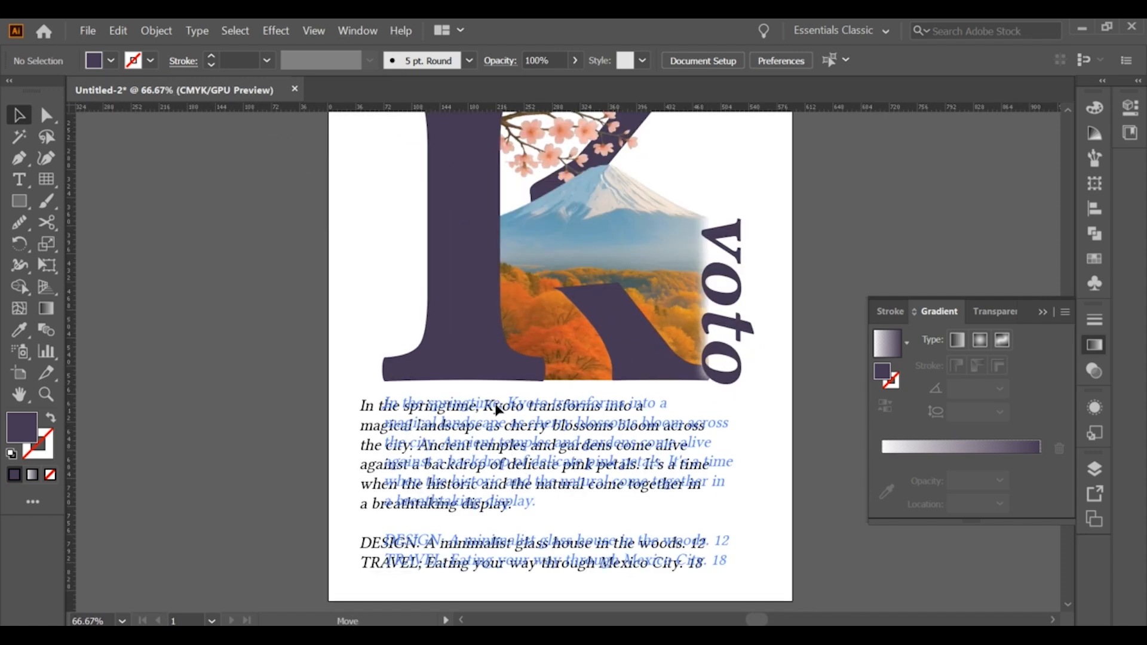
key(i)
click(459, 294)
Delete the small dark purple square at the poster's upper edge
click(17, 114)
scroll(200, 285, down, 1)
drag(600, 502, 626, 512)
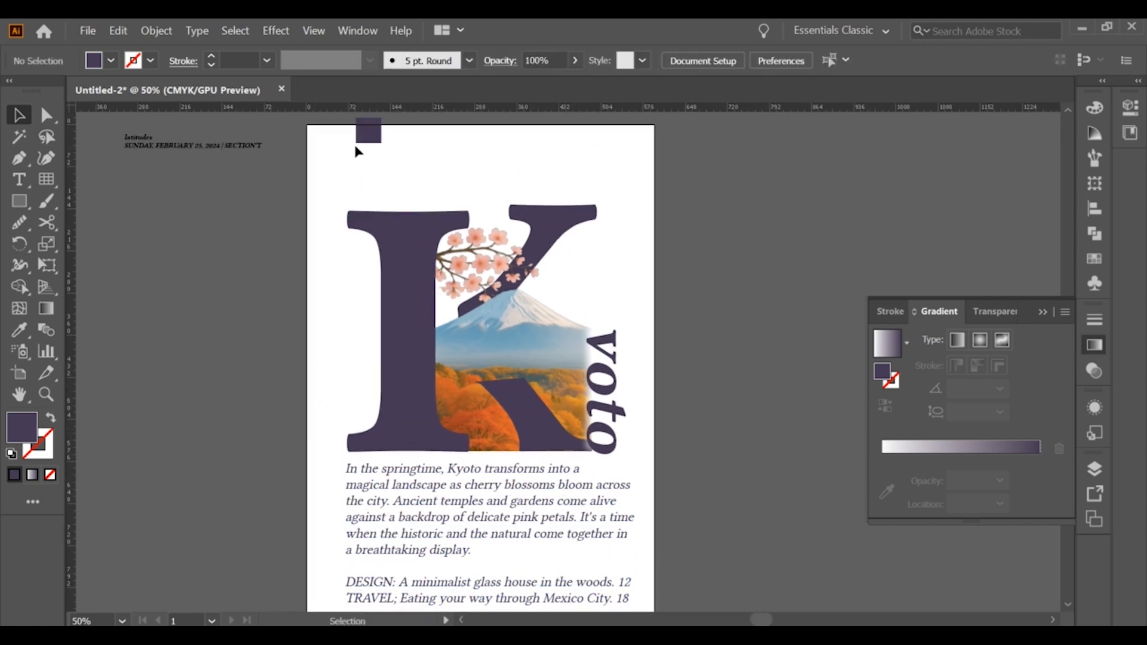
click(365, 134)
key(Delete)
Copy the word "latitudes" from the text beside the artboard into a separate text object
scroll(149, 147, up, 1)
double_click(142, 135)
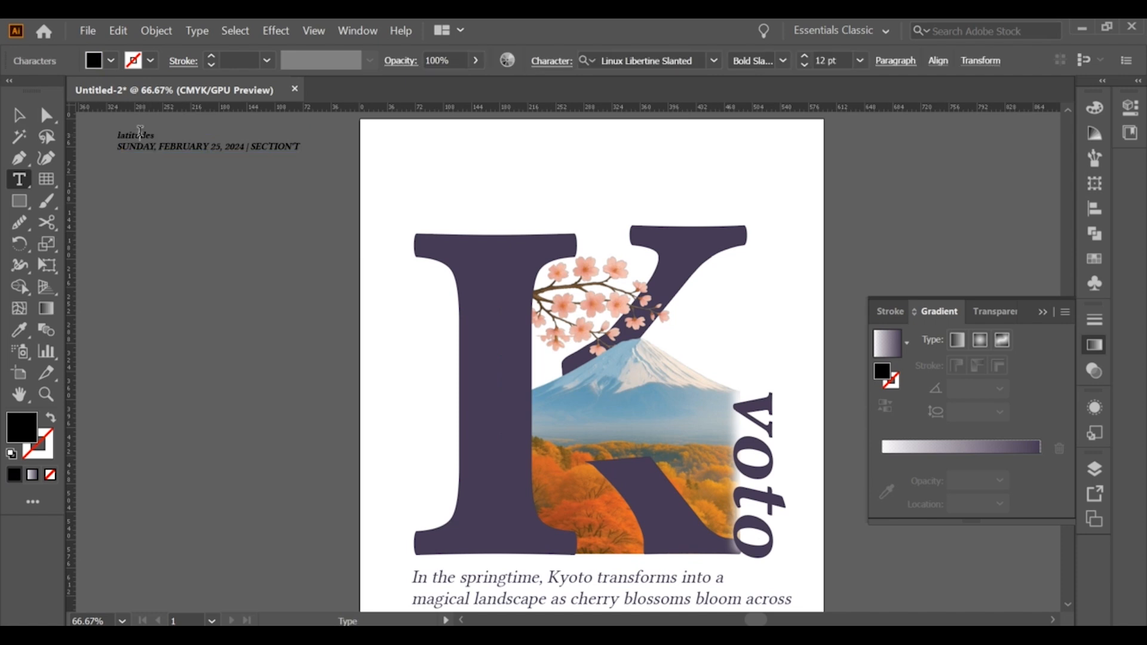
ctrl+click(236, 256)
click(242, 254)
text(latitudes)
key(Escape)
Enlarge the "latitudes" text to about 68 pt in the bold slanted style and place it as the title in the poster's upper corner
drag(275, 262, 448, 366)
drag(366, 279, 500, 158)
click(783, 61)
click(775, 120)
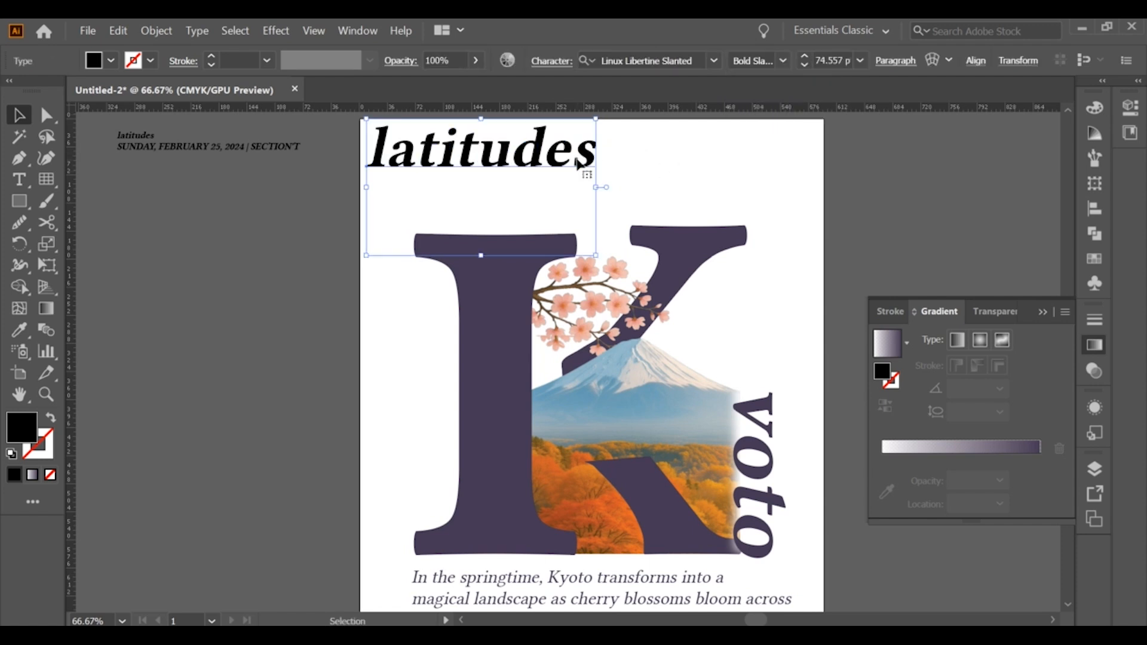
drag(595, 187, 575, 185)
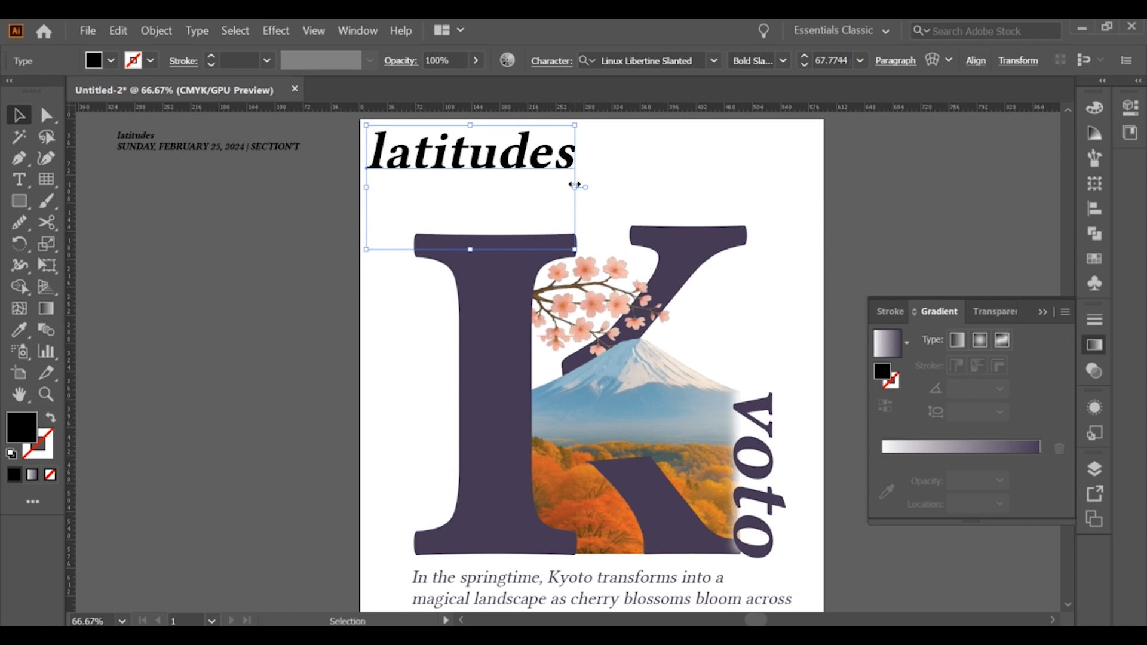
Recolor the "latitudes" title with the K's dark purple and nudge it slightly inward from the poster's edge
click(319, 214)
click(444, 155)
click(19, 329)
click(477, 370)
click(19, 115)
click(220, 226)
scroll(460, 226, up, 1)
click(486, 197)
click(296, 261)
Remove the word "latitudes" from the text beside the artboard, leaving only the date and section line
click(199, 187)
triple_click(198, 187)
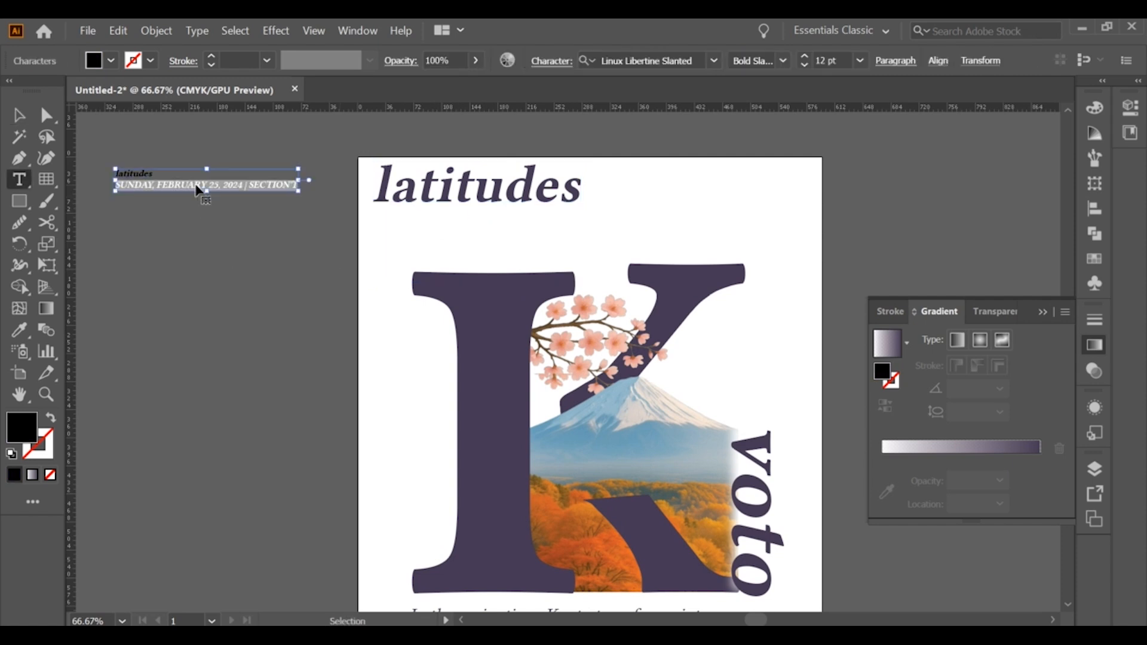
double_click(149, 177)
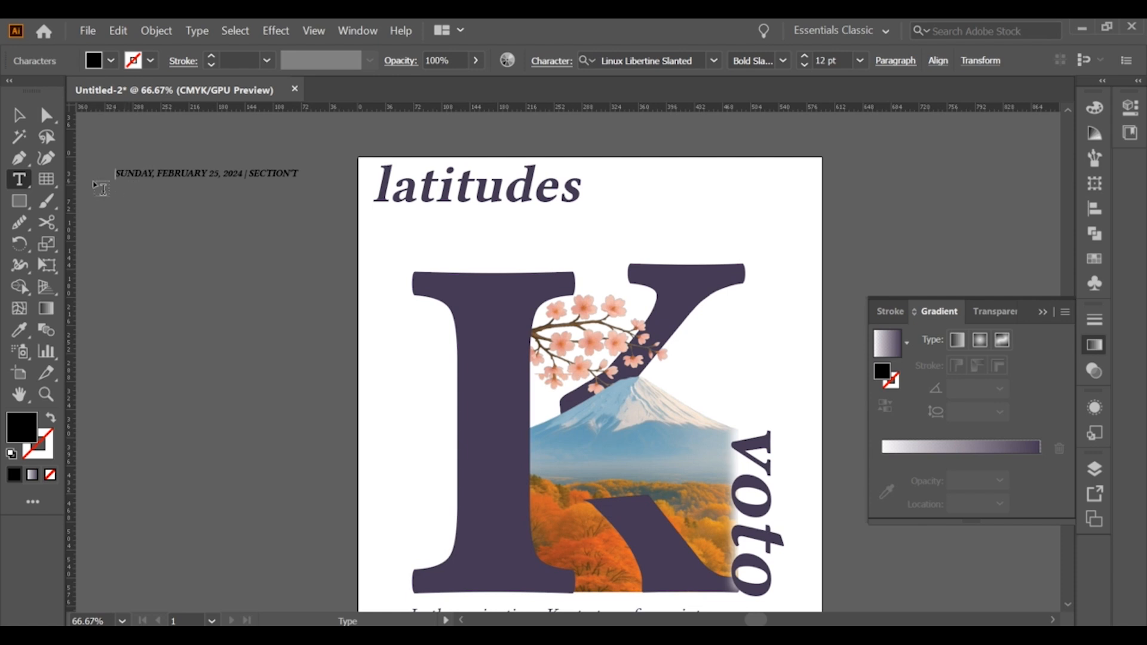
key(Escape)
Try placing the date line under the title and shrinking it to about 10 pt, and undo the changes
drag(215, 176, 493, 219)
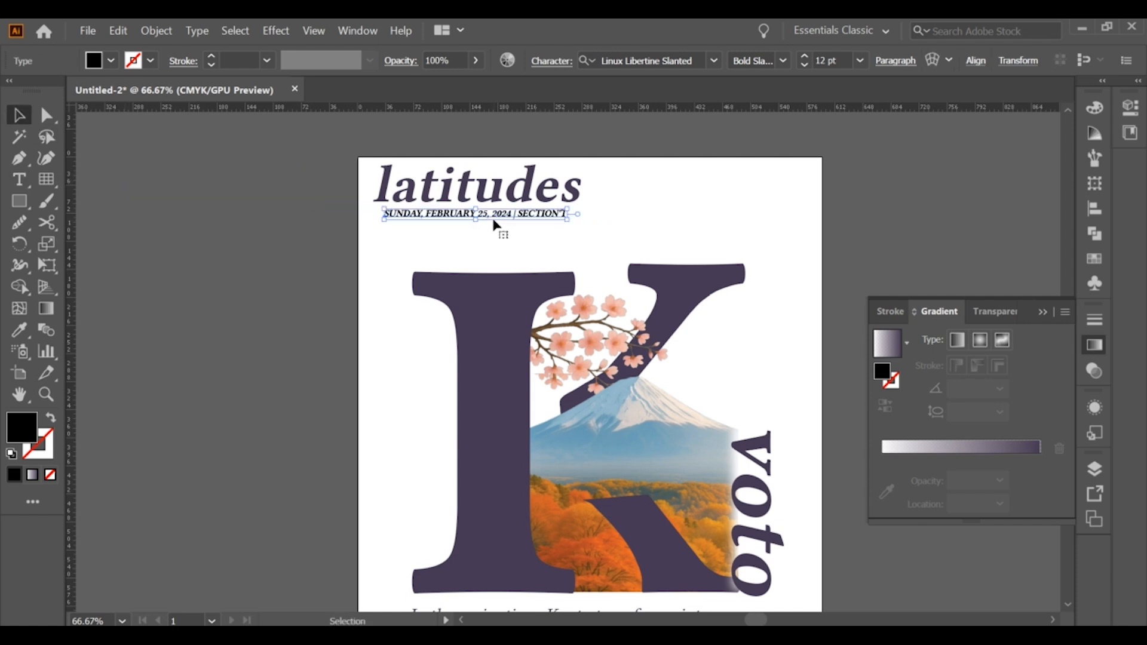
drag(568, 220, 539, 219)
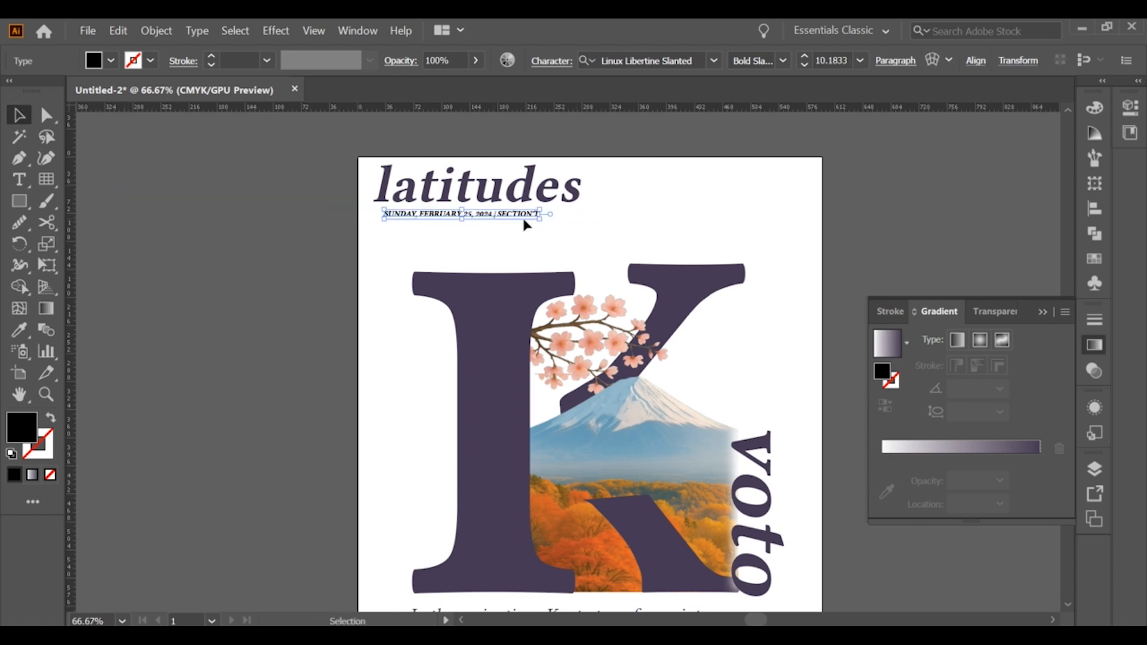
key(ctrl+z)
drag(454, 214, 441, 215)
key(ctrl+z)
key(ctrl+z)
Place the date line beneath the "latitudes" title, aligned with its starting edge, shrink it slightly, and fine-tune the title's position above it
drag(263, 174, 536, 217)
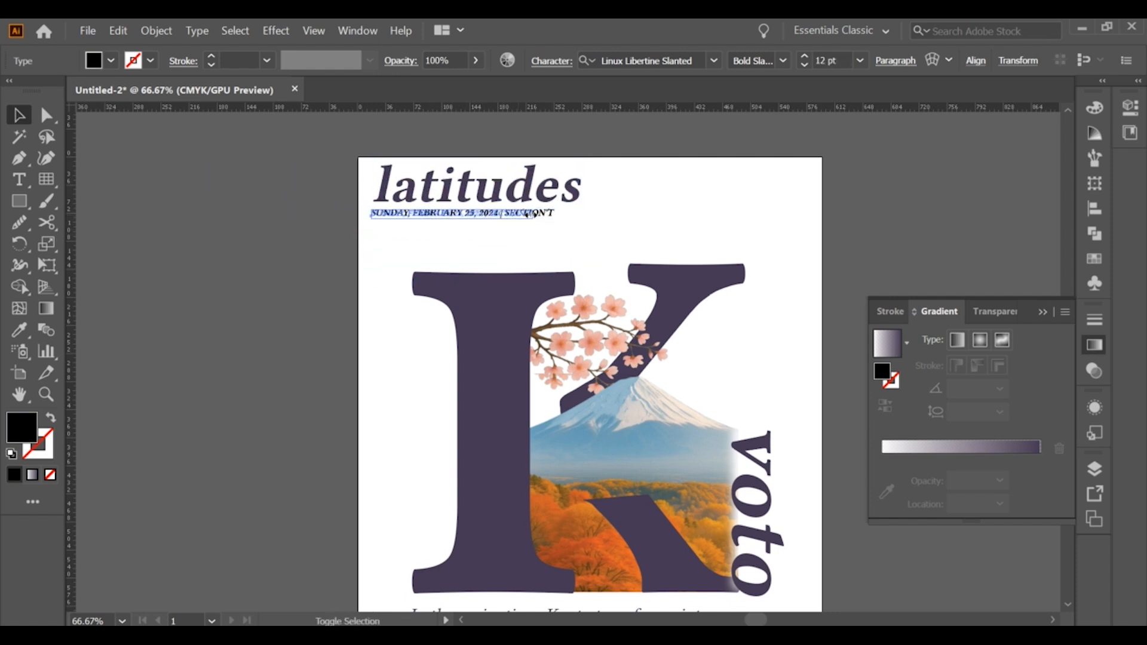
click(375, 270)
scroll(263, 245, up, 1)
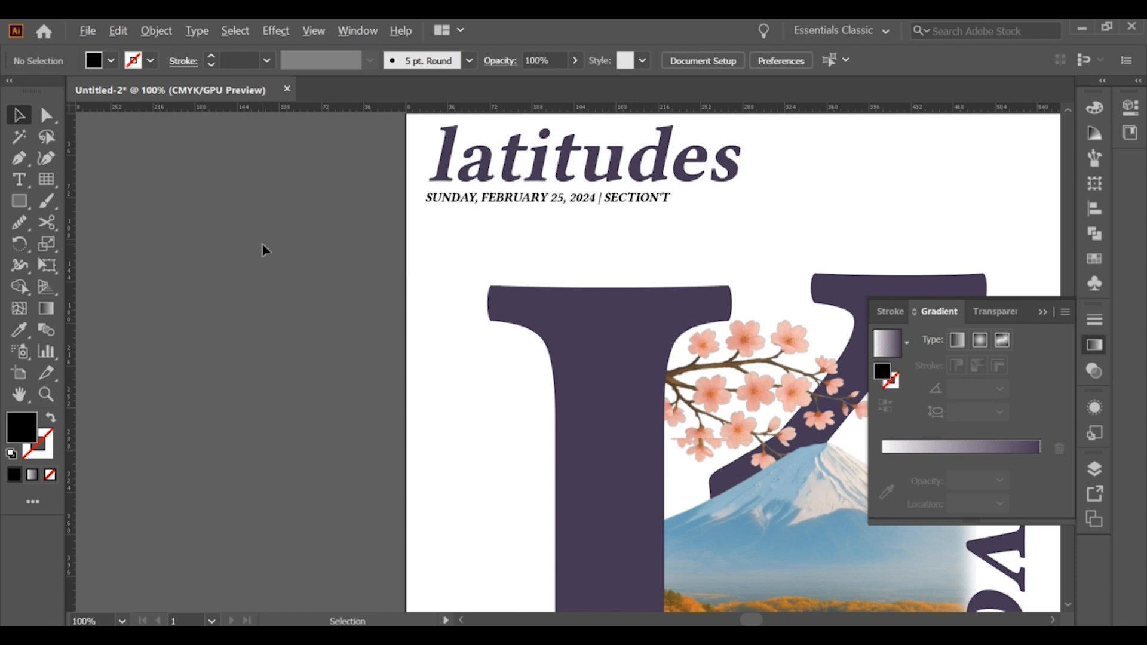
click(501, 166)
double_click(738, 166)
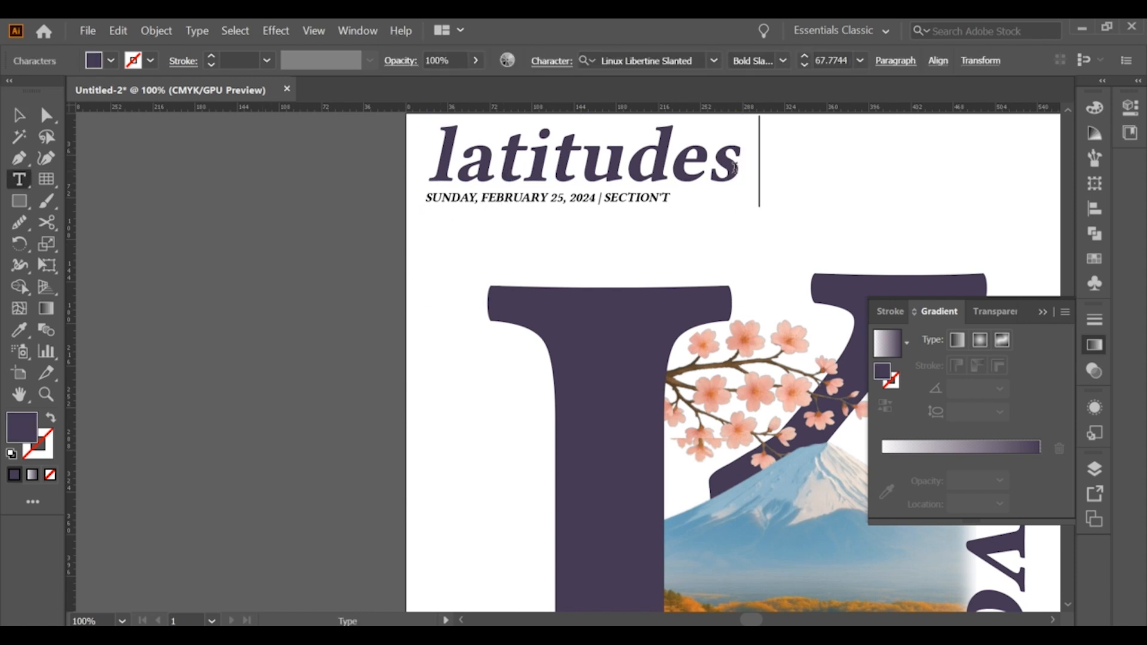
click(19, 115)
click(256, 170)
click(448, 198)
mouse_move(480, 172)
mouse_down()
mouse_move(468, 205)
mouse_move(478, 174)
mouse_up()
click(349, 206)
Nudge the vertical lettering beside the K slightly closer to the landscape
key(space)
drag(348, 206, 343, 242)
scroll(343, 246, down, 2)
drag(405, 301, 405, 240)
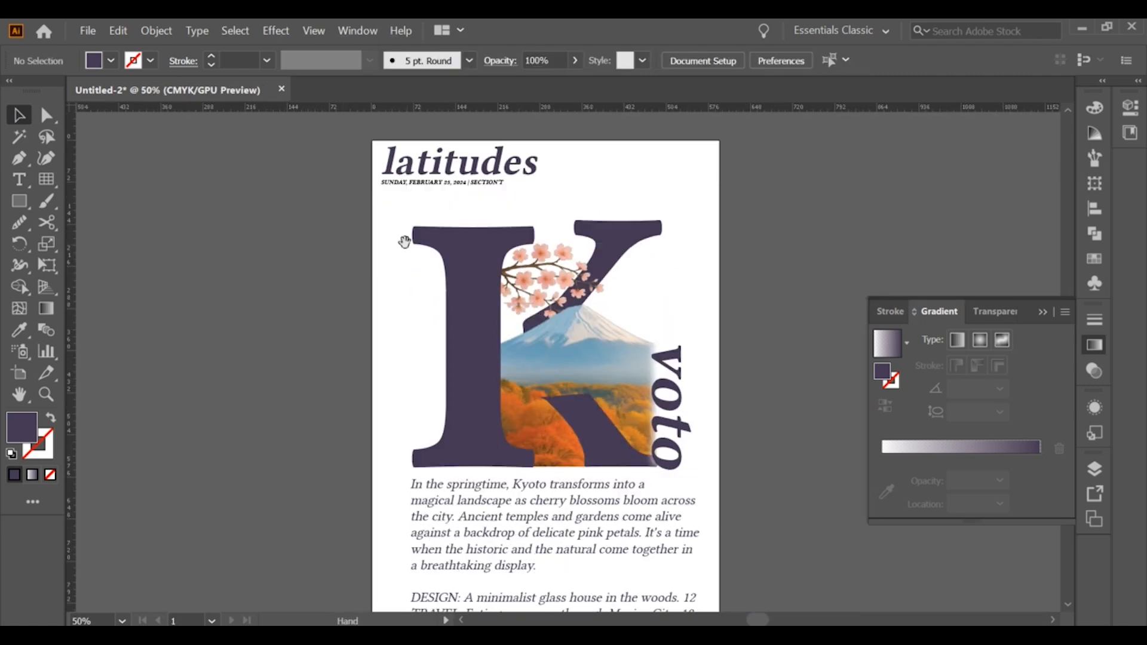
scroll(462, 303, down, 1)
drag(495, 364, 527, 358)
click(577, 370)
scroll(577, 370, up, 3)
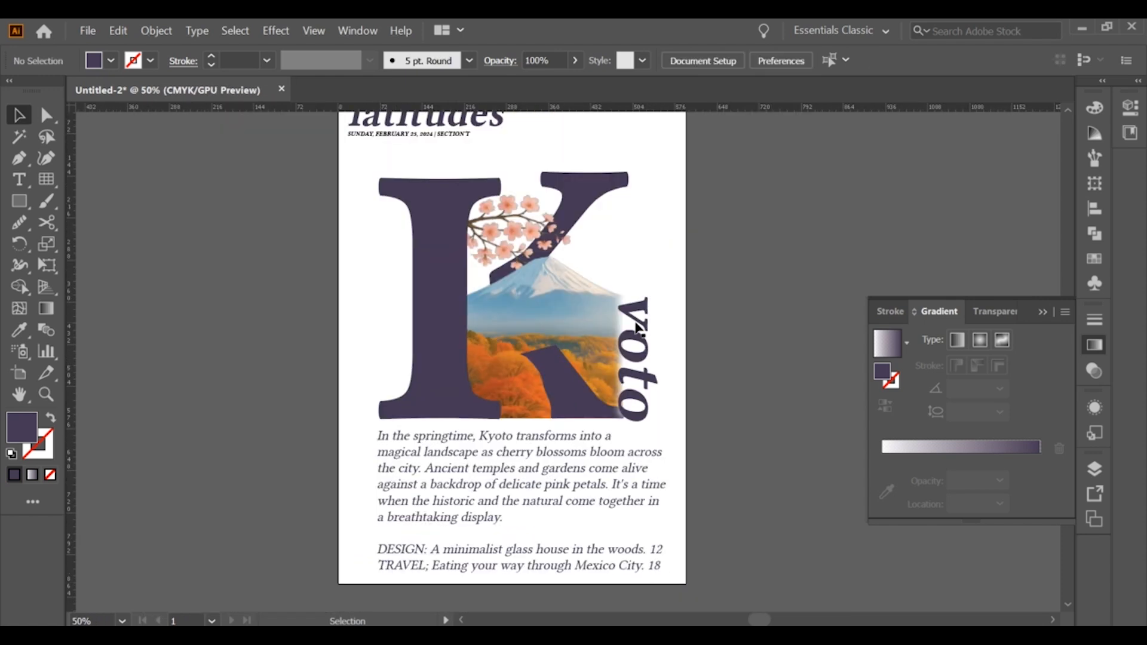
drag(638, 326, 639, 325)
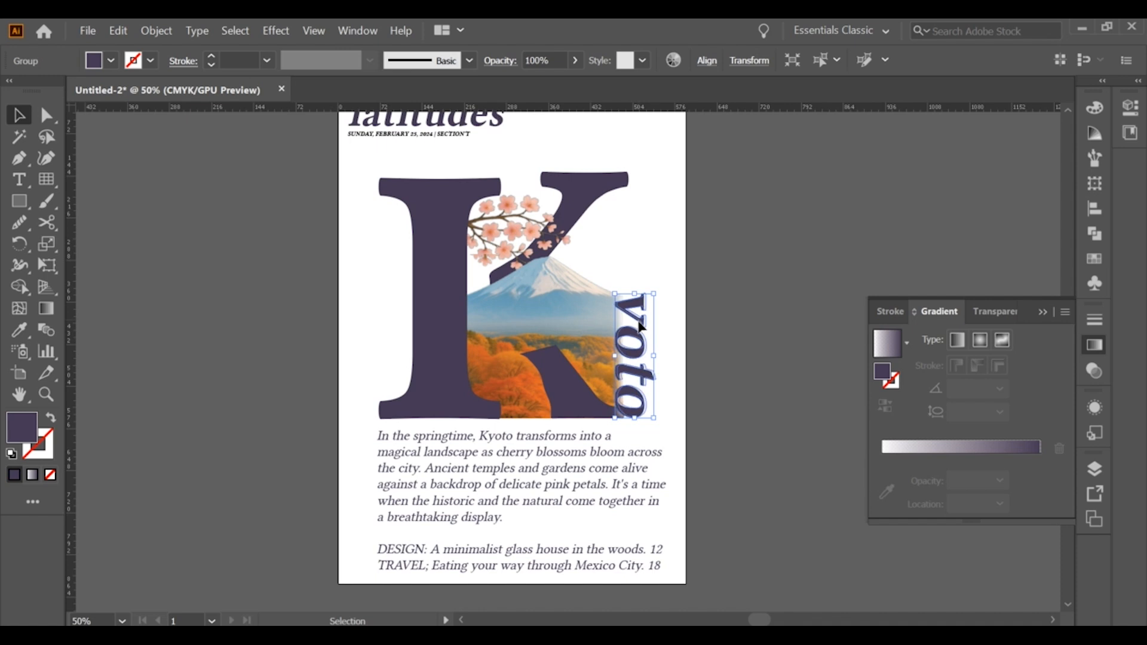
click(672, 338)
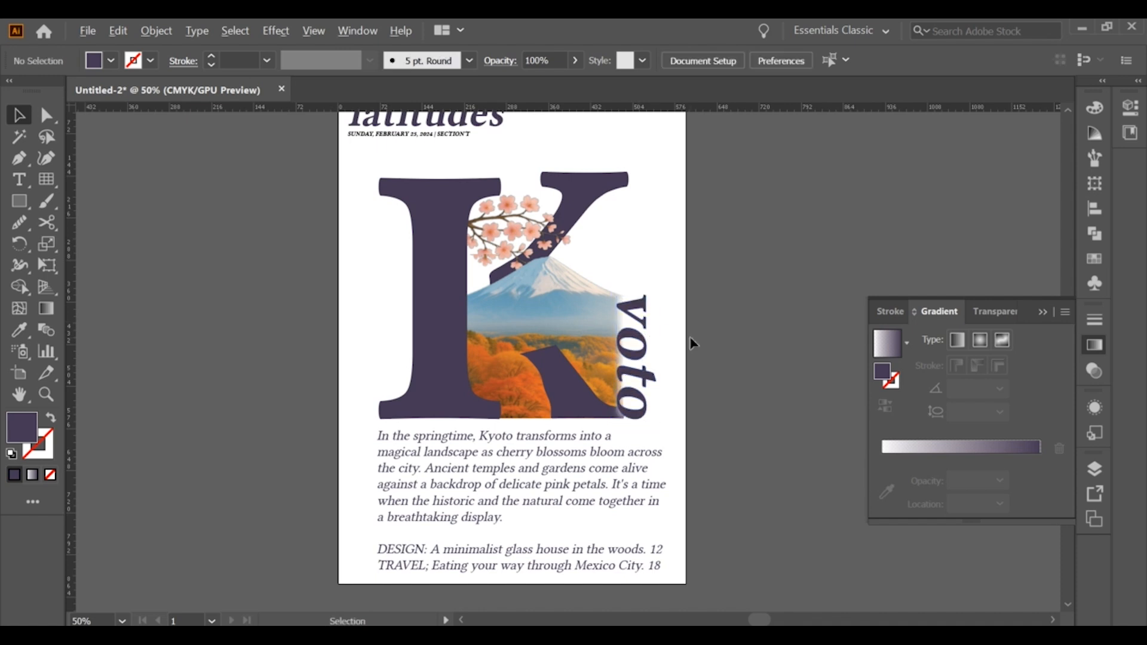
key(ctrl+minus)
alt+scroll(690, 344, up, 1)
alt+scroll(668, 347, down, 1)
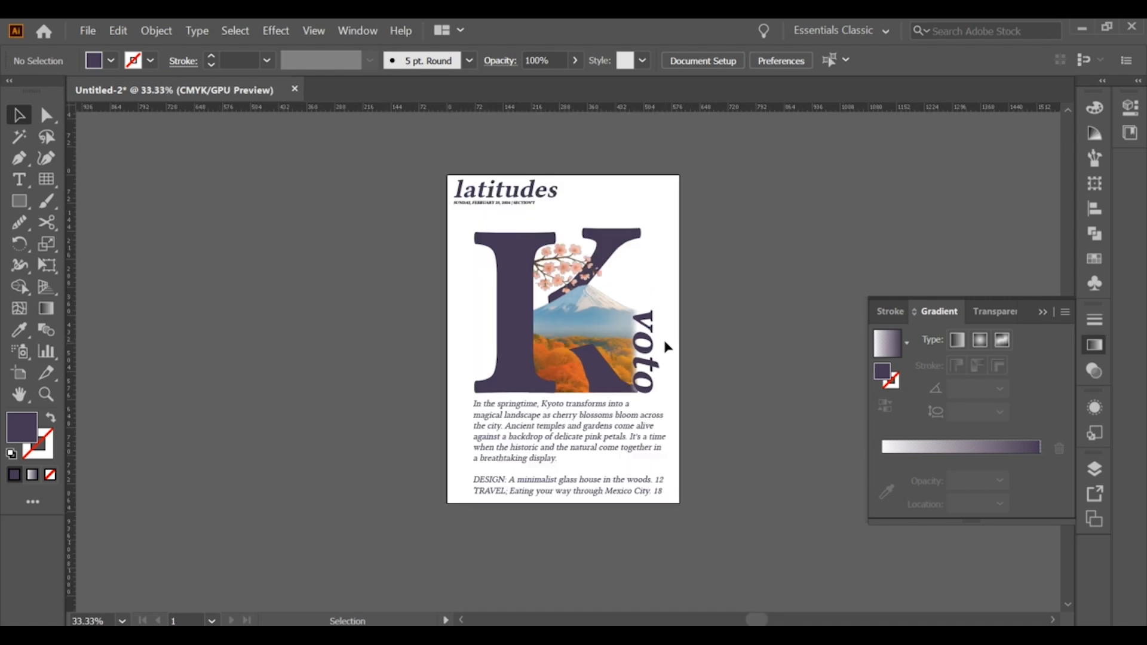
key(alt)
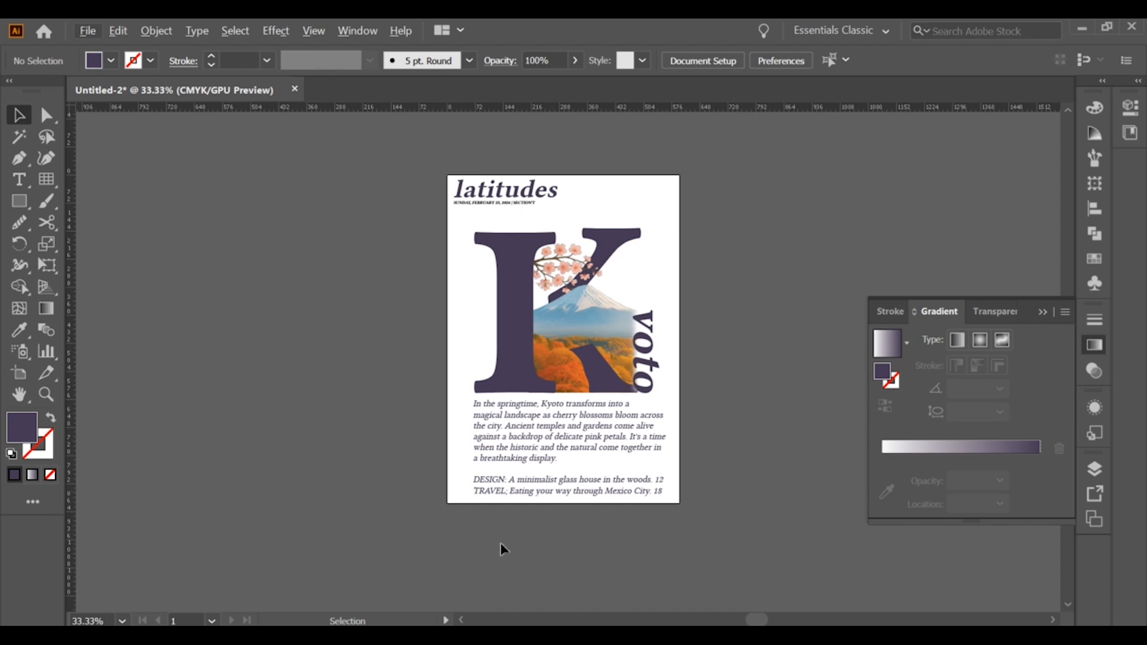